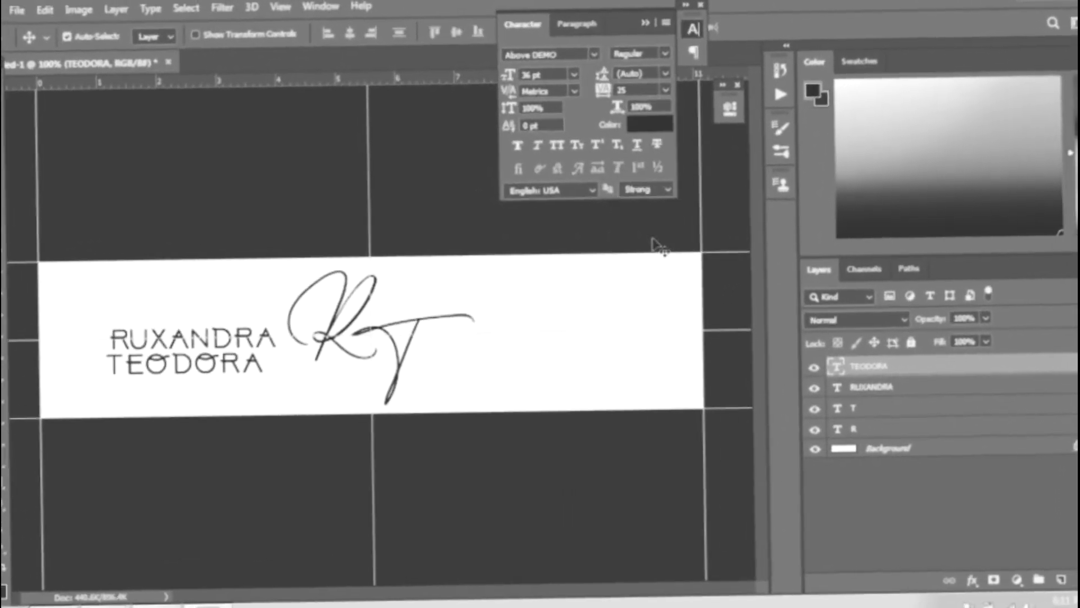
Step: Adjust the second name's tracking and move that text to the other side of the script initials
left_click(665, 90)
left_click(624, 272)
left_click_drag(237, 371, 567, 334)
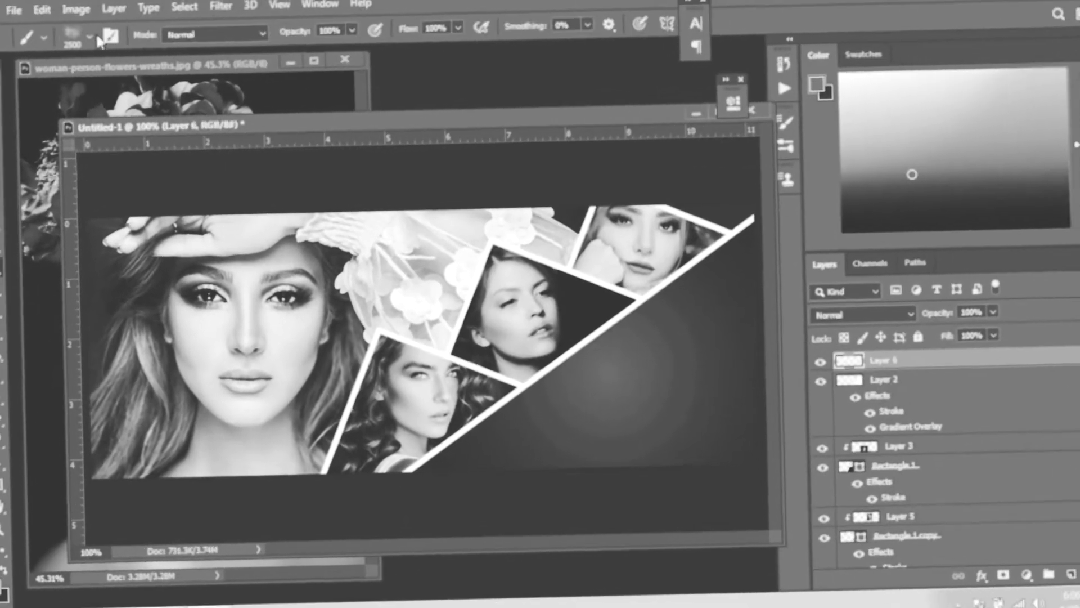
left_click(49, 16)
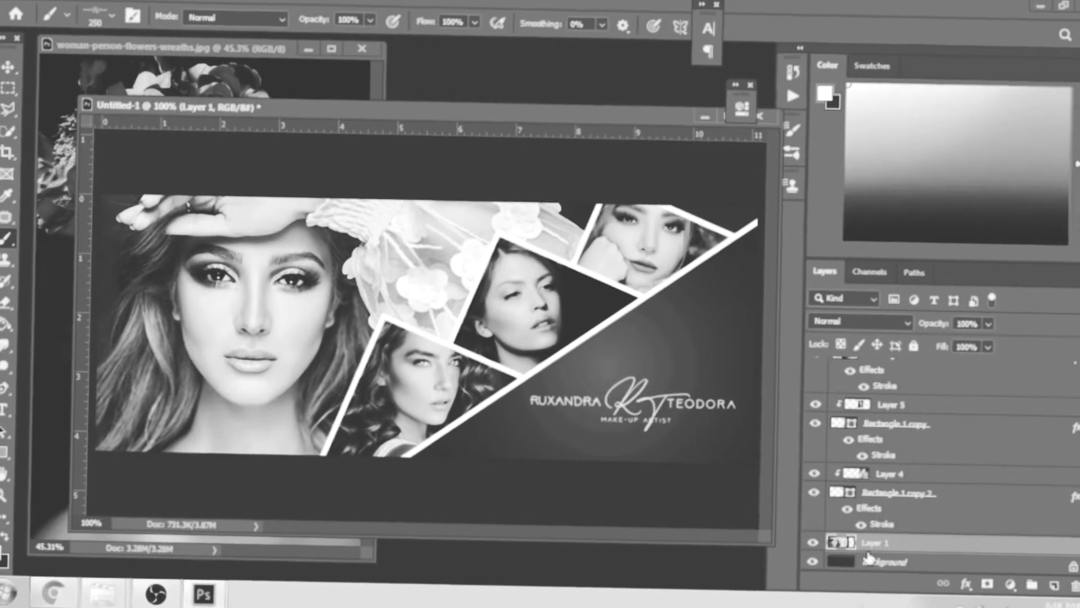
key("v")
right_click(911, 559)
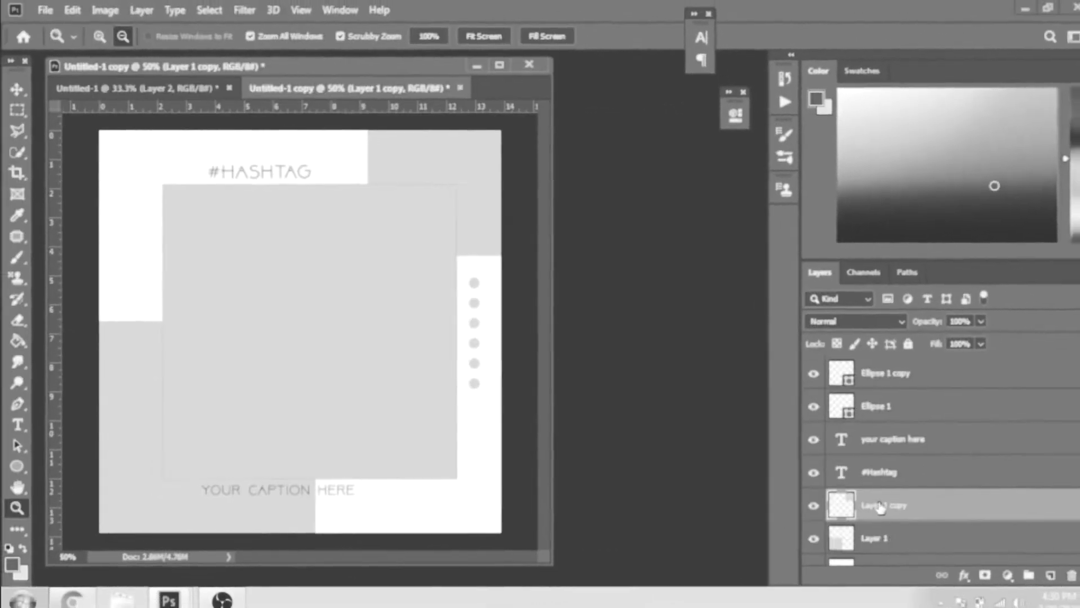
Step: Duplicate the column of six white dots into a grid of two columns with twelve dots each
key("ctrl+t")
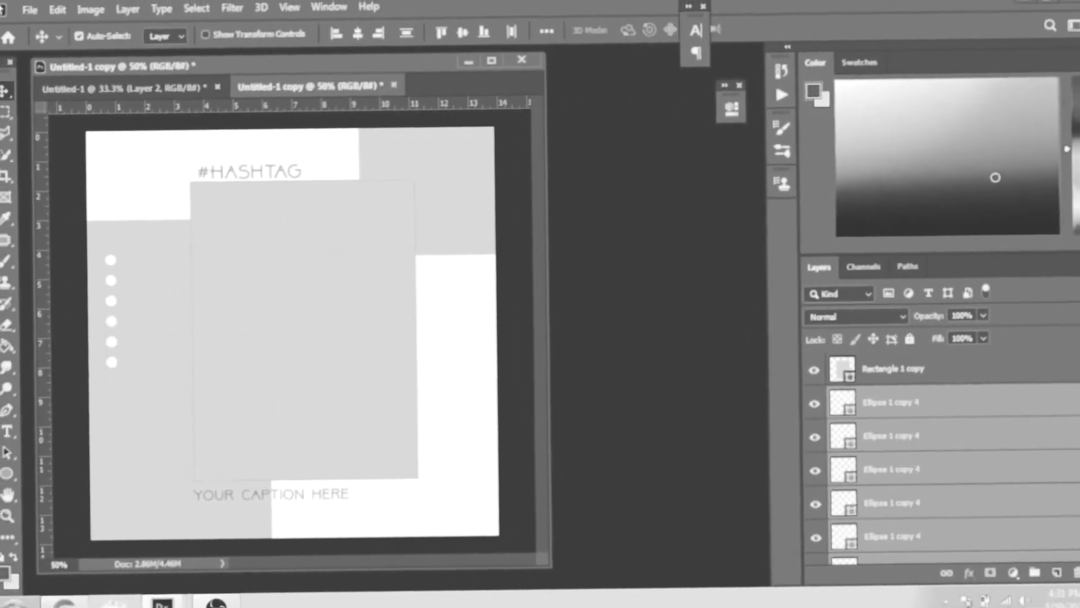
left_click_drag(112, 362, 131, 362)
left_click_drag(131, 260, 133, 381)
Step: Move the "your caption here" text above the central rectangle and the "#Hashtag" text below it
left_click_drag(273, 494, 180, 149)
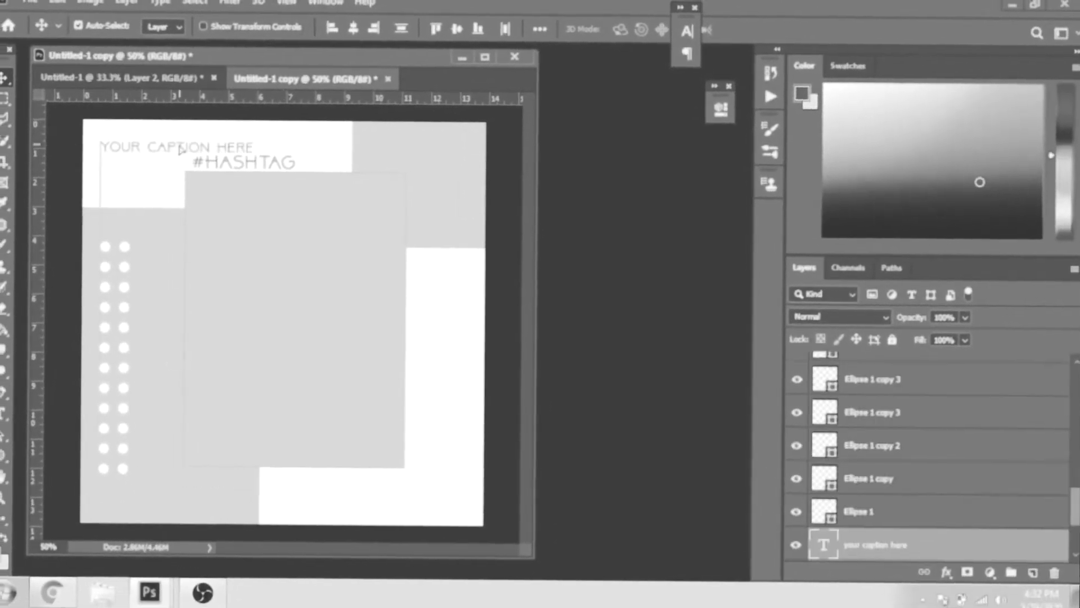
double_click(281, 481)
mouse_move(243, 163)
left_mouse_down()
mouse_move(281, 481)
mouse_move(297, 508)
left_mouse_up()
Step: Make a rectangular marquee selection slightly larger than the central rectangle and add a new layer
left_click(4, 78)
key("m")
left_click_drag(173, 157, 420, 485)
left_click(1033, 572)
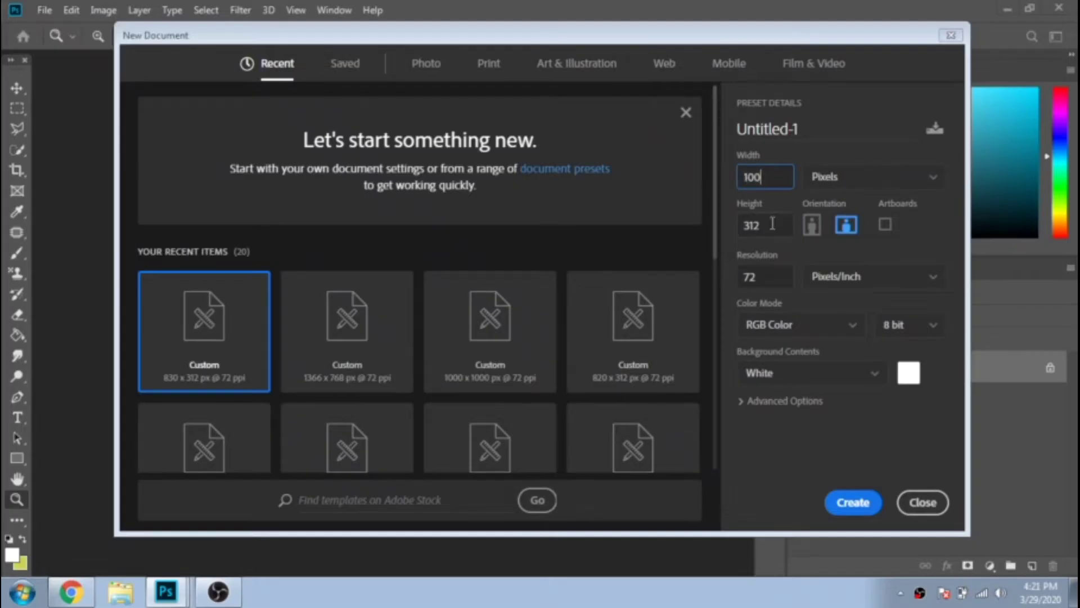
Step: Create a 1000 x 1000 px RGB document at 72 pixels/inch with a white background and enlarge its window
left_click(849, 501)
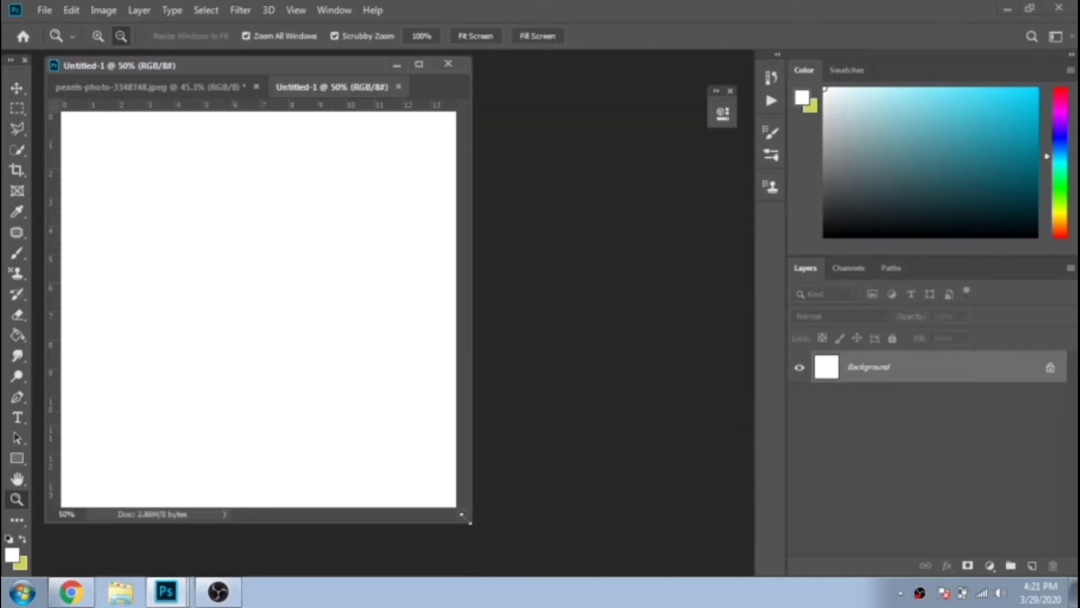
left_click_drag(466, 518, 591, 560)
Step: Marquee-select a rectangular area in the canvas's lower-left corner and set the foreground colour to muted blue 86b4bd
left_click(14, 109)
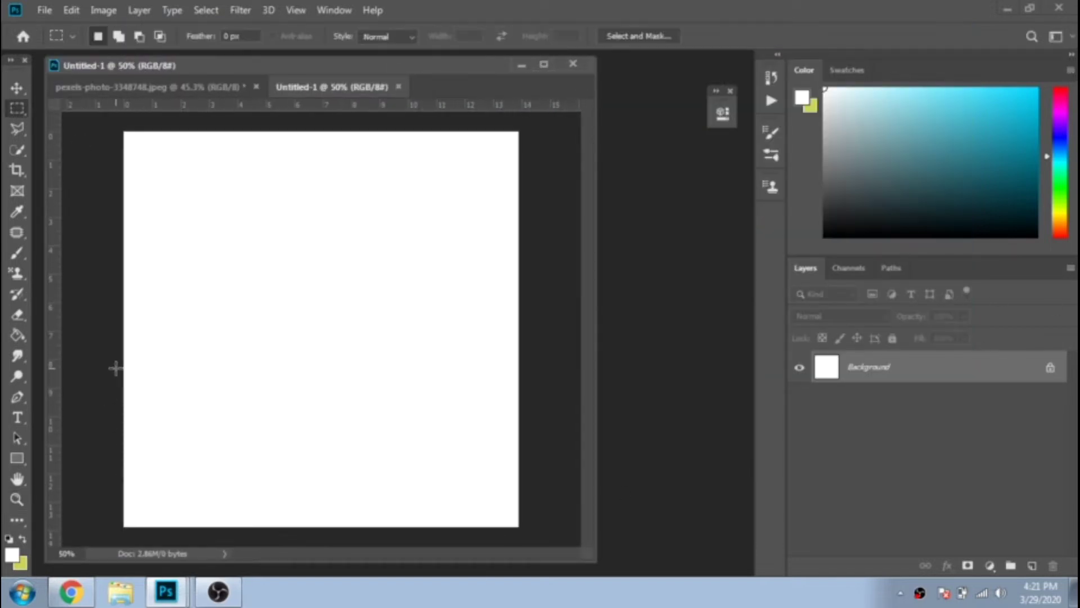
left_click_drag(125, 319, 335, 581)
left_click(11, 554)
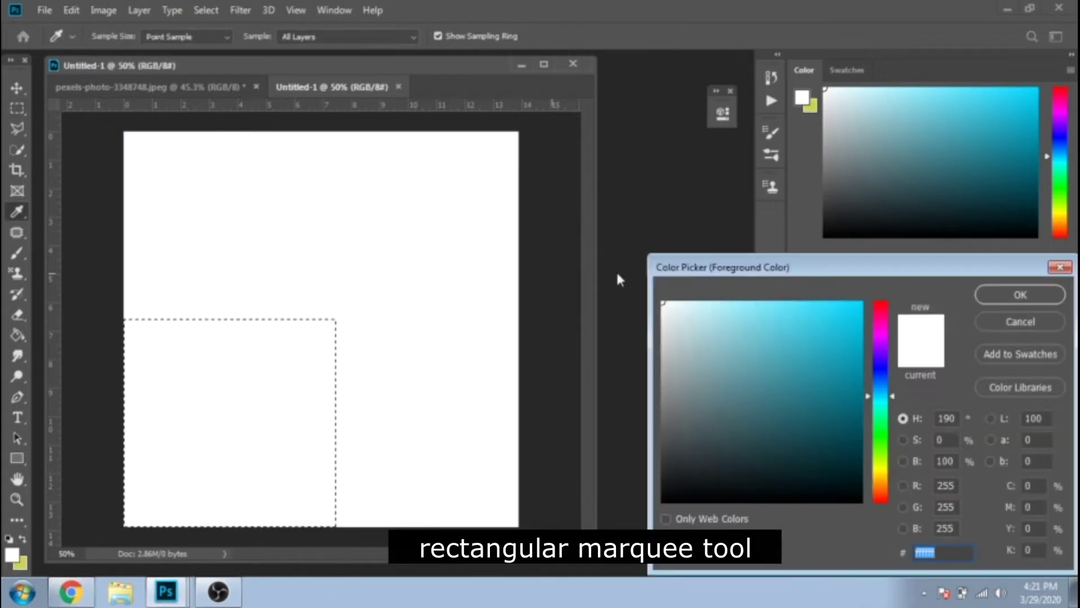
left_click(720, 354)
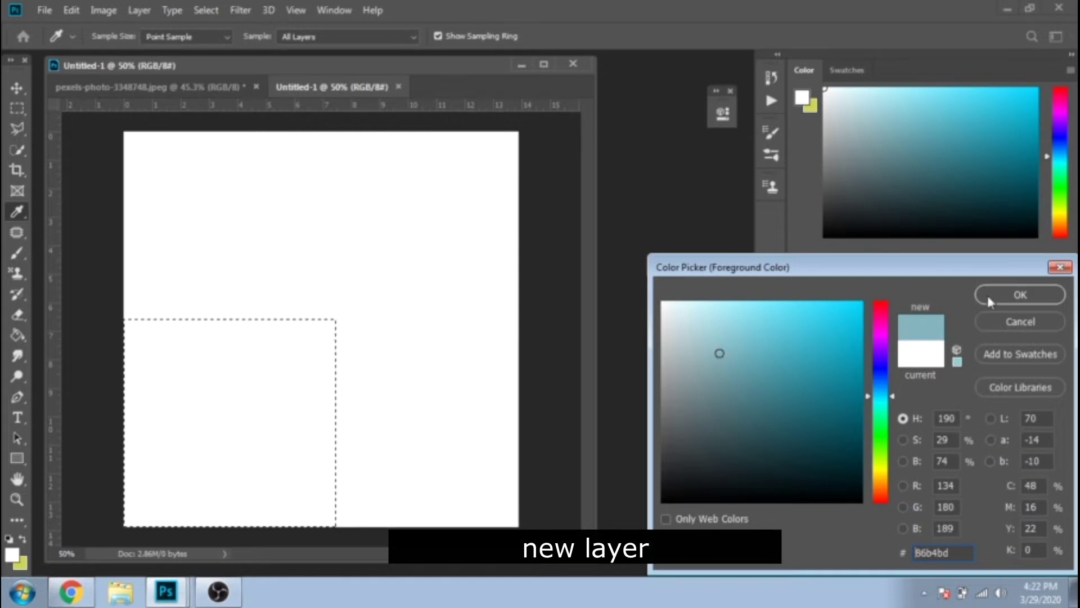
left_click(1020, 294)
Step: Fill the selection on a new layer with the foreground colour using the Paint Bucket, and deselect it
left_click(119, 36)
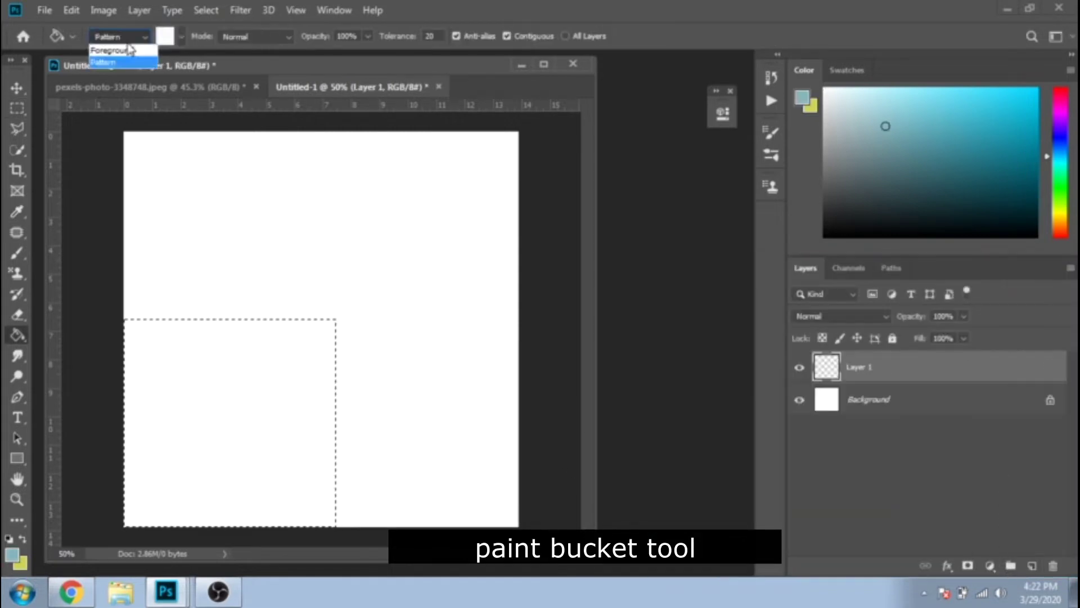
left_click(131, 49)
left_click(224, 361)
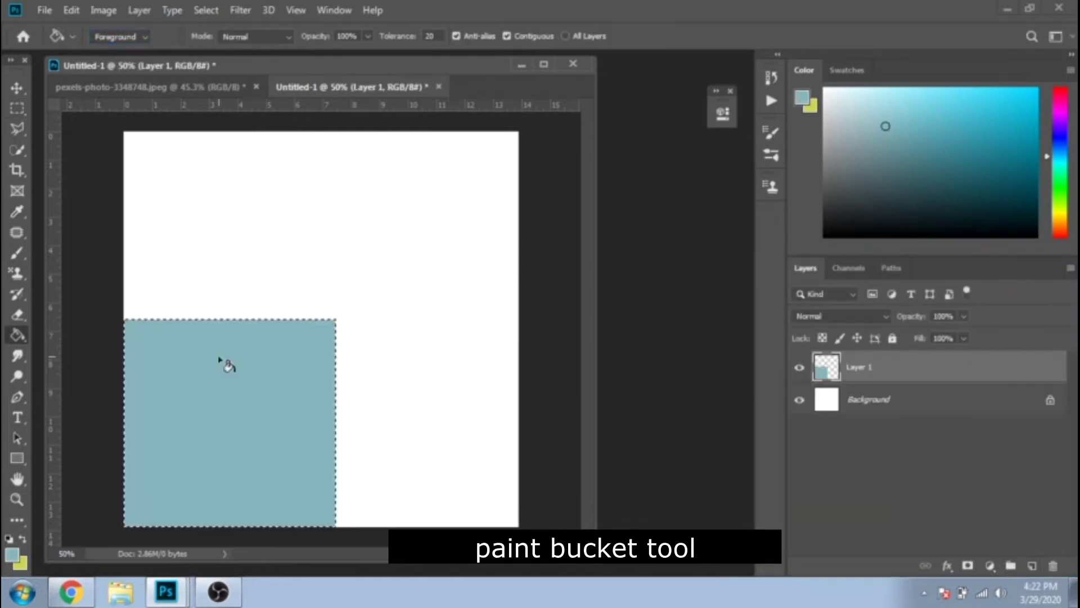
key("m")
right_click(243, 364)
left_click(306, 86)
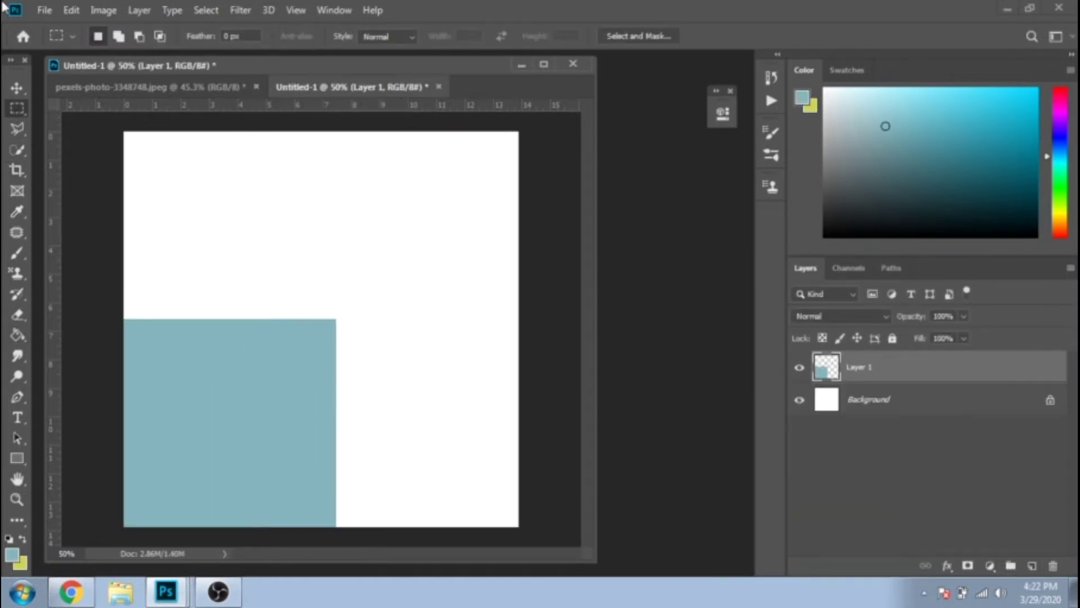
Step: Duplicate the blue rectangle layer and place the copy in the canvas's upper-right corner, running partly off the canvas
key("ctrl+j")
key("v")
left_click_drag(253, 380, 549, 140)
mouse_move(474, 194)
left_mouse_down()
mouse_move(458, 194)
mouse_move(471, 194)
left_mouse_up()
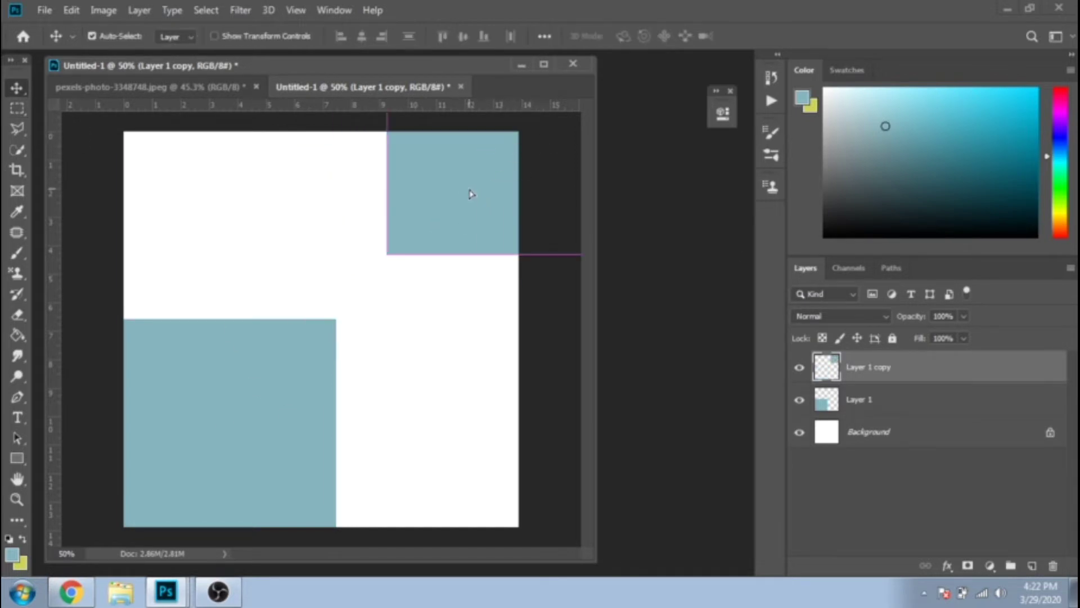
Step: Draw a blue square shape of about 732 x 732 px over the middle of the canvas and centre it vertically
left_click(17, 457)
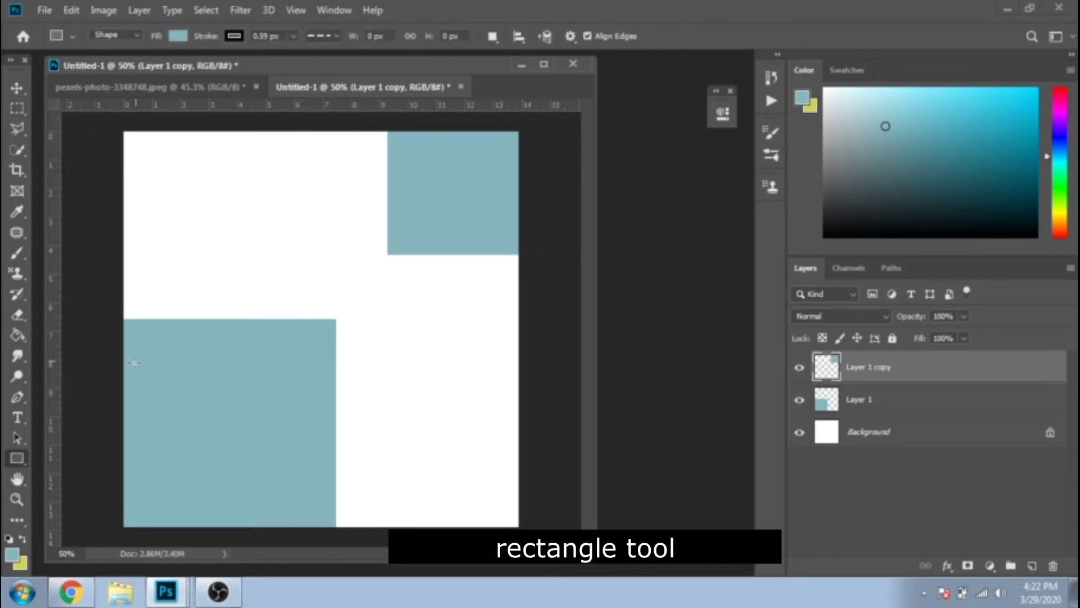
left_click_drag(185, 176, 475, 515)
key("v")
left_click_drag(284, 249, 286, 257)
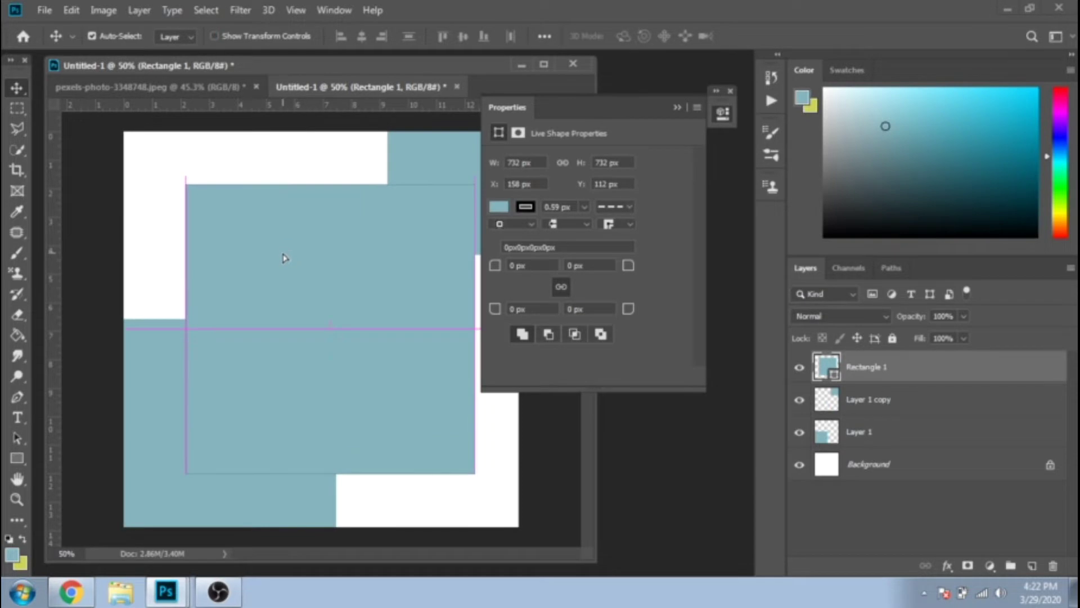
left_click(709, 89)
Step: Copy the portrait from pexels-photo-3348748.jpeg into the Untitled-1 document and minimize the photo's window
left_click_drag(146, 87, 402, 218)
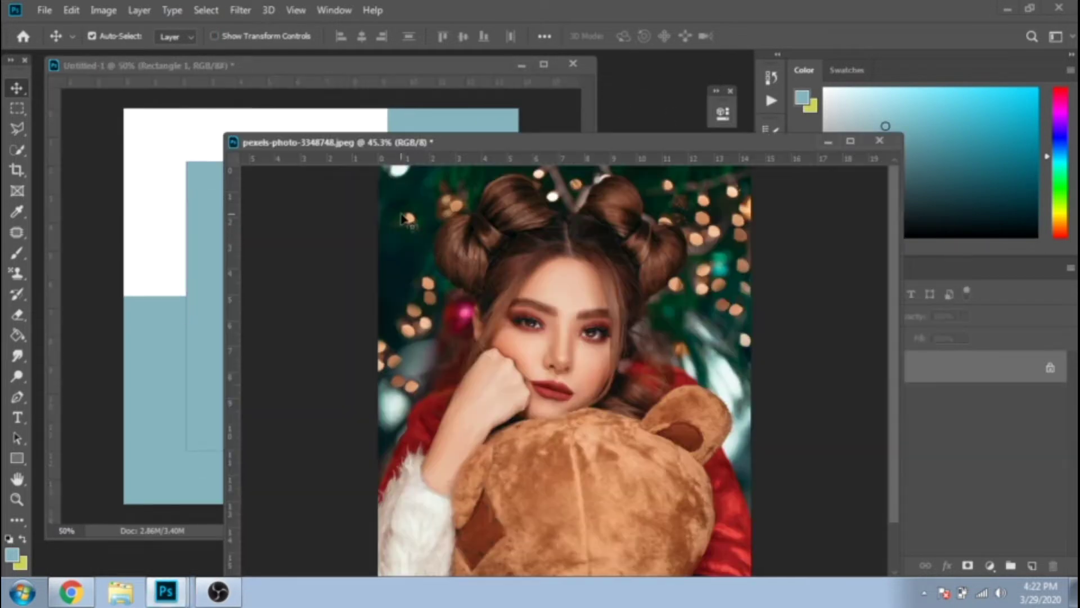
left_click_drag(598, 271, 203, 272)
left_click(828, 142)
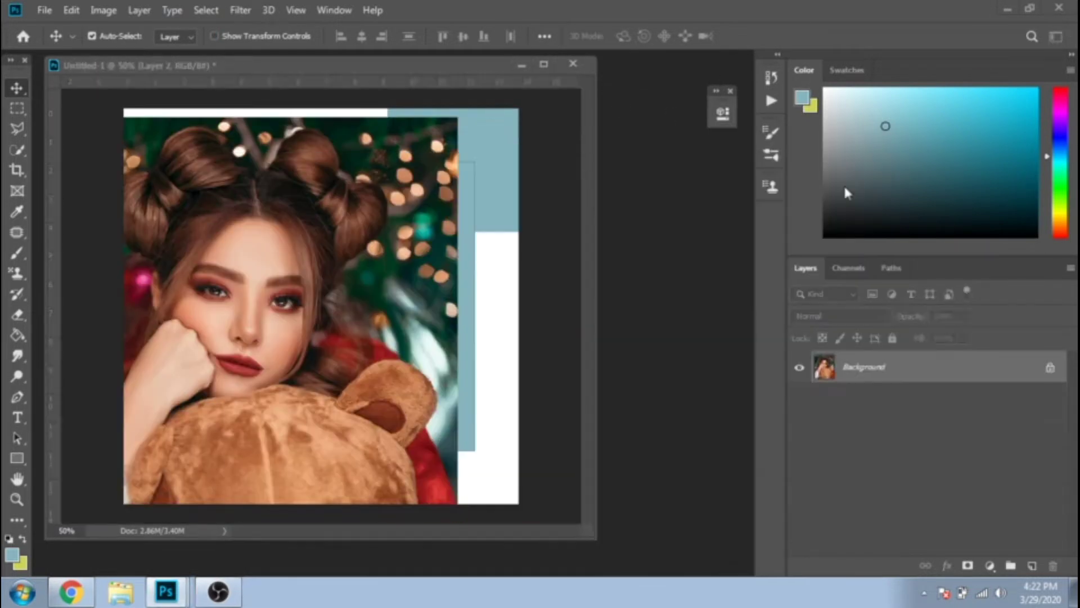
Step: Clip the portrait layer to the square shape and reposition the face inside it
right_click(859, 375)
left_click(875, 304)
left_click_drag(304, 282, 394, 276)
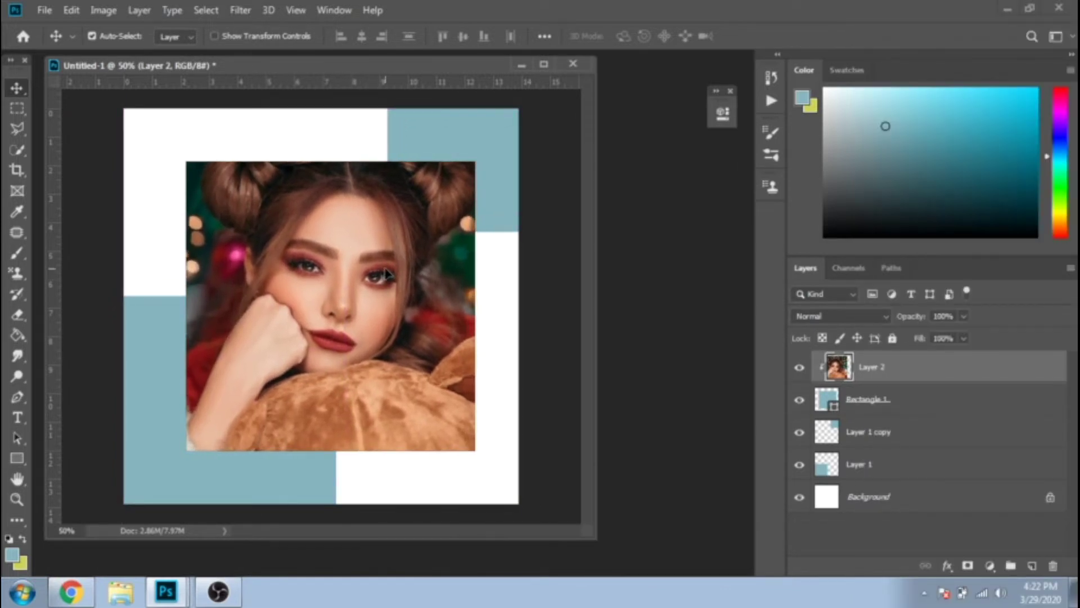
Step: Scale the clipped portrait to 90% and shift it slightly up and left inside the square
key("ctrl+t")
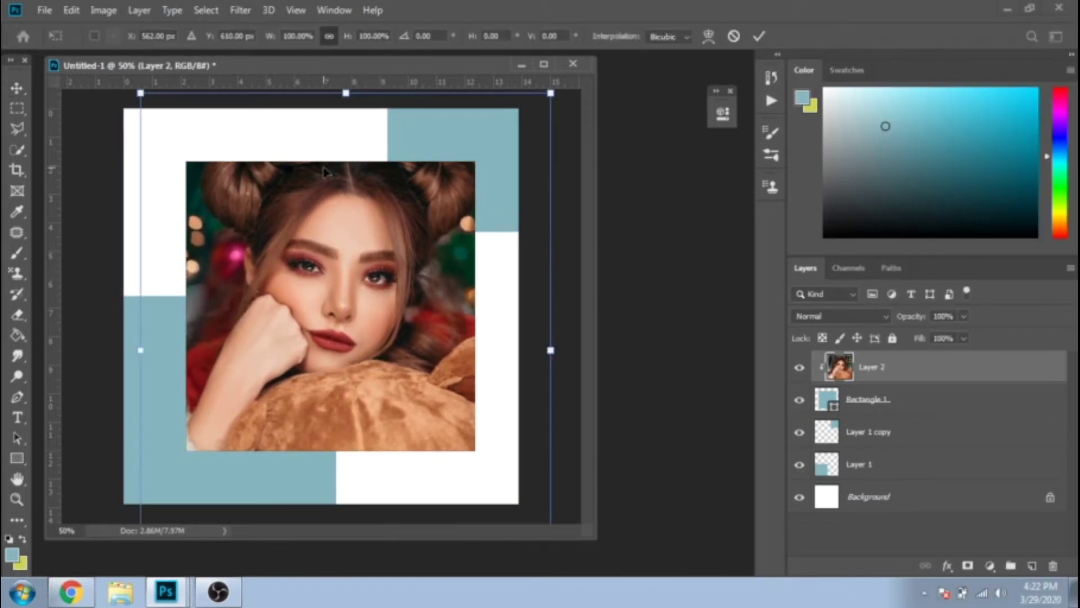
type("90")
key("Return")
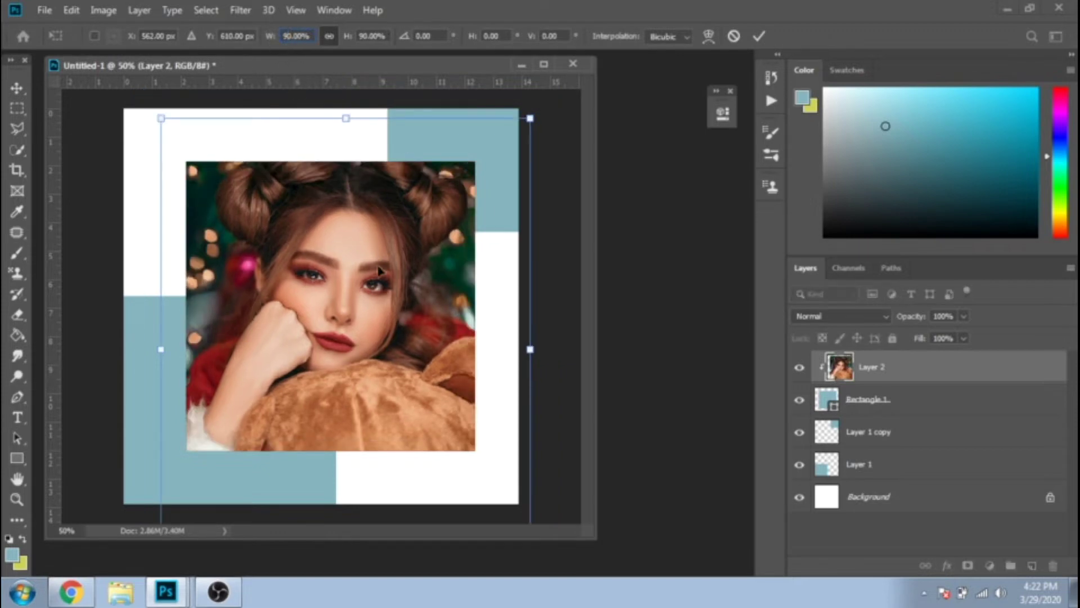
left_click_drag(379, 270, 376, 258)
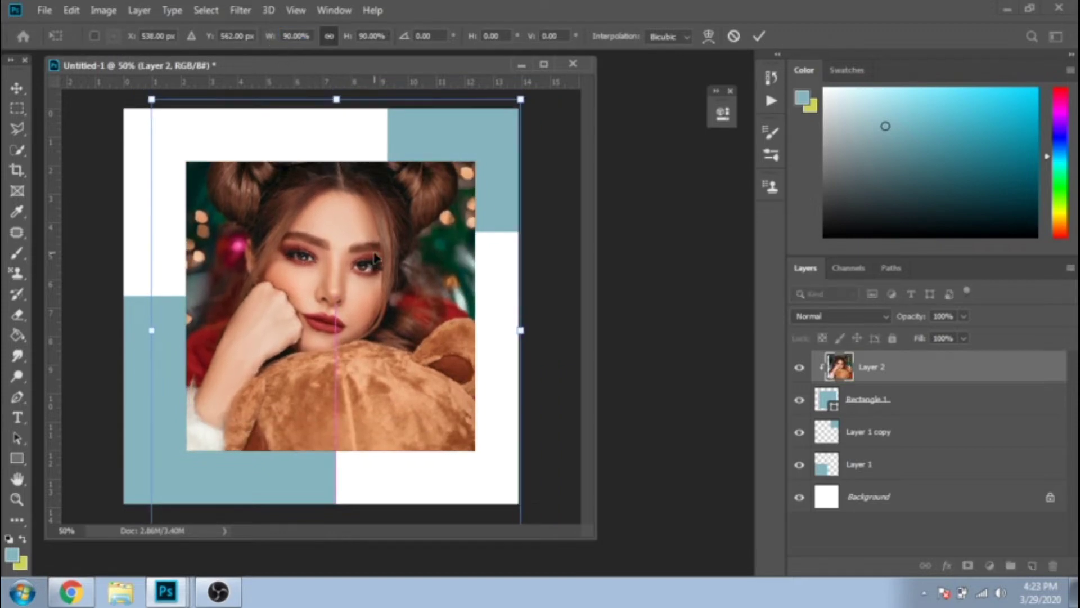
key("Return")
Step: Duplicate the Rectangle 1 layer and set the fill of the original rectangle to none
left_click(951, 400)
key("ctrl+j")
left_click(893, 442)
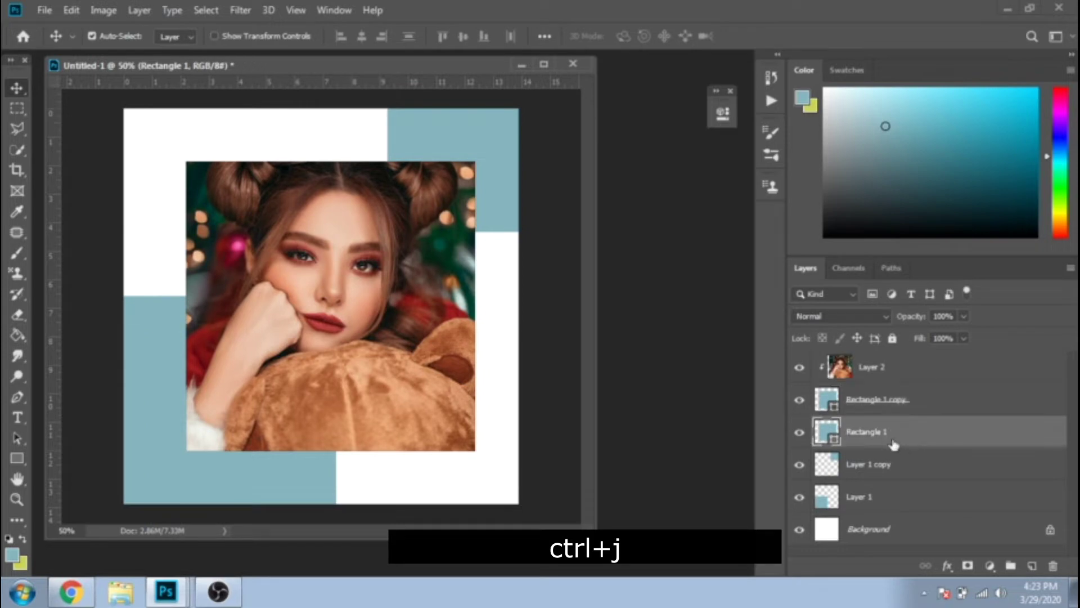
key("u")
left_click(178, 35)
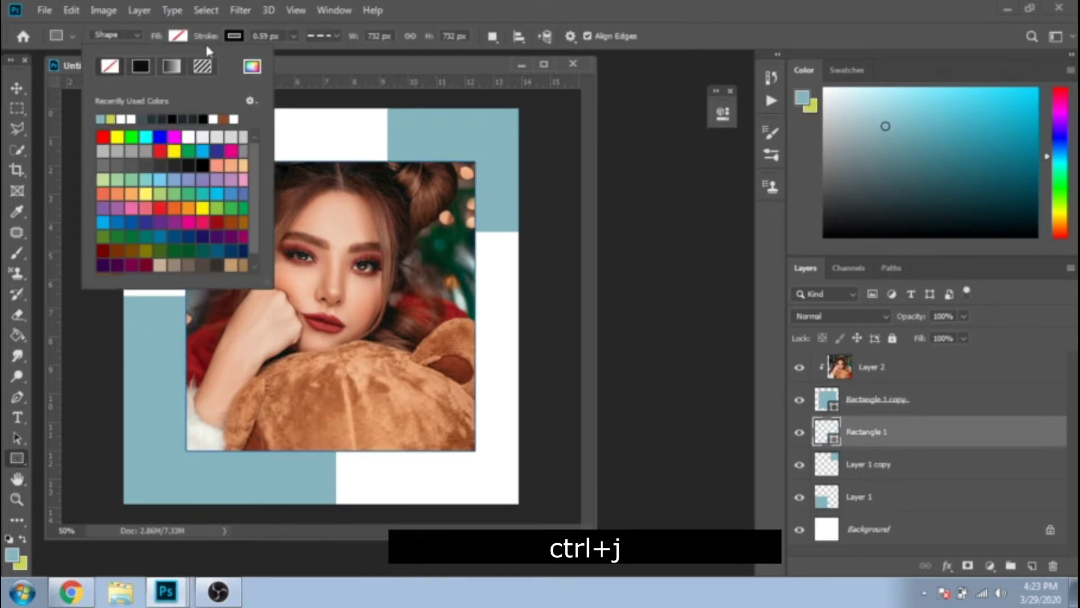
left_click(420, 127)
Step: Set the unfilled rectangle to 800 x 800 px and try to grab its outline to move it
left_click(589, 229)
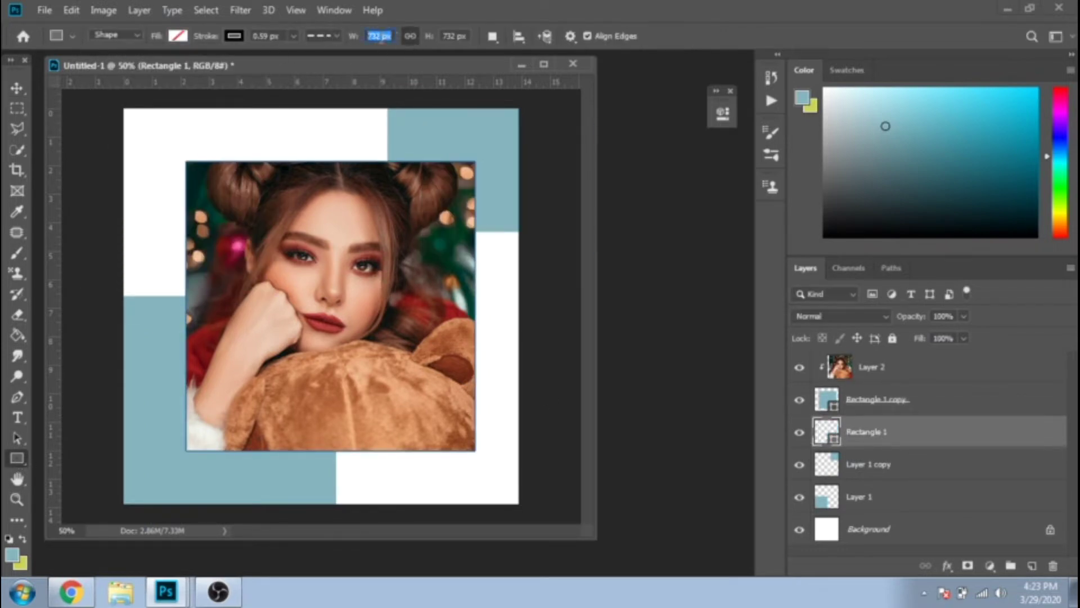
type("800")
key("Return")
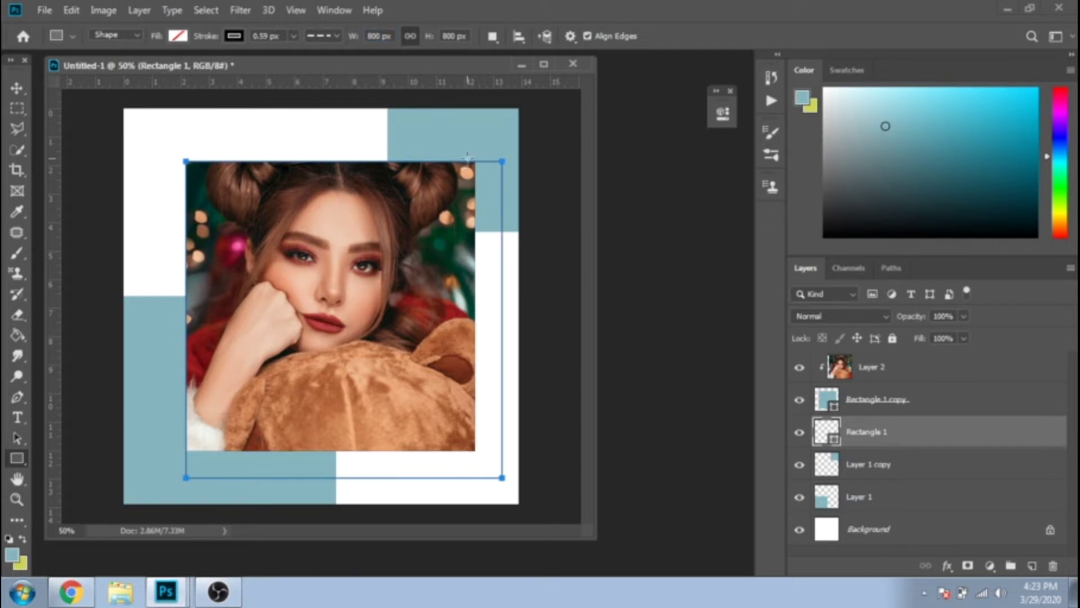
left_click(21, 90)
left_click(495, 162)
left_click(506, 309)
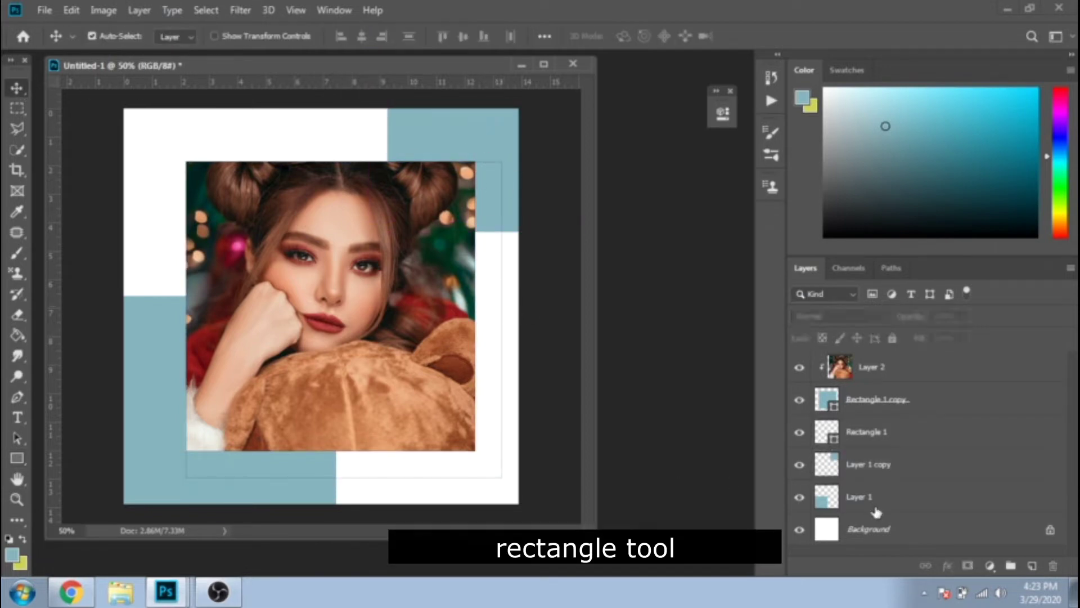
Step: Give the unfilled Rectangle 1 a solid stroke 10 px wide
left_click(885, 410)
left_click(878, 431)
left_click(17, 457)
left_click(338, 36)
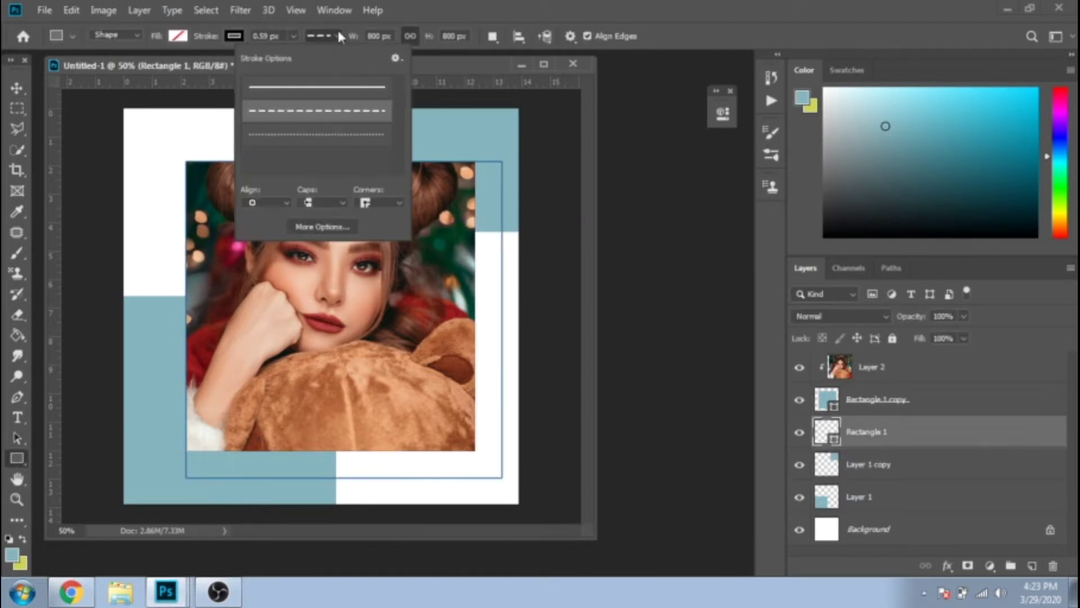
left_click(317, 87)
type("10")
key("Return")
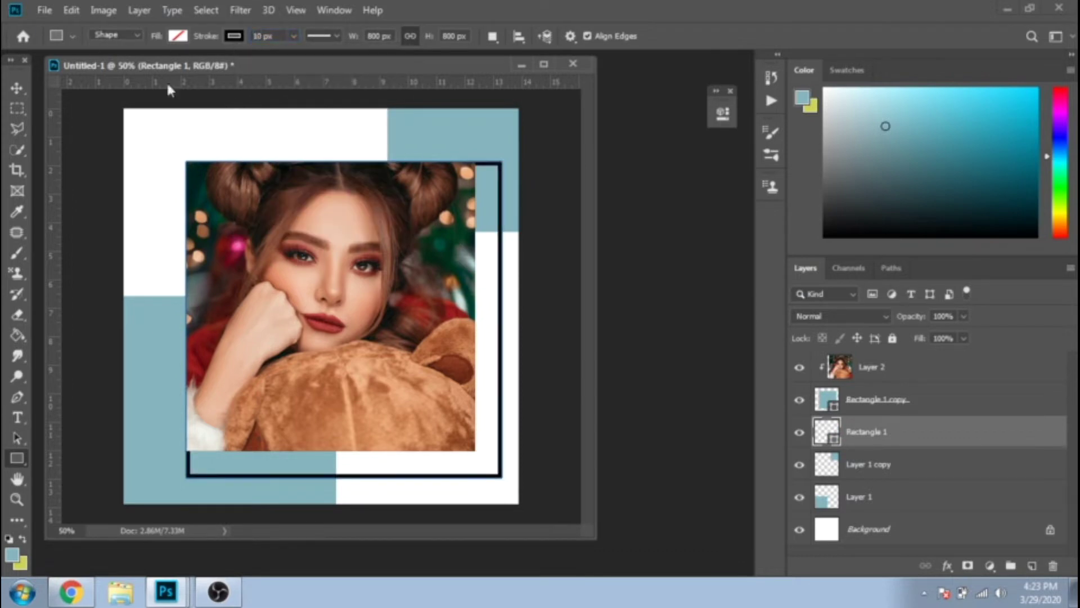
Step: Resize the outlined square to 900 x 900 px and centre it around the portrait
type("900")
key("Return")
left_click(18, 90)
left_click_drag(499, 163, 470, 142)
Step: Set the outlined square to 800 x 800 px and centre it as a frame around the portrait
key("u")
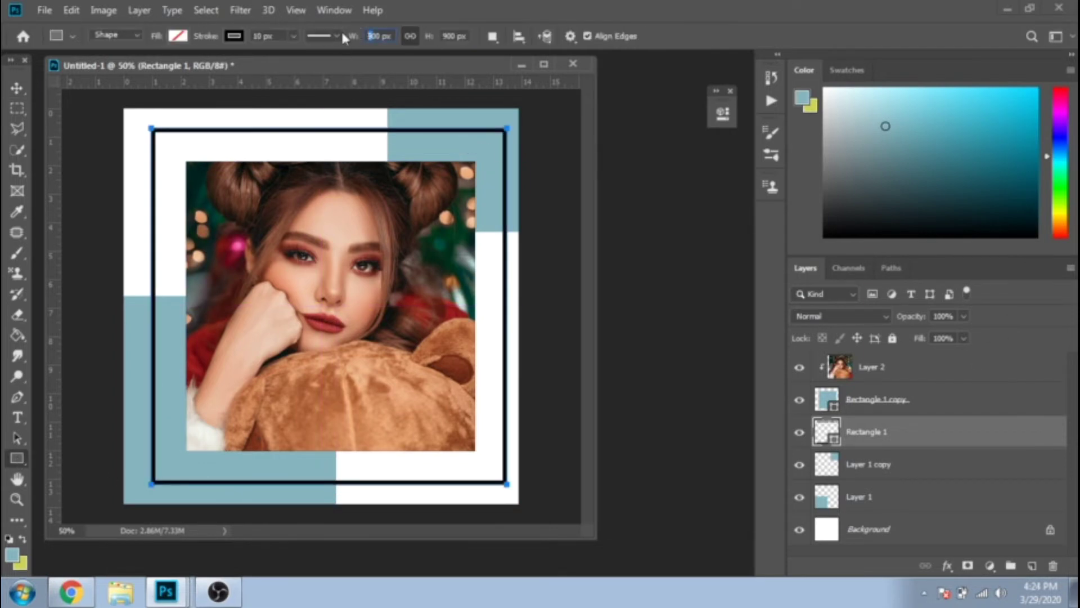
key("Return")
key("v")
left_click_drag(229, 138, 246, 150)
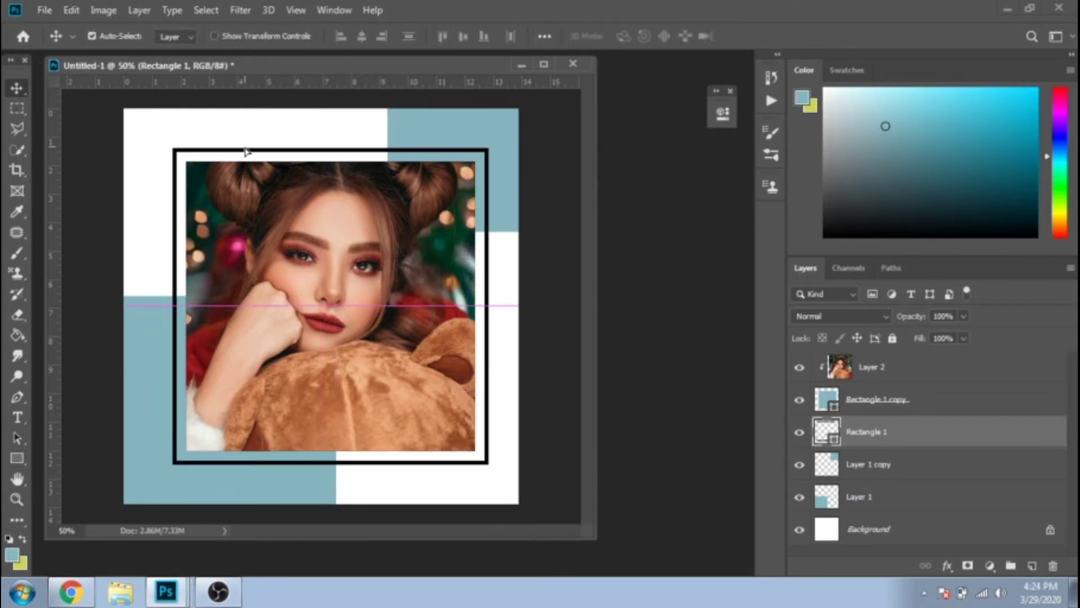
Step: Marquee-select a full-height vertical band across the middle of the portrait and frame, leaving the frame's side edges outside
key("m")
left_click_drag(213, 108, 275, 204)
left_click_drag(442, 447, 441, 503)
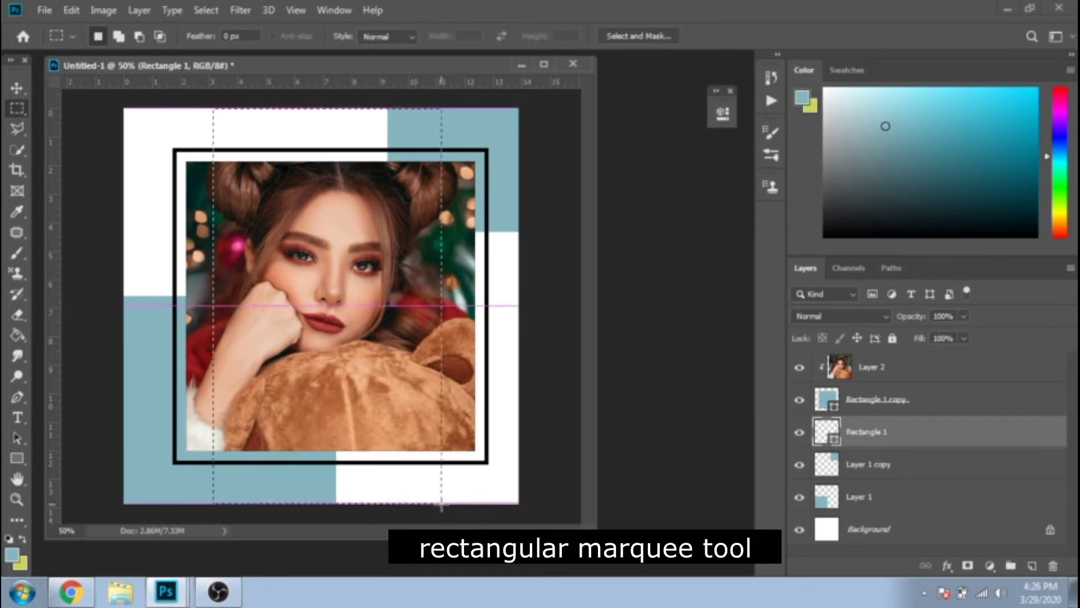
left_click_drag(260, 136, 265, 136)
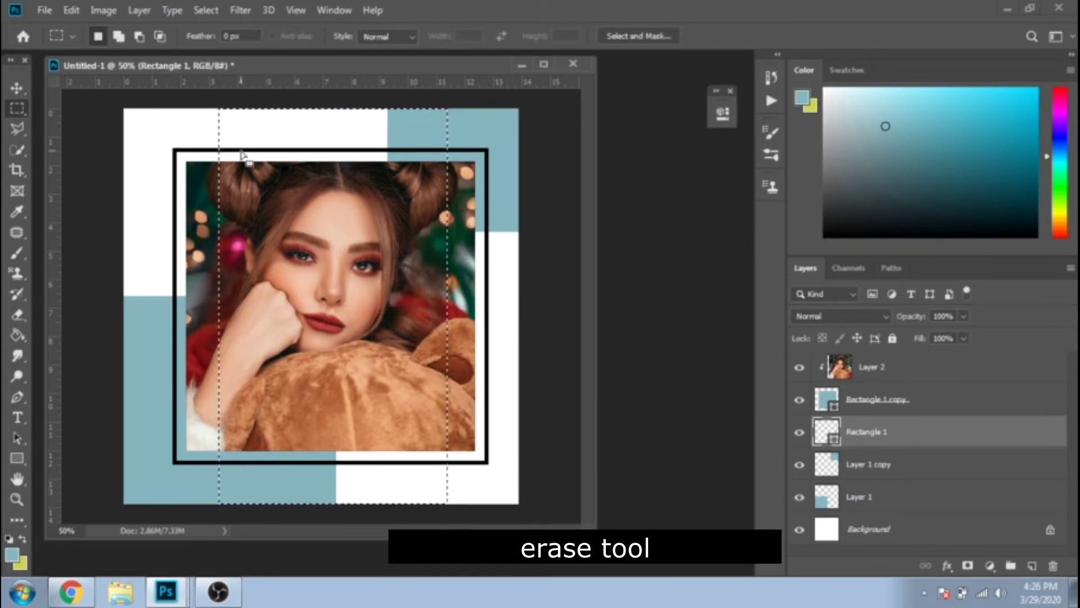
Step: Rasterize the outline shape and erase its upper and lower edges inside the selection with the Eraser tool
left_click(16, 315)
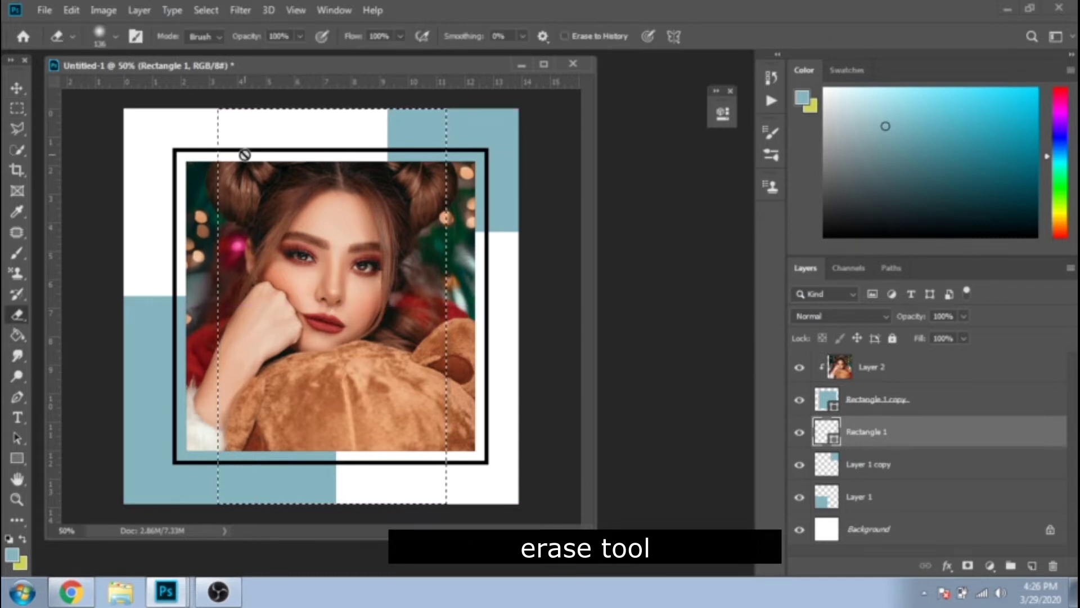
left_click(244, 155)
left_click(507, 234)
left_click_drag(440, 146, 317, 144)
left_click_drag(445, 460, 298, 448)
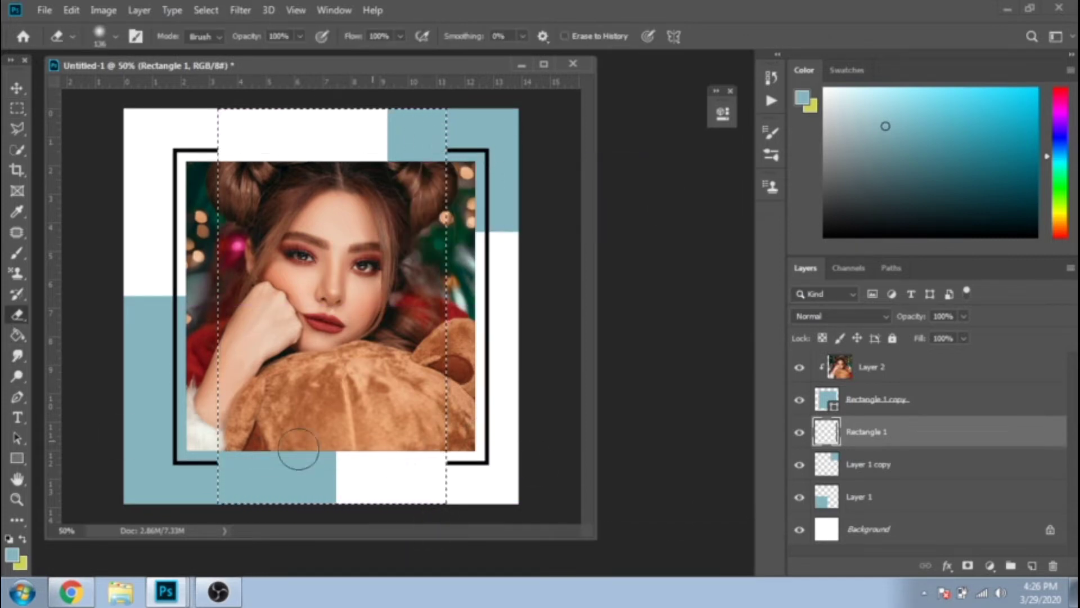
Step: Marquee-select a full-width horizontal band across the canvas, erase the frame's side edges inside it with the Eraser, and deselect
key("m")
mouse_move(125, 182)
left_mouse_down()
mouse_move(211, 250)
mouse_move(535, 423)
left_mouse_up()
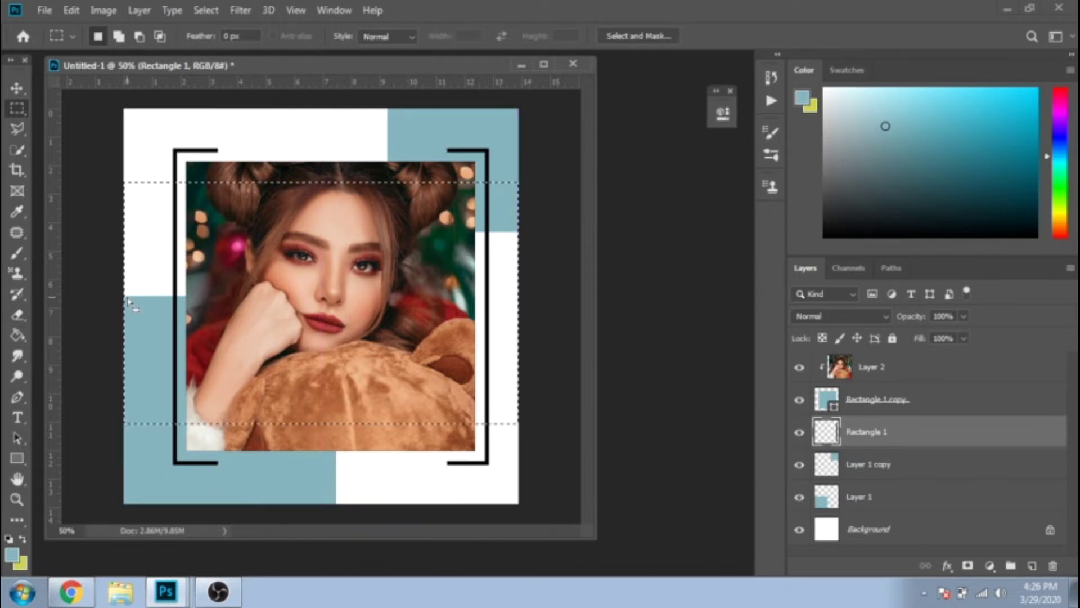
left_click(17, 314)
mouse_move(178, 203)
left_mouse_down()
mouse_move(20, 222)
mouse_move(3, 333)
left_mouse_up()
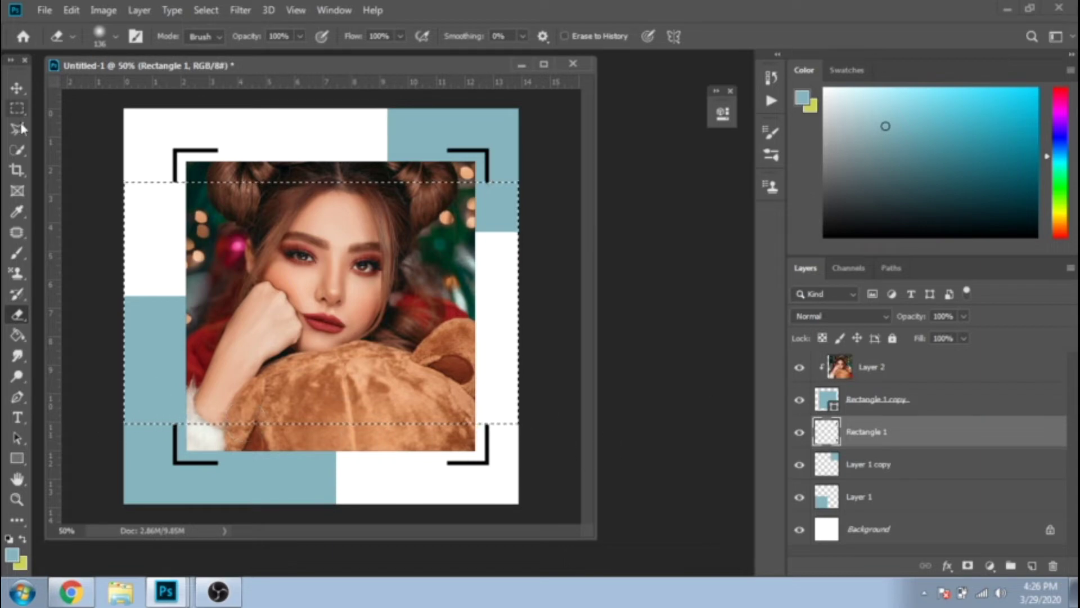
key("m")
key("ctrl+d")
Step: Draw a blue 26 x 26 px circle with no stroke on the white strip beside the portrait, using the Ellipse tool
left_click(16, 457)
left_click(79, 488)
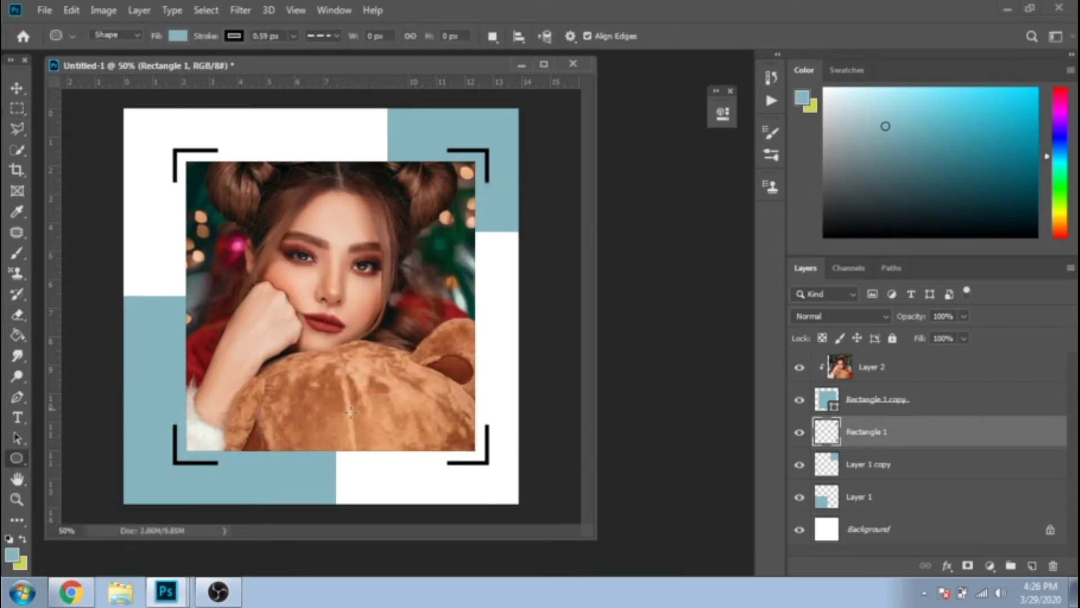
left_click(232, 36)
left_click(487, 255)
left_click_drag(487, 254, 497, 263)
Step: Duplicate the small circle twice and place the copies beneath it in an evenly spaced vertical column
key("v")
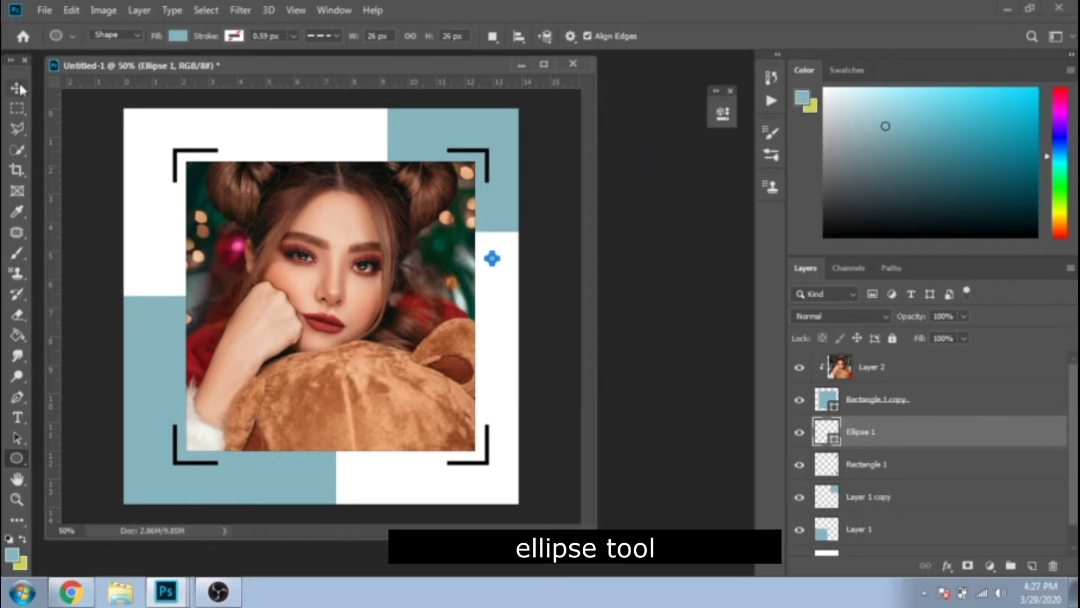
key("ctrl+j")
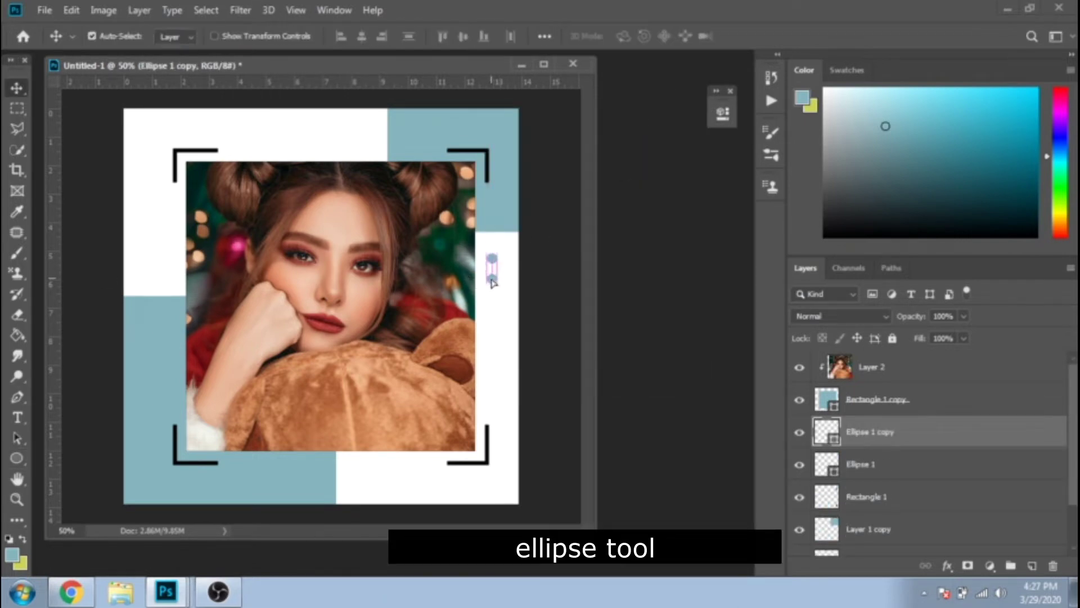
key("ctrl+j")
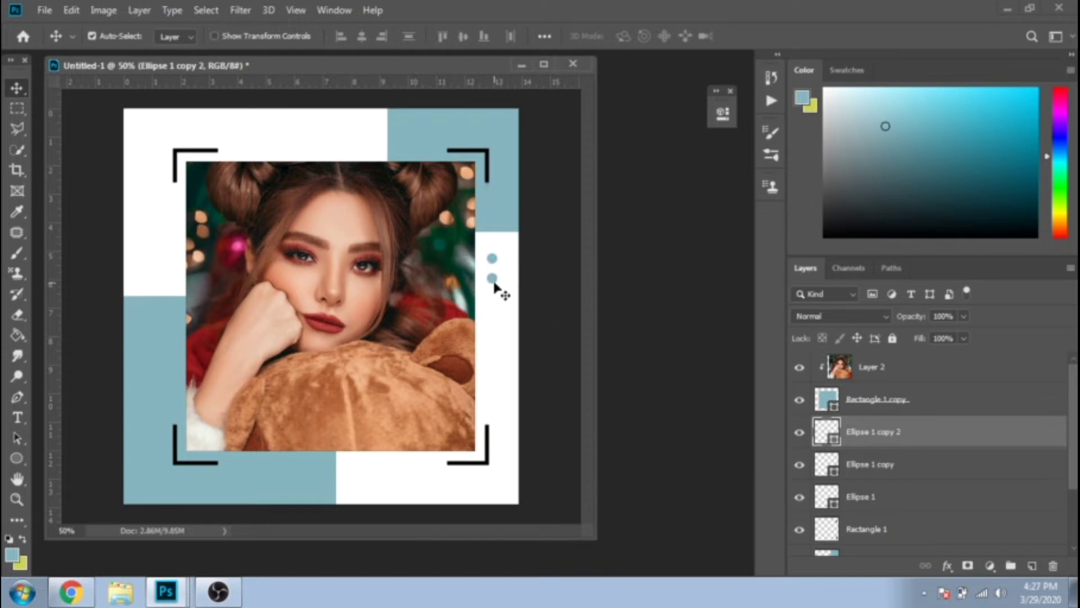
left_click_drag(493, 282, 493, 300)
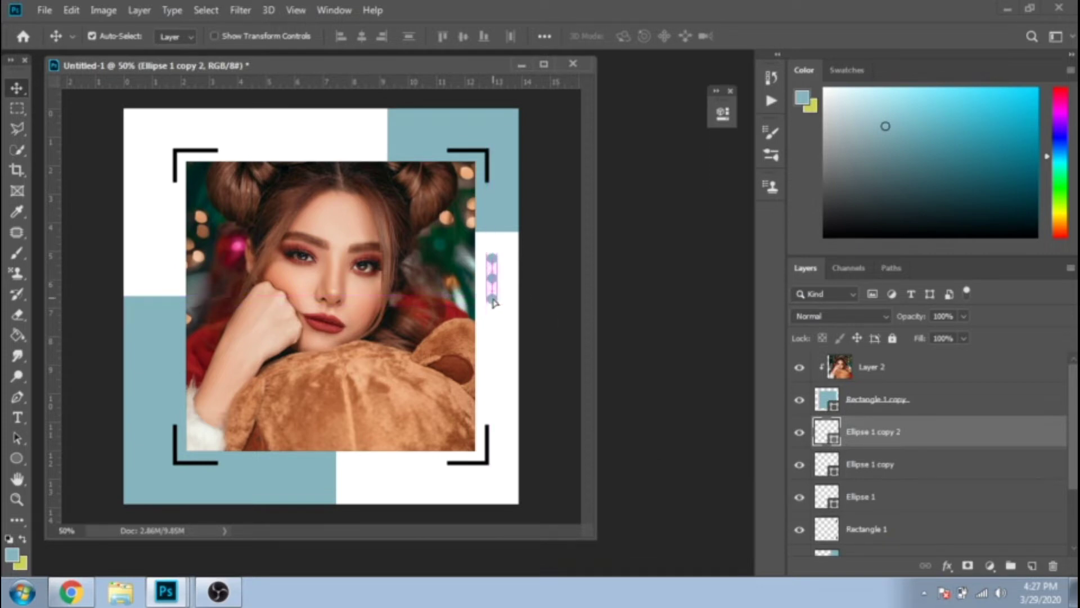
Step: Duplicate the three circles together and place the copies directly below to extend the column to six dots
left_click(882, 466, "ctrl")
left_click(873, 498, "ctrl")
key("ctrl+j")
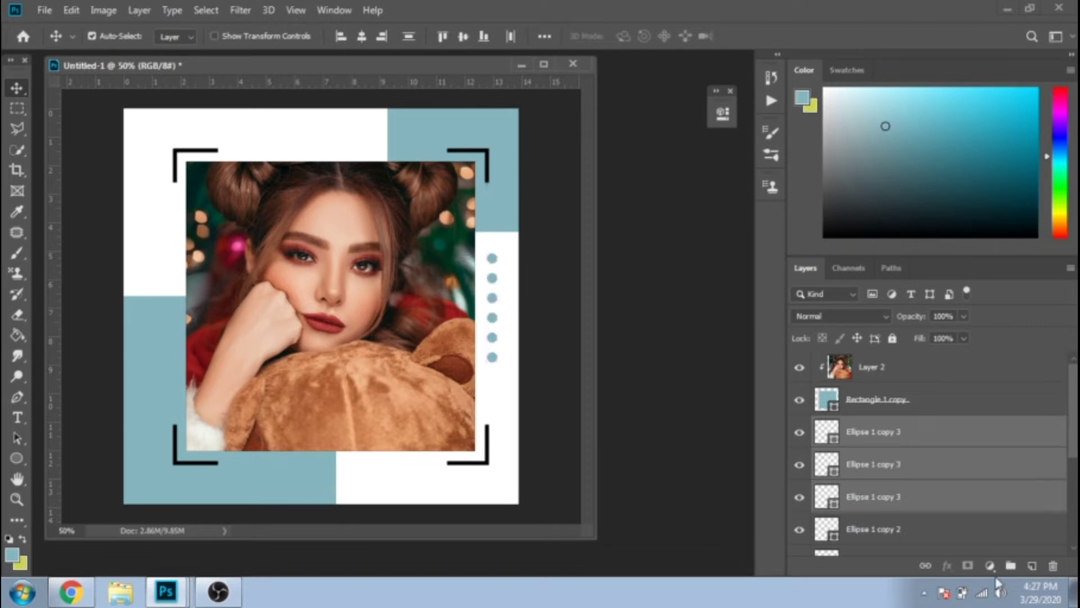
Step: Apply a dark teal Color Overlay to the corner bracket frame on the Rectangle 1 layer
scroll(909, 478, "down", 3)
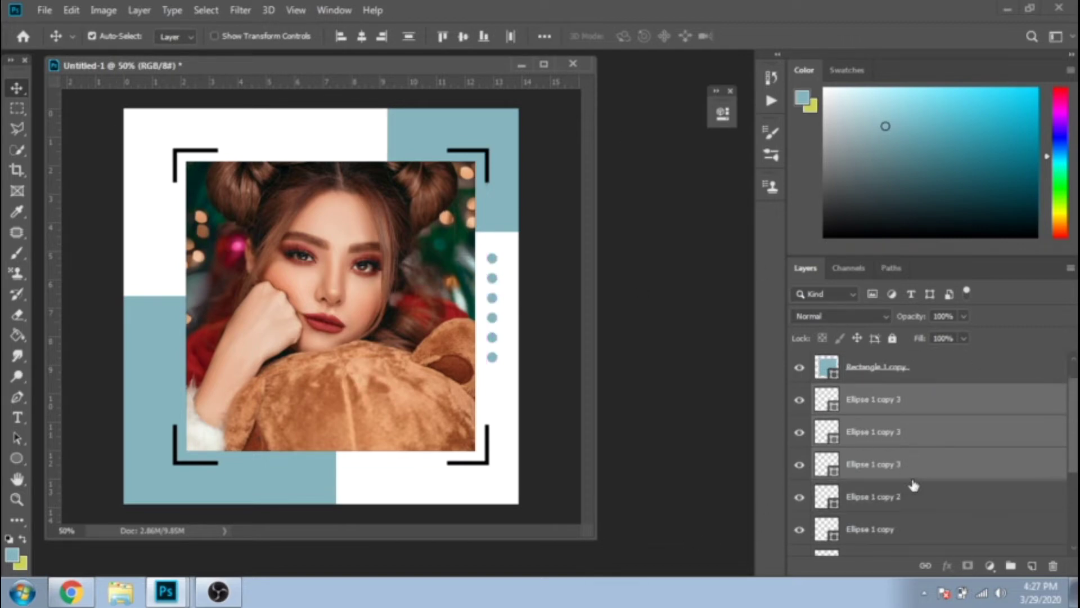
left_click(879, 531)
right_click(878, 532)
left_click(704, 24)
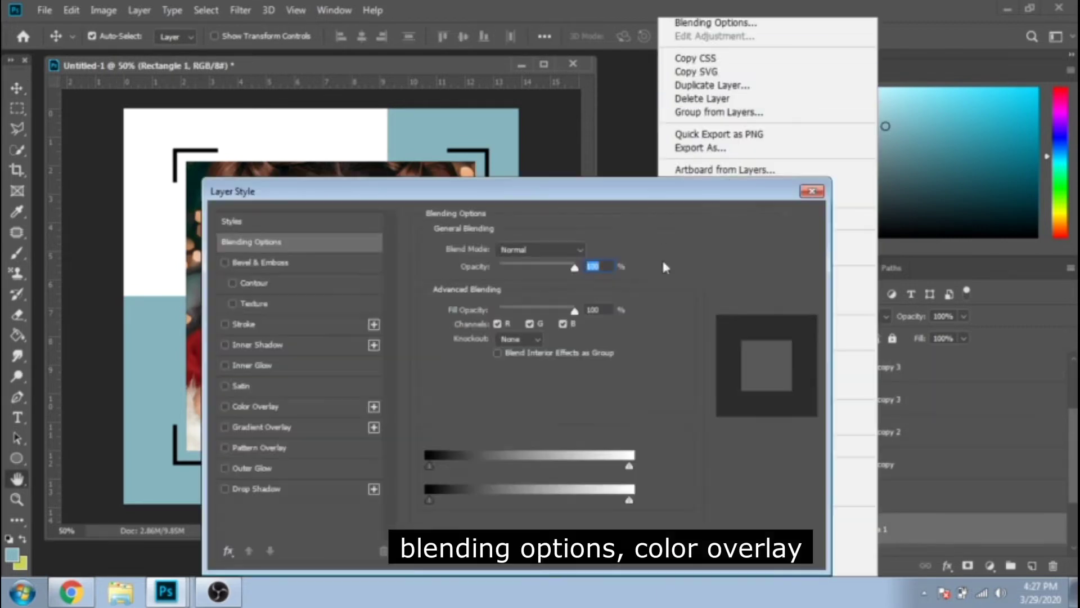
left_click(255, 406)
left_click(585, 251)
left_click(163, 359)
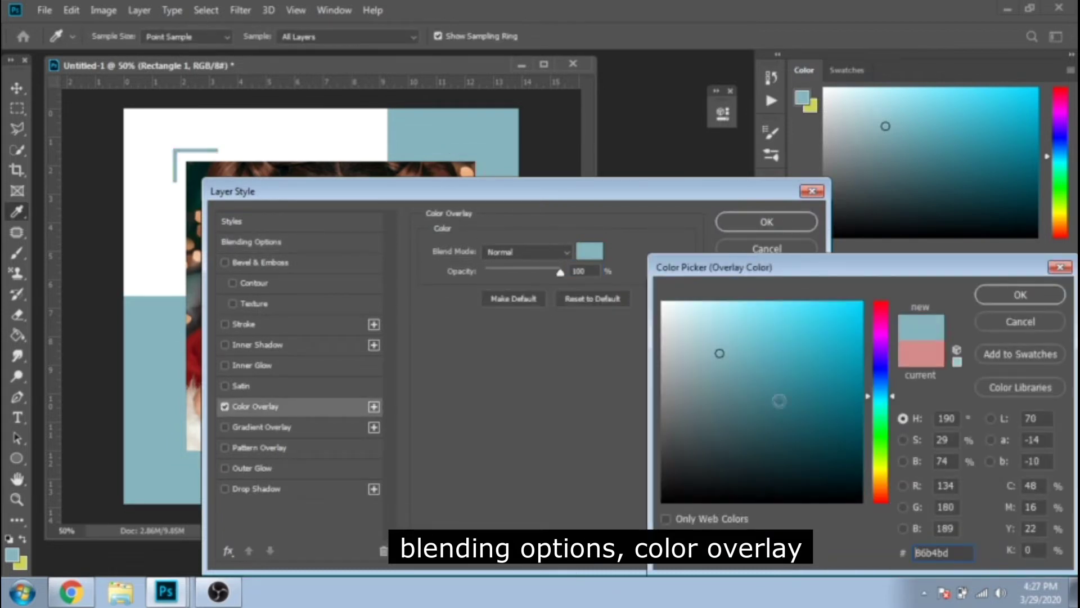
left_click(805, 430)
left_click(1019, 294)
left_click(766, 222)
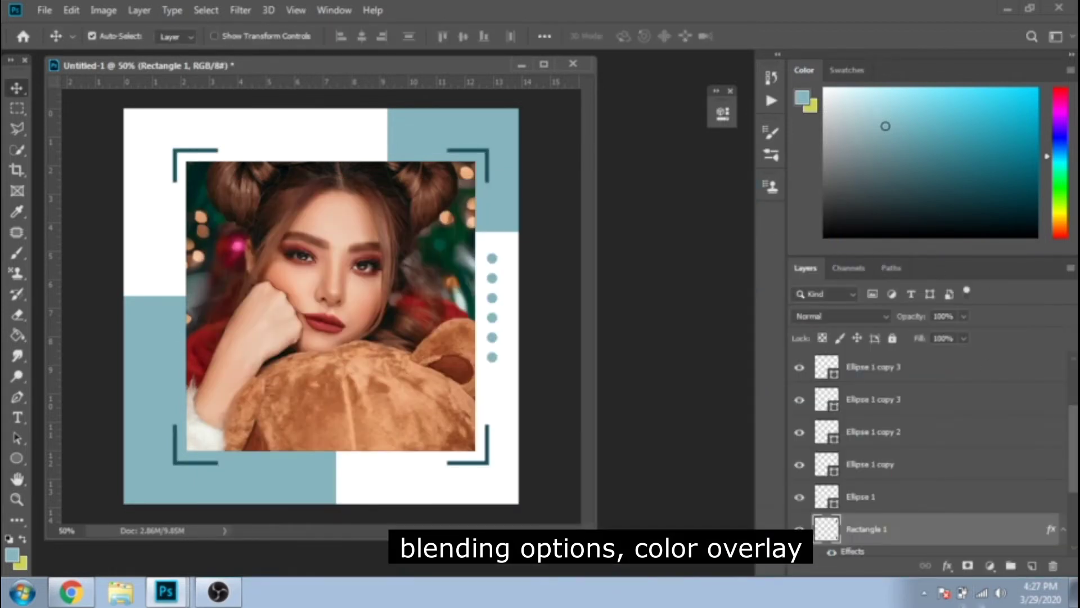
Step: Add the text "#Hashtag" in Above DEMO at 60 pt and place it in the white area above the portrait
left_click(16, 417)
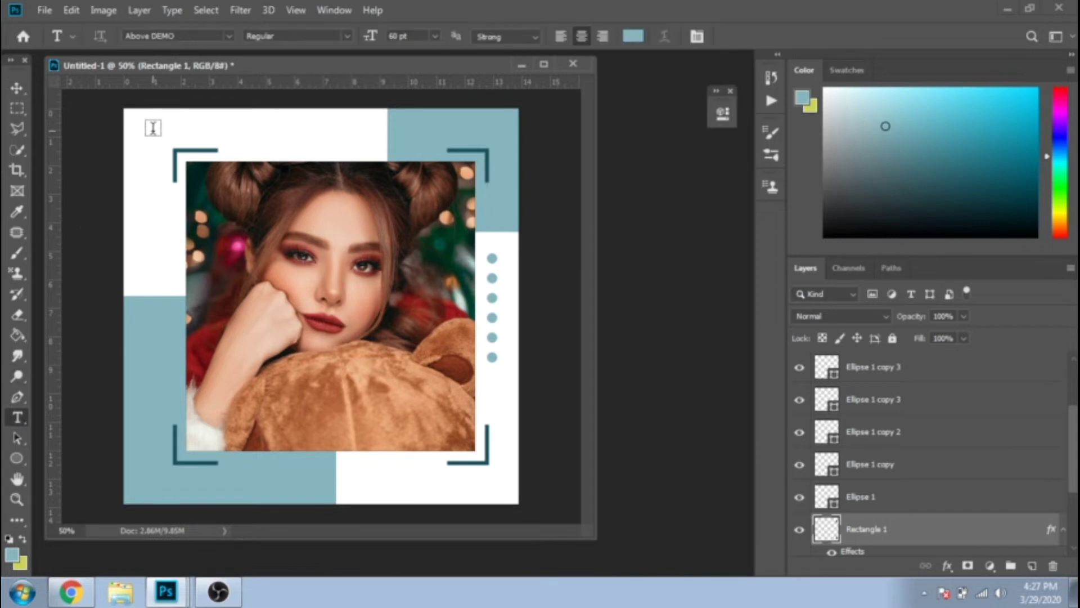
left_click(150, 123)
type("#HAS")
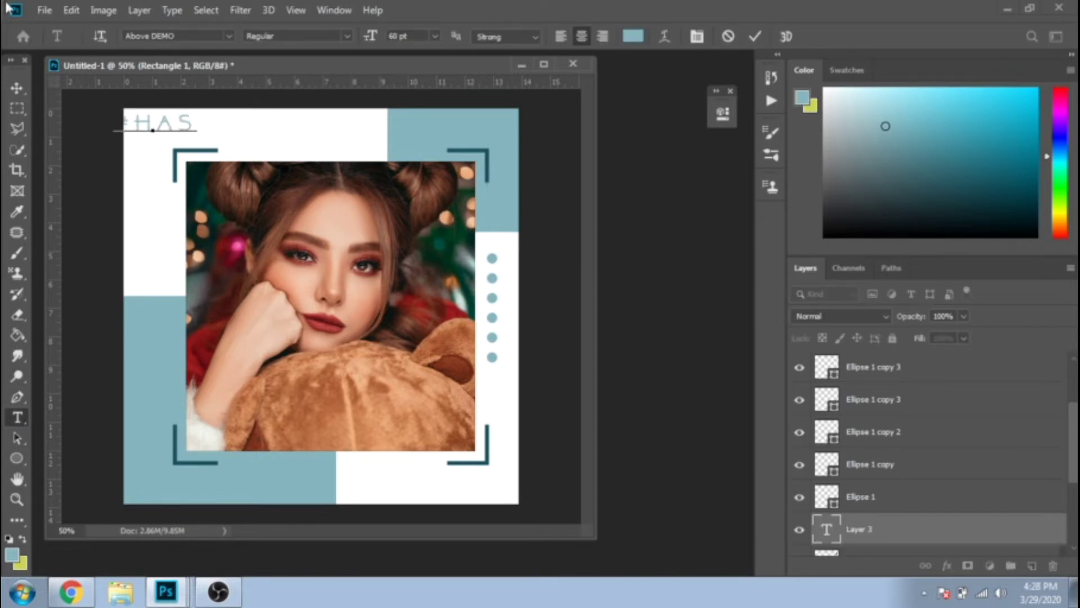
type("HTAG")
left_click(16, 87)
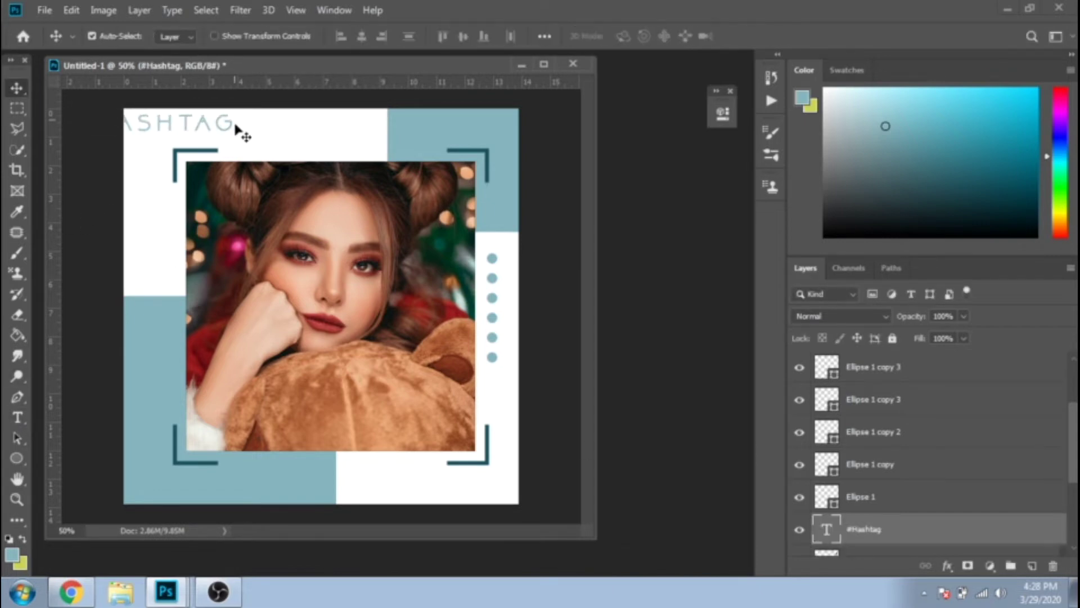
left_click_drag(202, 125, 269, 130)
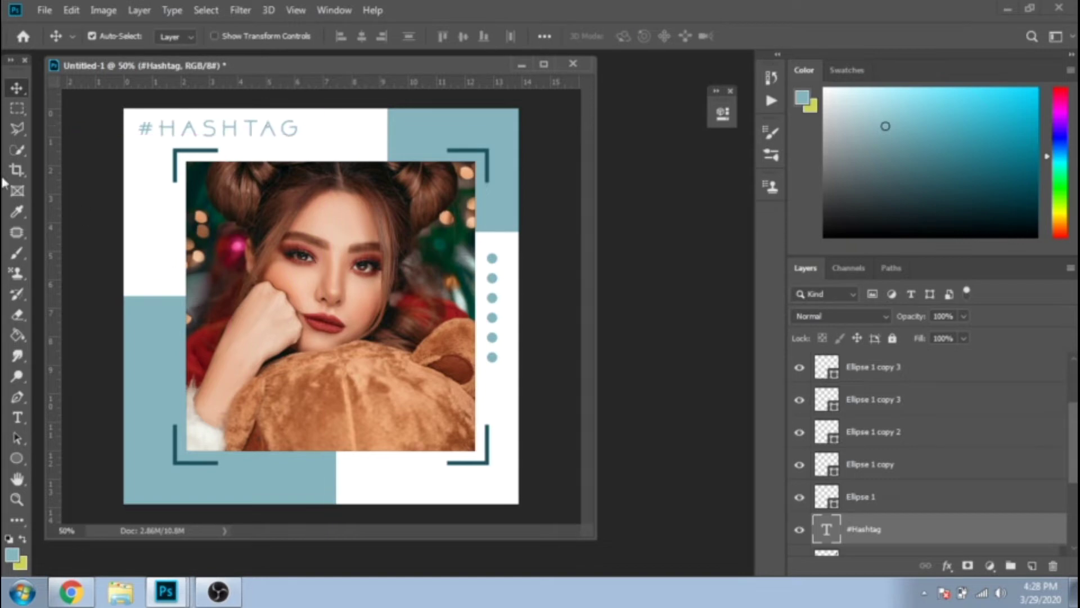
Step: Sample the frame's dark teal as the foreground color and set the hashtag text size to 48 pt
key("i")
left_click(174, 168)
left_click(17, 417)
left_click(219, 130)
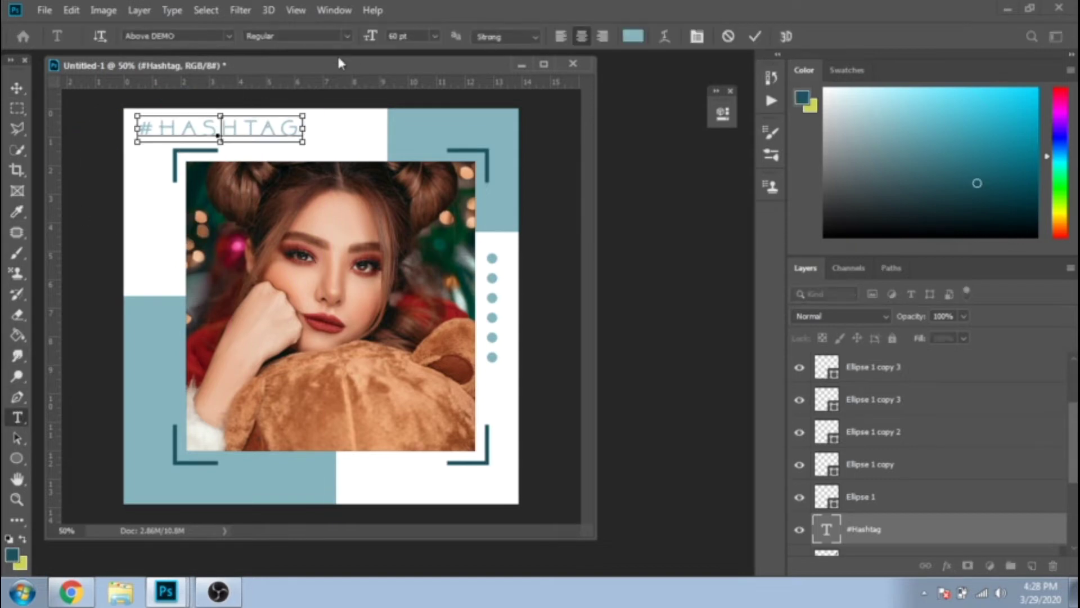
key("ctrl+a")
left_click(435, 36)
left_click(417, 218)
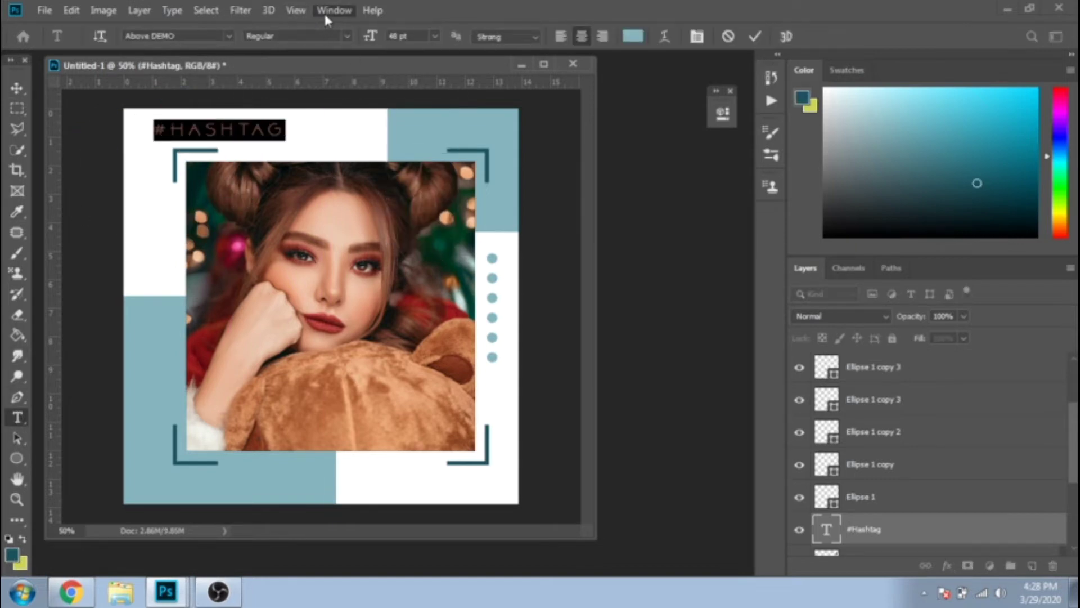
Step: Set the hashtag text's tracking to 0 and shift it slightly within the white area above the portrait
left_click(325, 14)
left_click(506, 251)
left_click(660, 92)
left_click(632, 187)
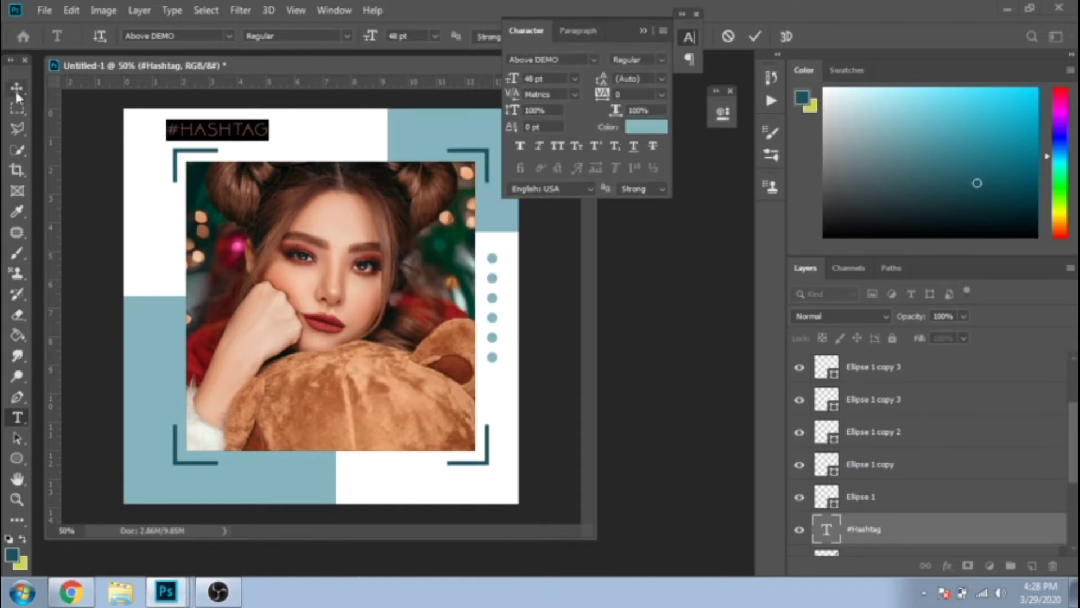
left_click(16, 90)
left_click_drag(260, 137, 246, 135)
Step: Recolor the hashtag text with the sampled dark teal and move it beside the frame's upper-left bracket
left_click(634, 127)
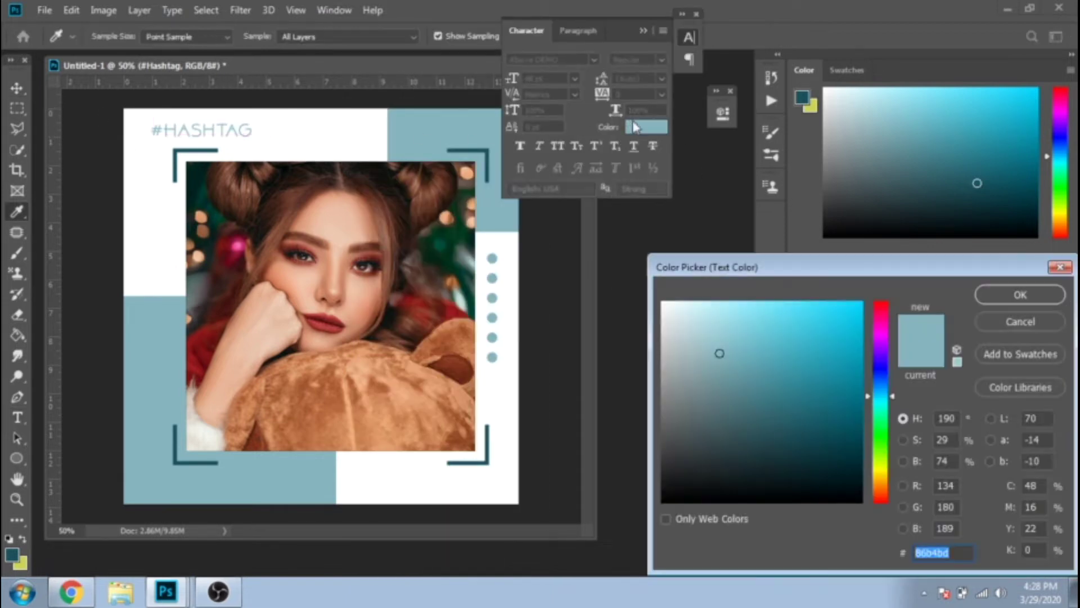
left_click(14, 555)
left_click(1009, 298)
left_click_drag(233, 134, 313, 154)
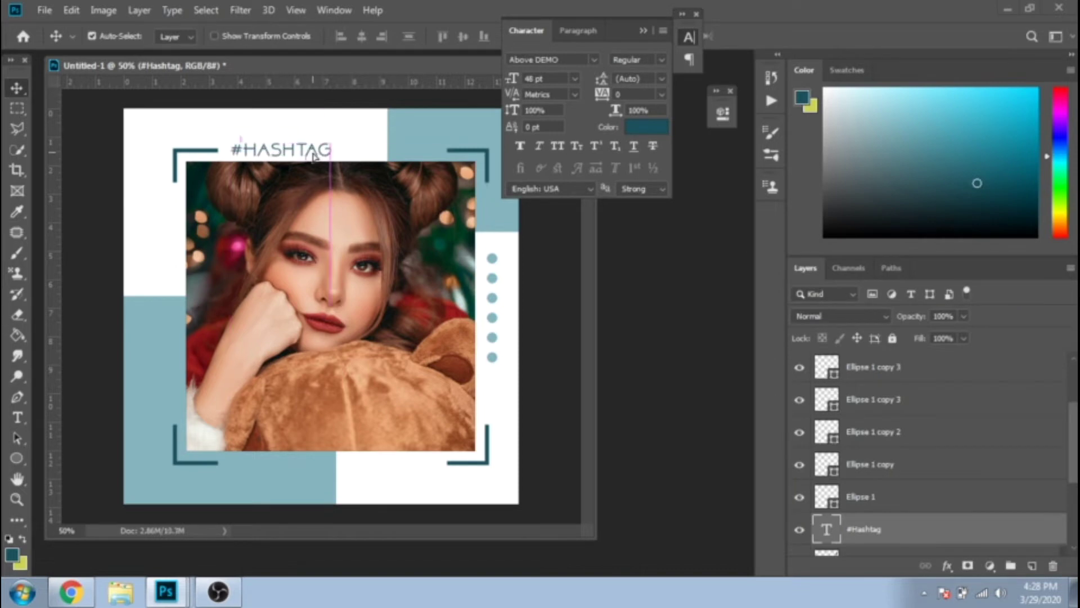
Step: Add the text "your caption here" in dark teal just below the portrait
left_click(17, 416)
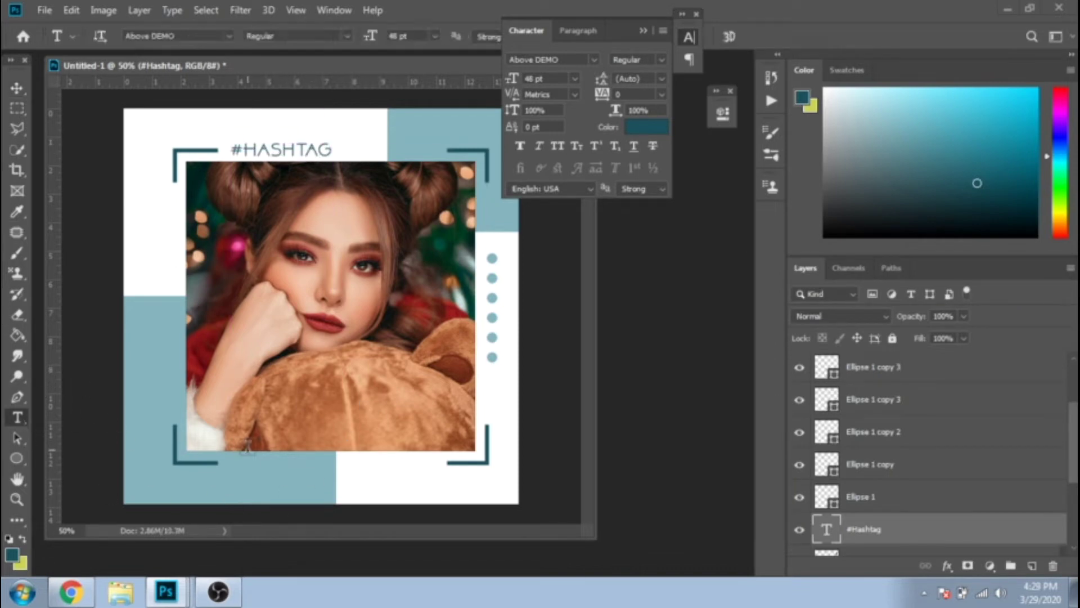
left_click(245, 465)
type("#")
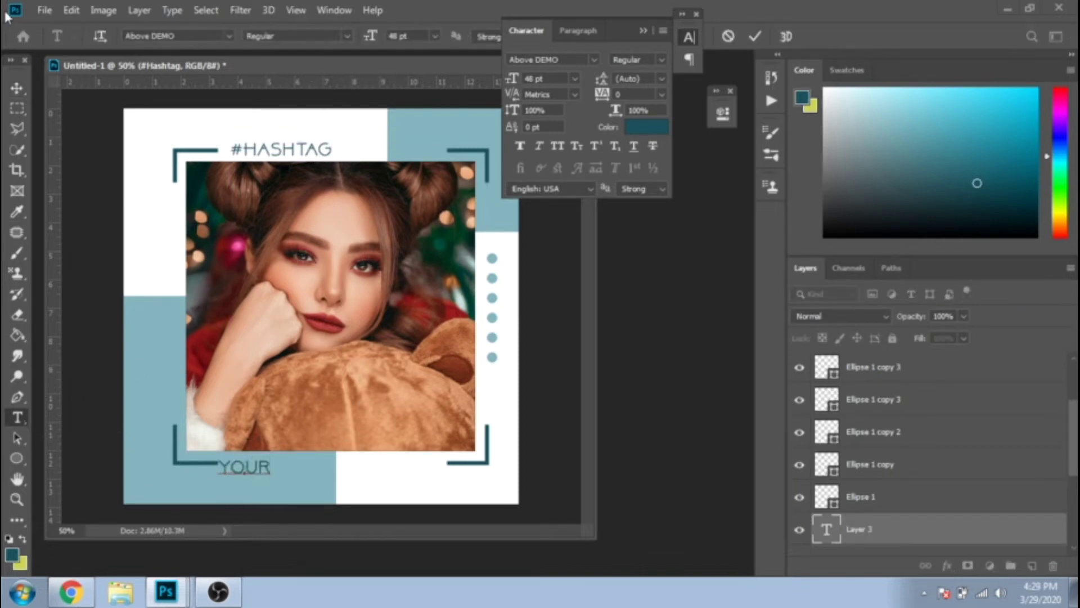
type("our caption here")
Step: Set the caption text to 36 pt and move it between the frame's two lower brackets
key("ctrl+a")
left_click(436, 36)
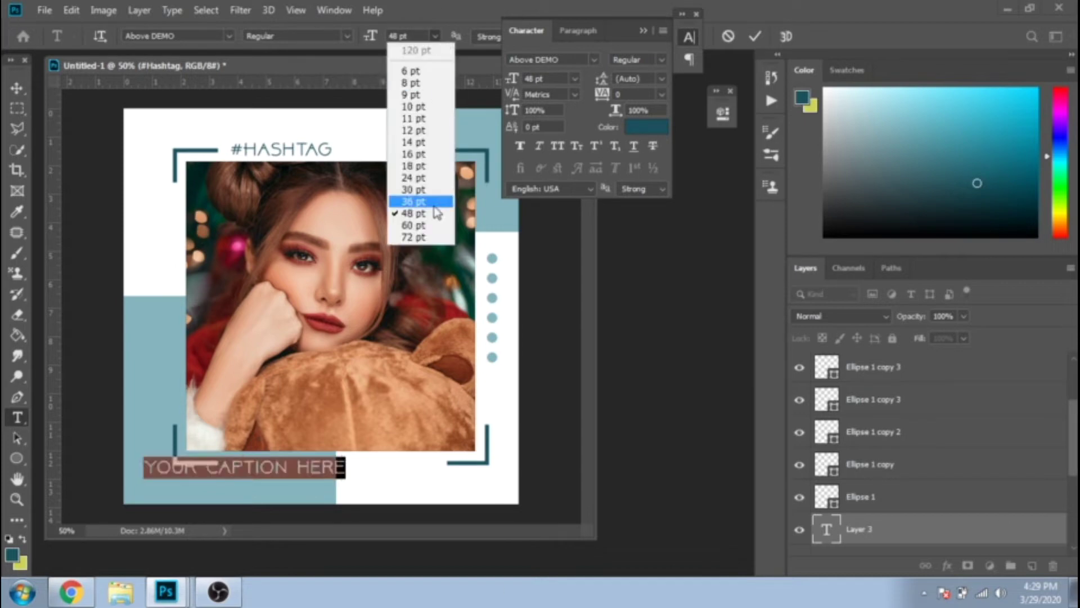
left_click(433, 203)
left_click(17, 88)
left_click_drag(266, 470, 320, 465)
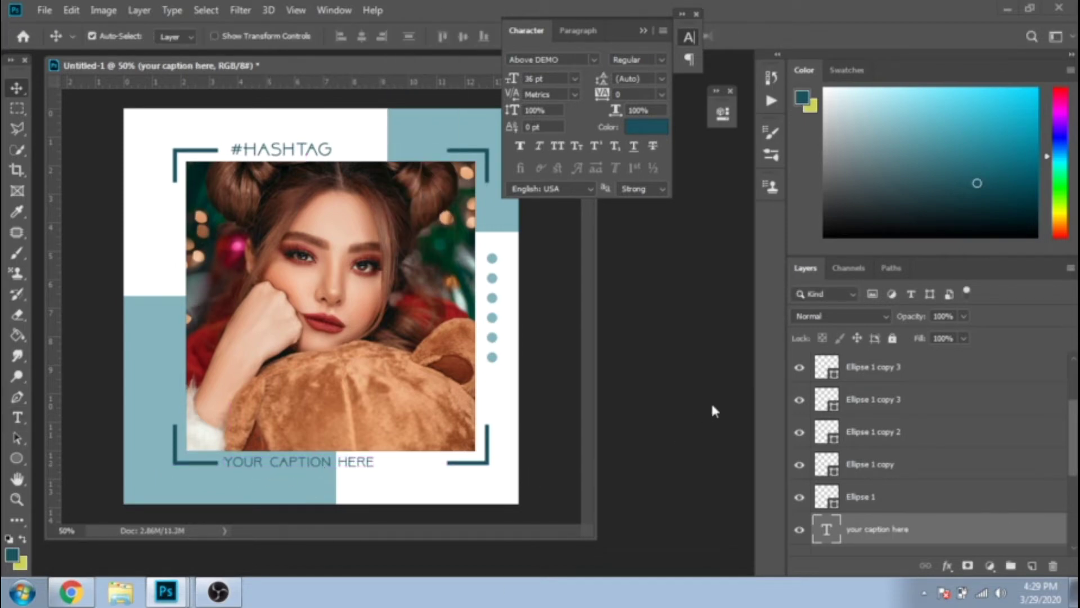
left_click(644, 31)
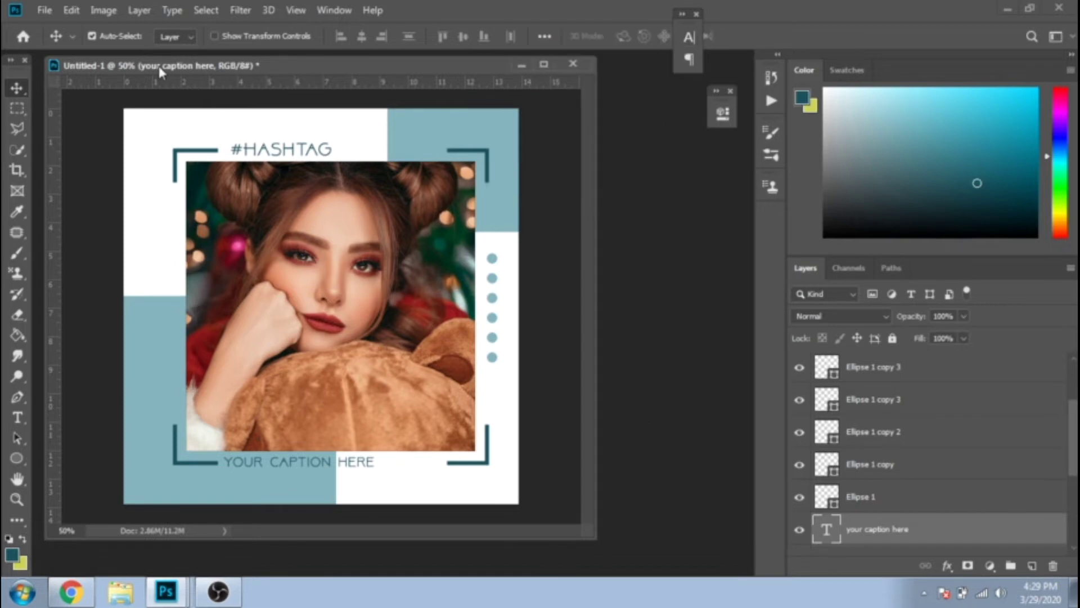
Step: Apply Color Balance to the portrait on Layer 2 with midtone levels -43, -9 and +13
scroll(892, 433, "up", 2)
left_click(880, 372)
left_click(103, 10)
mouse_move(127, 45)
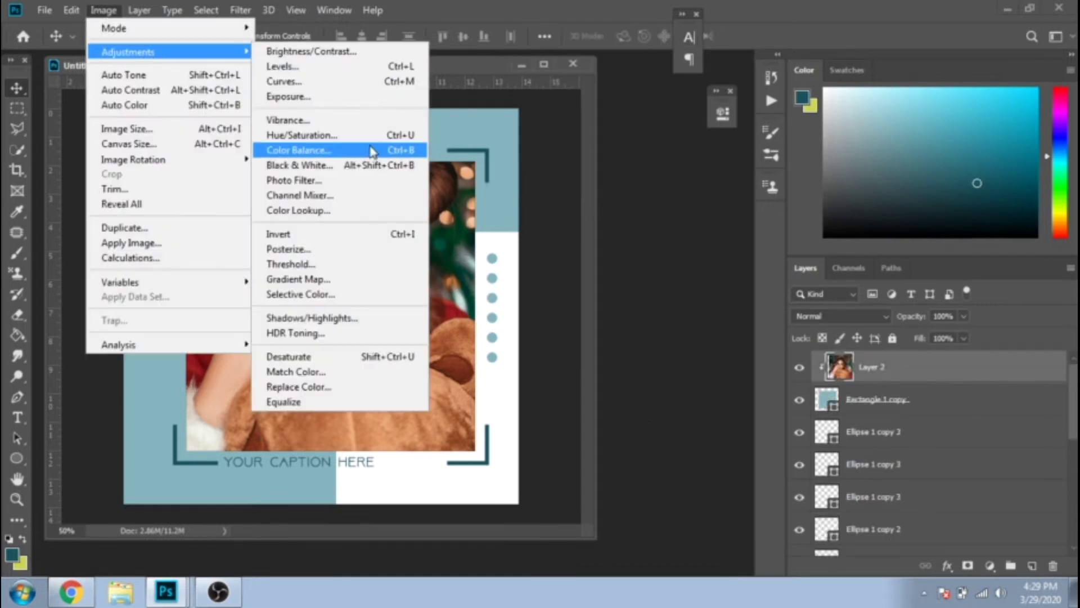
left_click(303, 146)
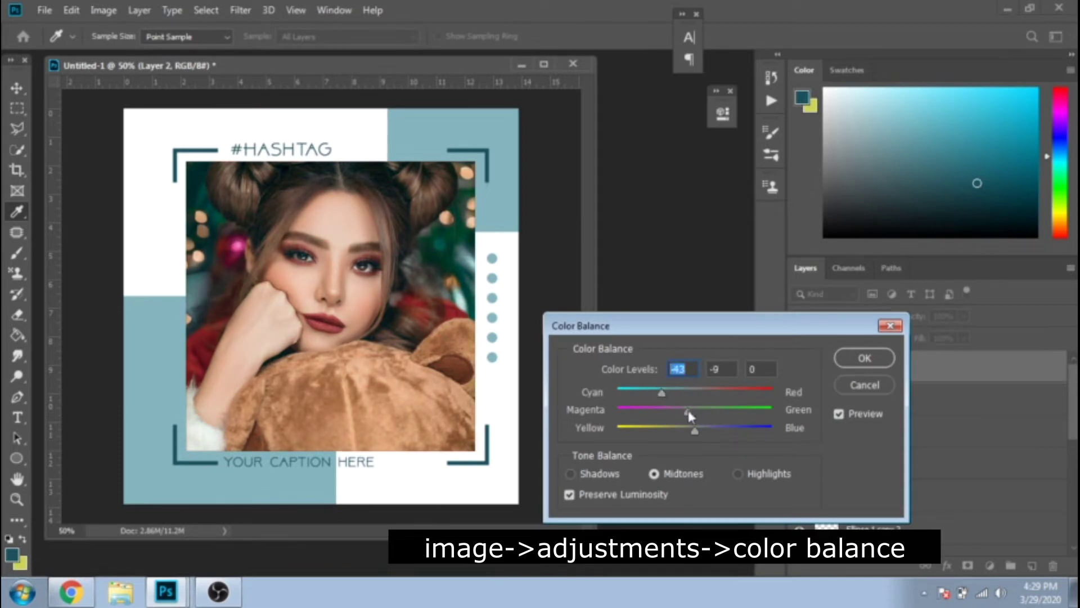
left_click_drag(695, 428, 712, 432)
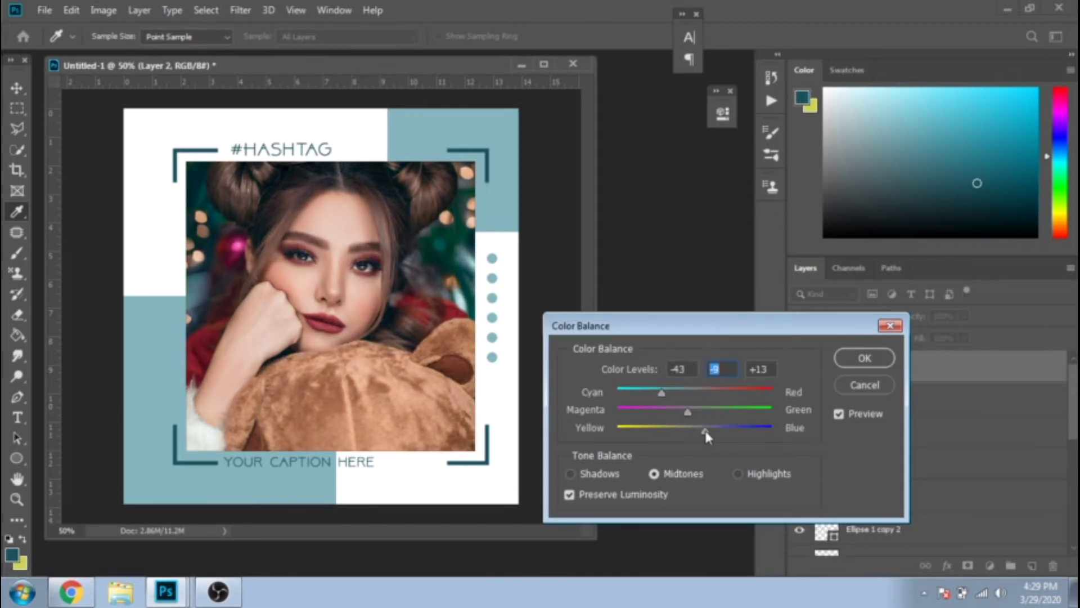
key("Return")
Step: Duplicate the finished document as Untitled-1 copy
key("z")
left_click(470, 344, "alt")
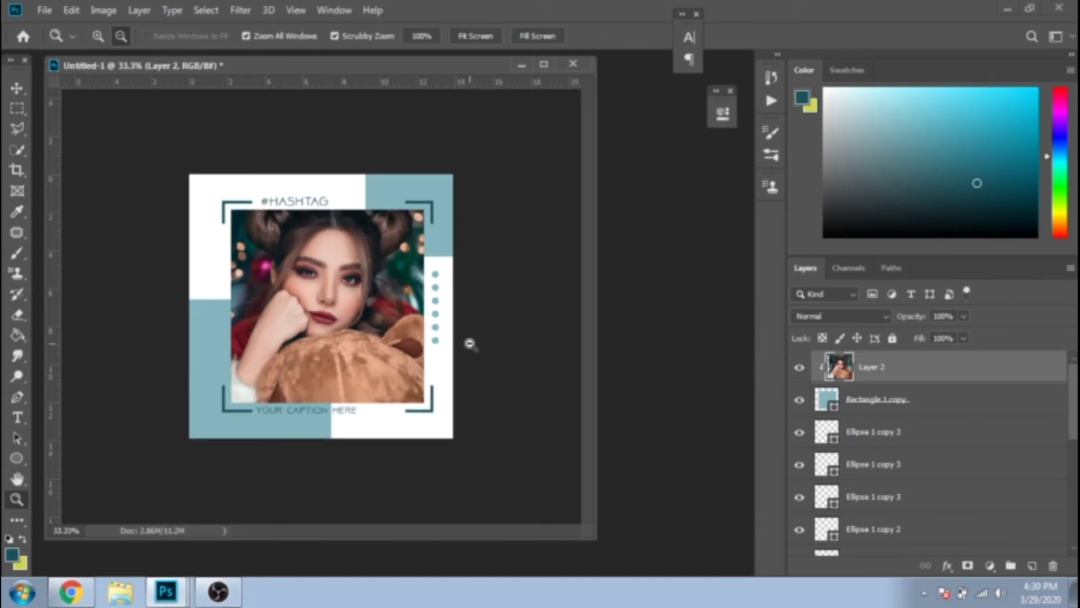
right_click(212, 75)
left_click(234, 76)
left_click(678, 175)
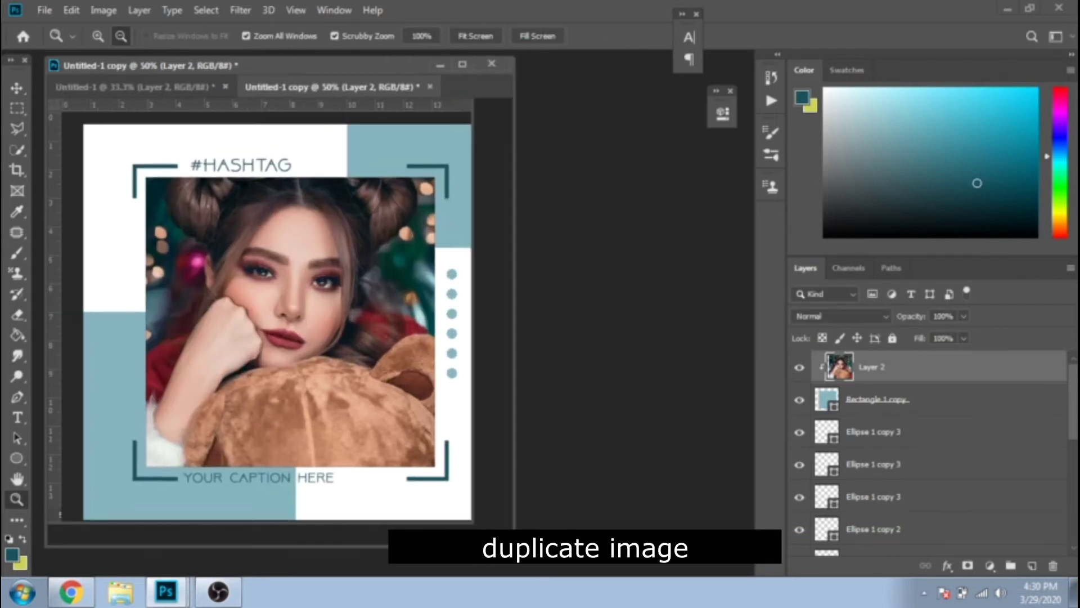
Step: Delete the portrait layer and the corner bracket frame layer from the duplicated document
key("Delete")
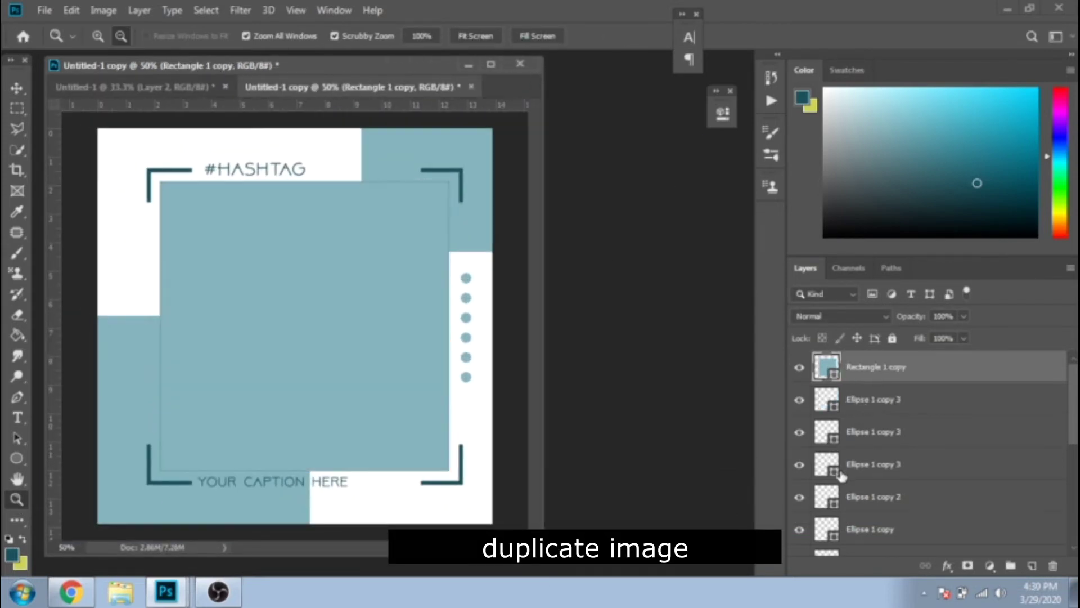
scroll(856, 433, "down", 3)
left_click(864, 498)
key("Delete")
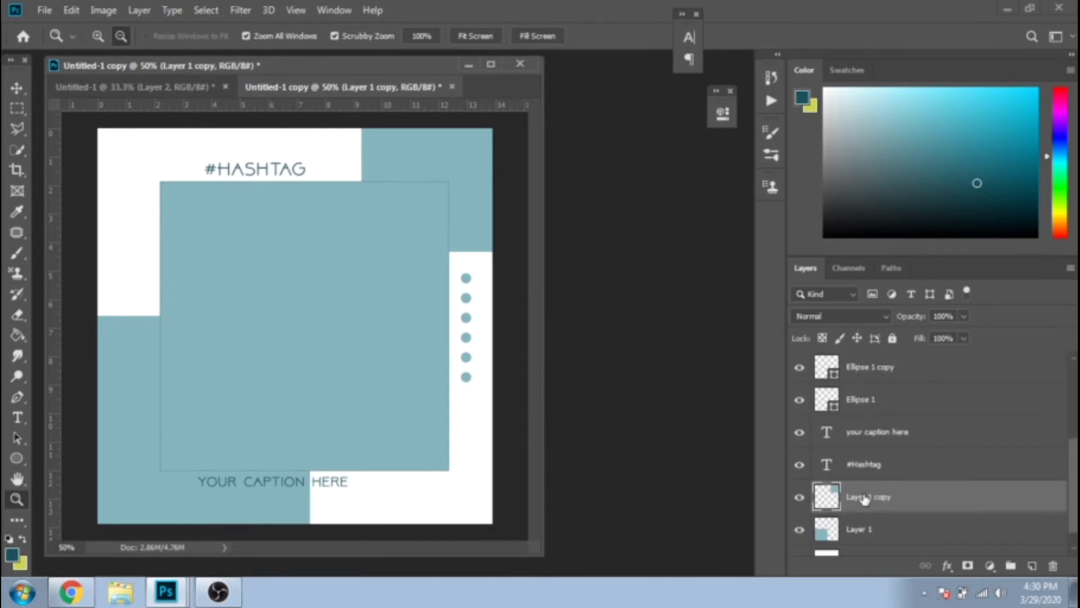
Step: Scale the lower-left blue block to about 149% and shift it partly off the left side, keeping its lower edge on the canvas edge
left_click(18, 90)
left_click(152, 362)
key("ctrl+t")
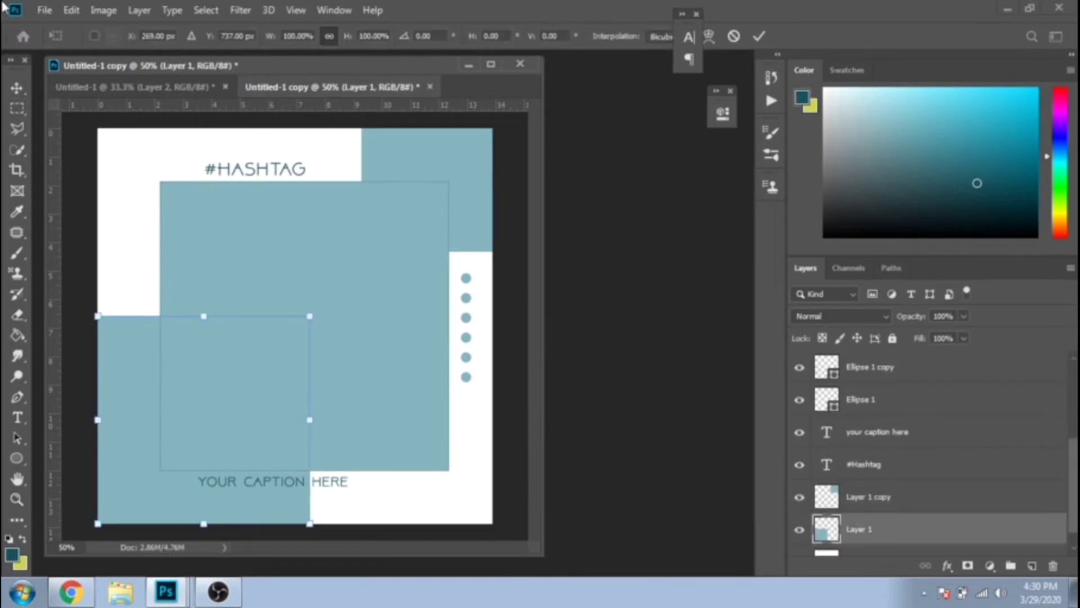
left_click_drag(204, 315, 203, 251)
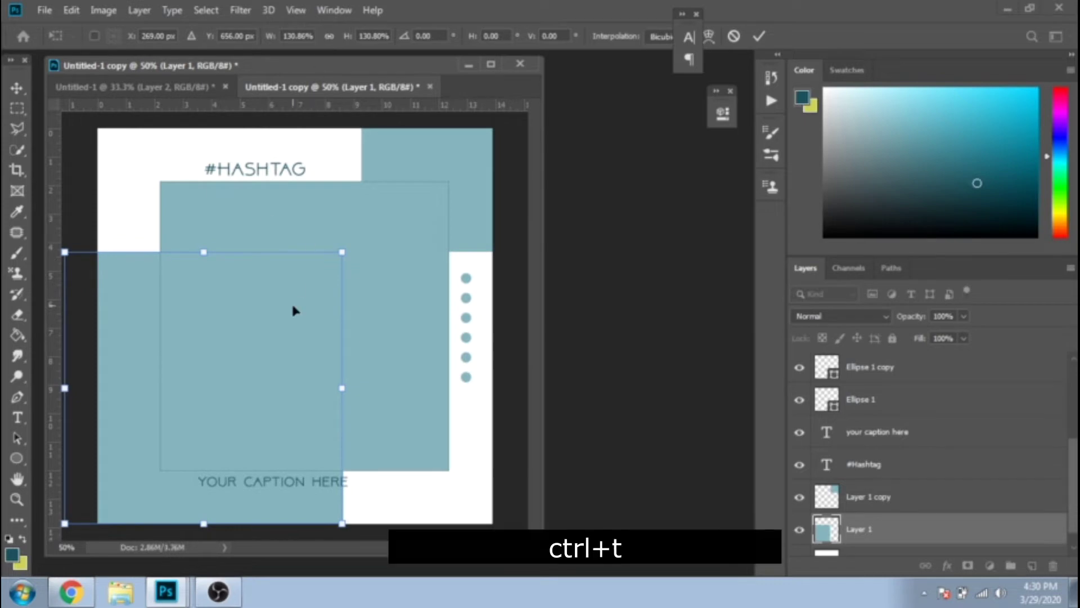
left_click_drag(261, 350, 167, 287)
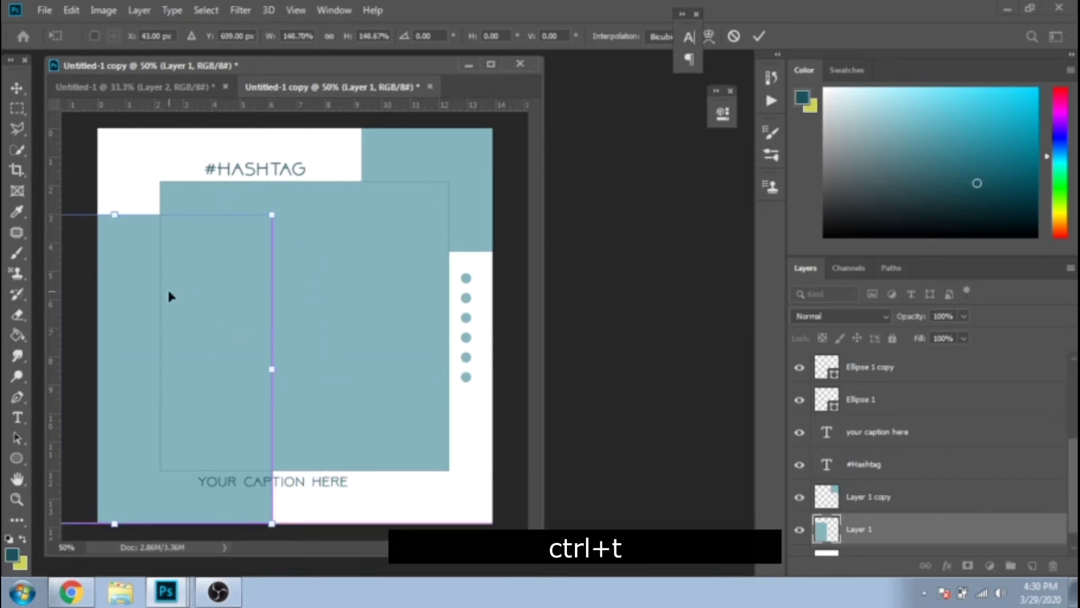
key("Return")
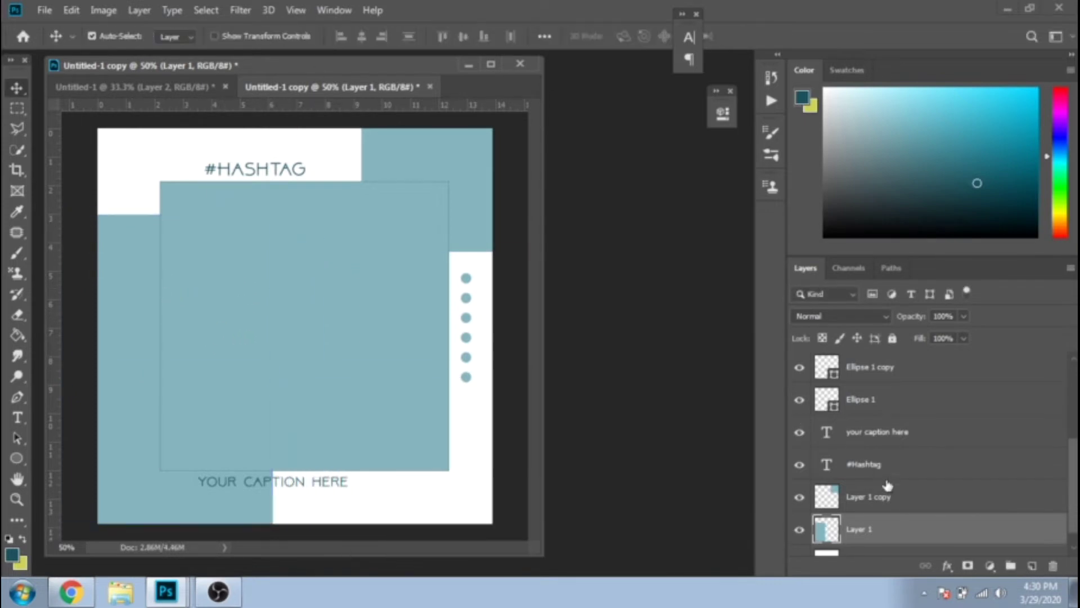
Step: Narrow the central blue rectangle on Rectangle 1 copy to a portrait format and reposition it near the canvas center
scroll(888, 485, "up", 5)
left_click(875, 366)
key("ctrl+t")
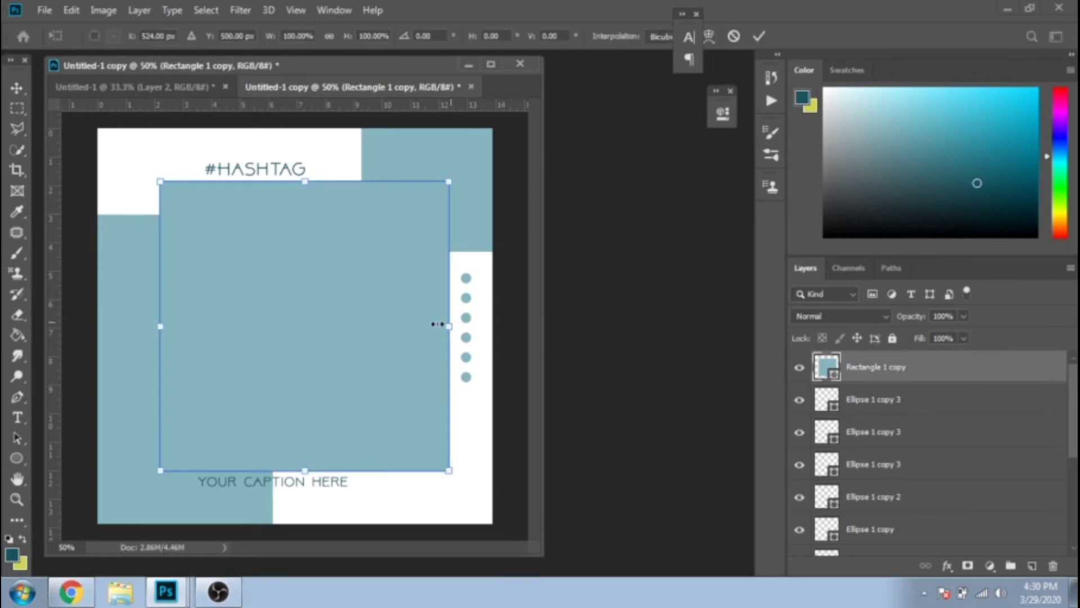
left_click_drag(438, 324, 399, 320)
left_click_drag(353, 309, 349, 309)
key("Return")
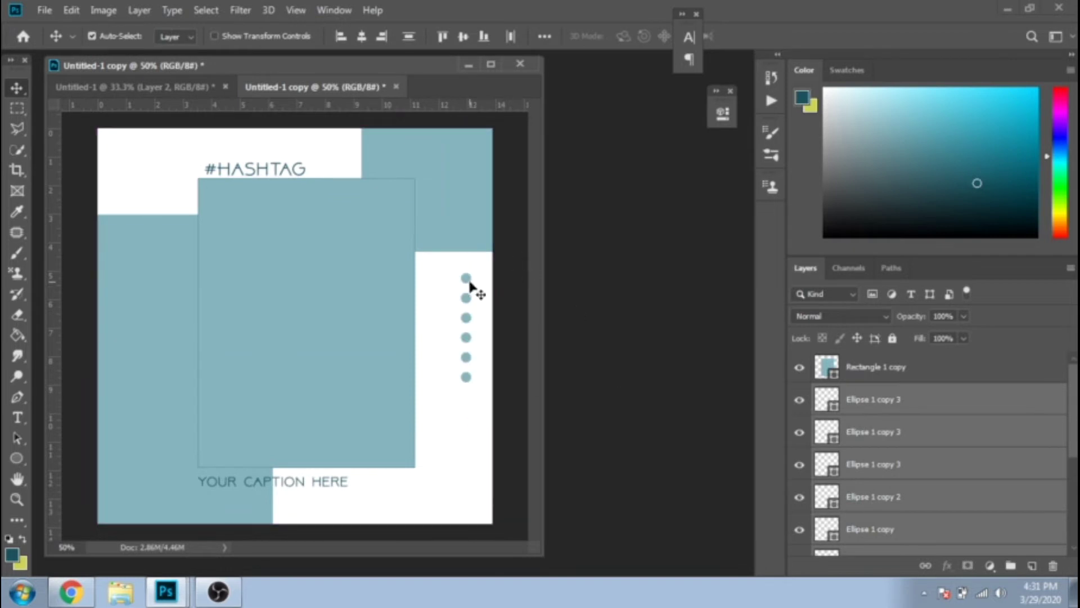
Step: Move the dots onto the left blue block, recolor them white, and duplicate them into two columns of twelve
left_click_drag(470, 287, 158, 289)
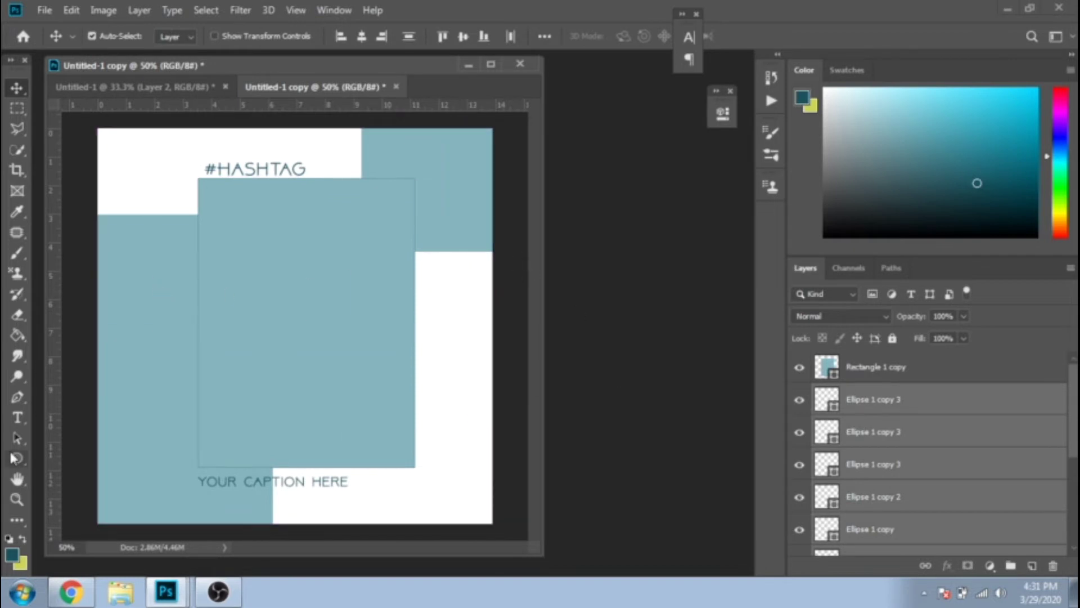
left_click(13, 458)
left_click(177, 35)
left_click(17, 87)
left_click_drag(154, 283, 143, 258)
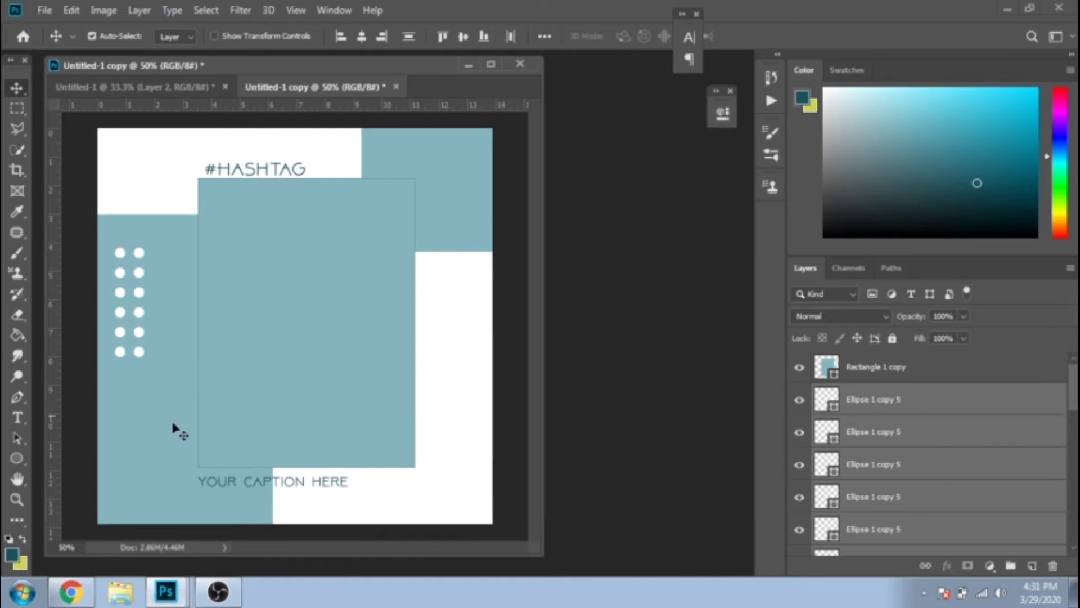
left_click_drag(142, 266, 139, 373)
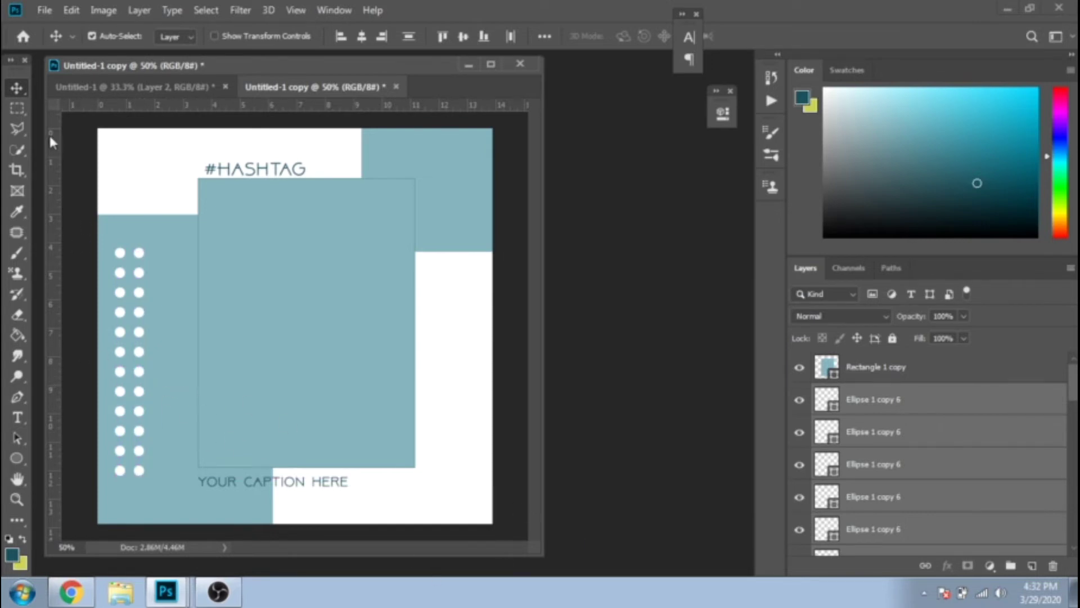
Step: Move the caption to the upper-left white area and the hashtag just below the central rectangle
left_click_drag(282, 485, 196, 154)
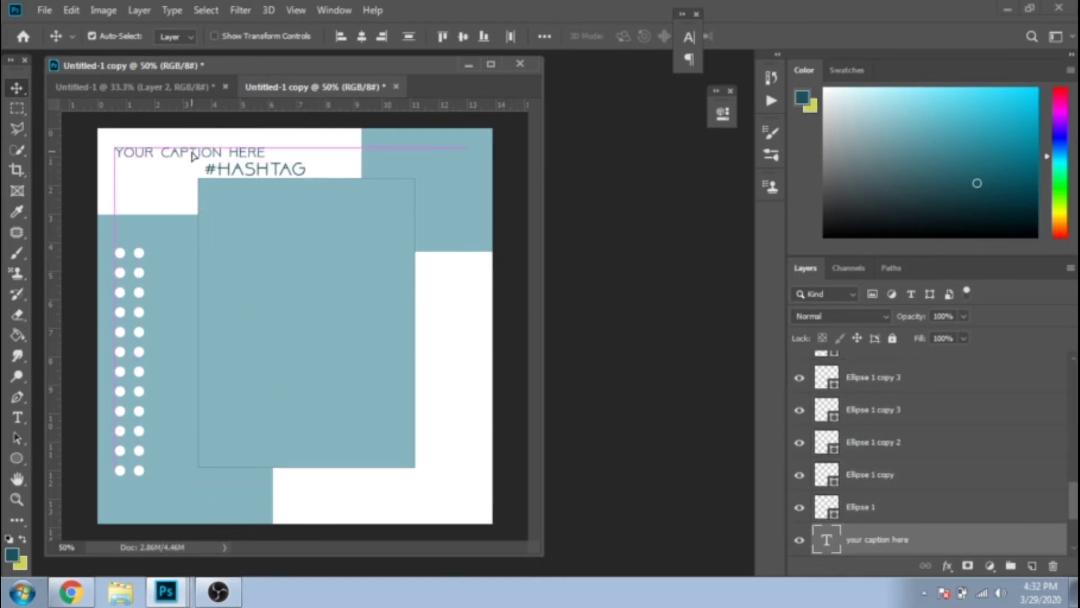
left_click(252, 173)
left_click_drag(251, 175, 292, 488)
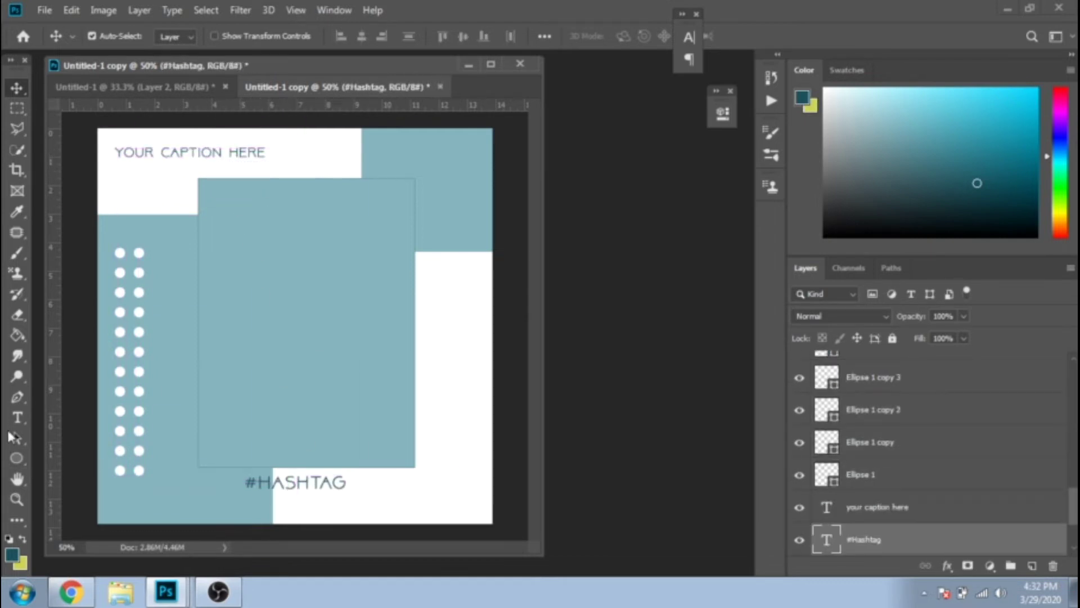
Step: Enlarge the #Hashtag text and lower it toward the canvas's bottom edge
key("t")
double_click(252, 465)
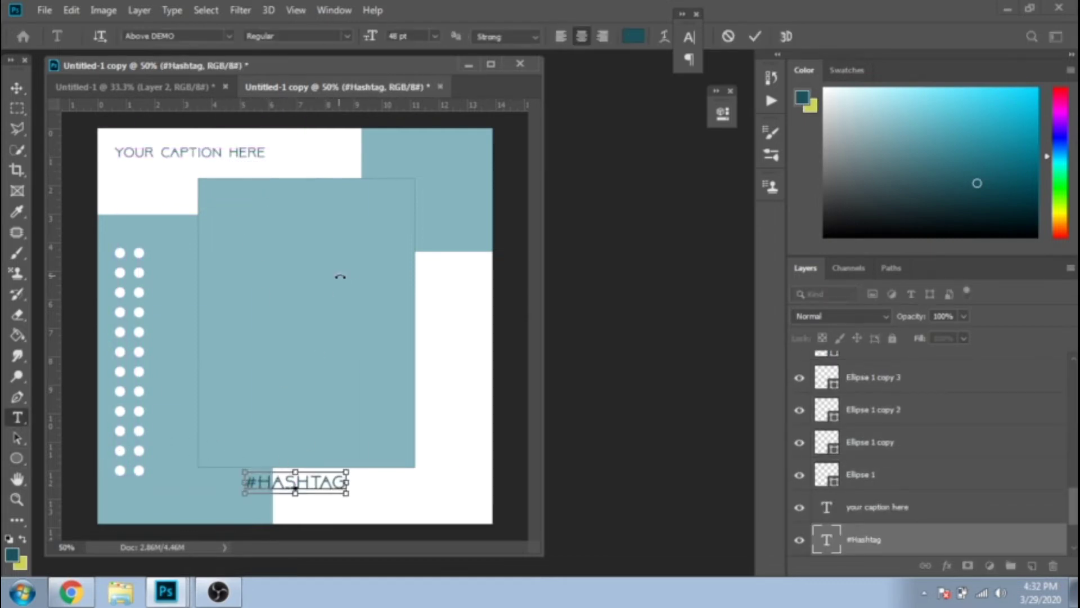
left_click(434, 38)
left_click(414, 223)
left_click(16, 90)
left_click_drag(305, 482, 310, 505)
Step: Stroke a dark teal rectangular frame slightly larger than the central rectangle on a new layer, and clear the selection
key("m")
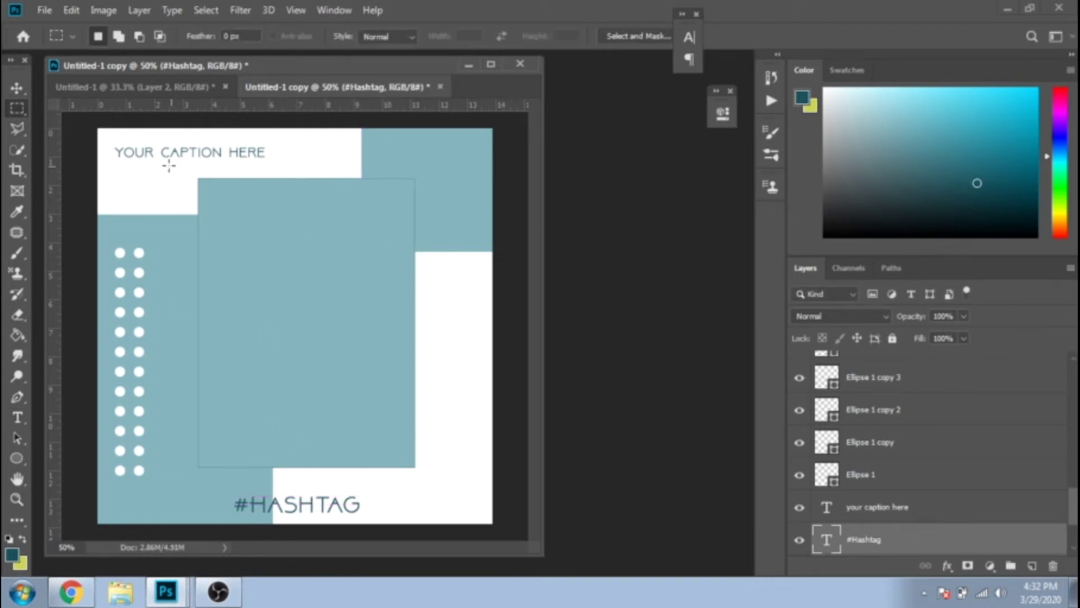
left_click_drag(313, 338, 430, 481)
left_click(74, 10)
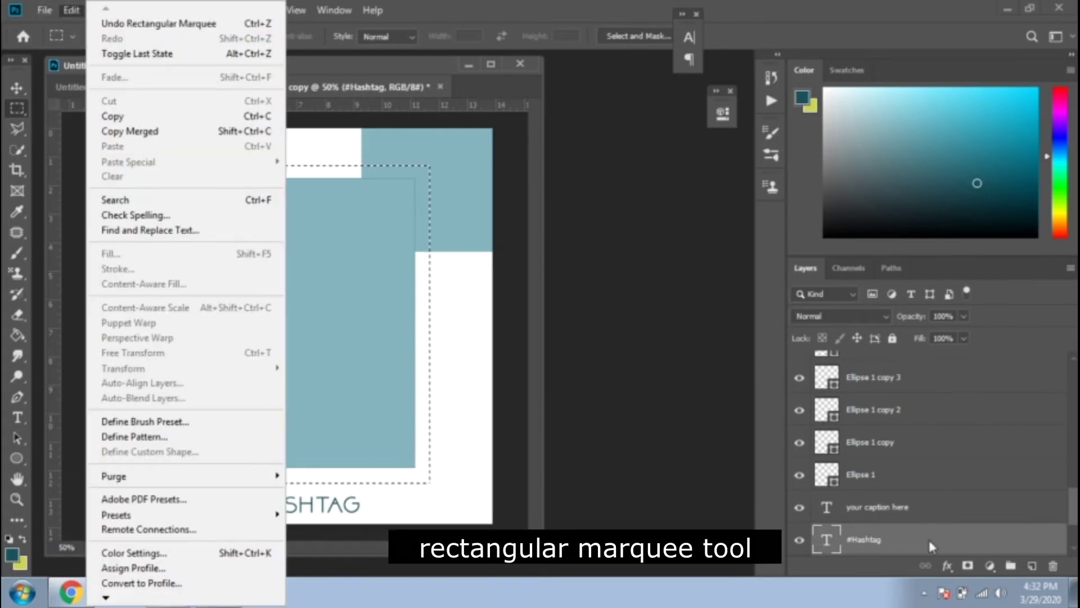
left_click(1036, 570)
left_click(71, 10)
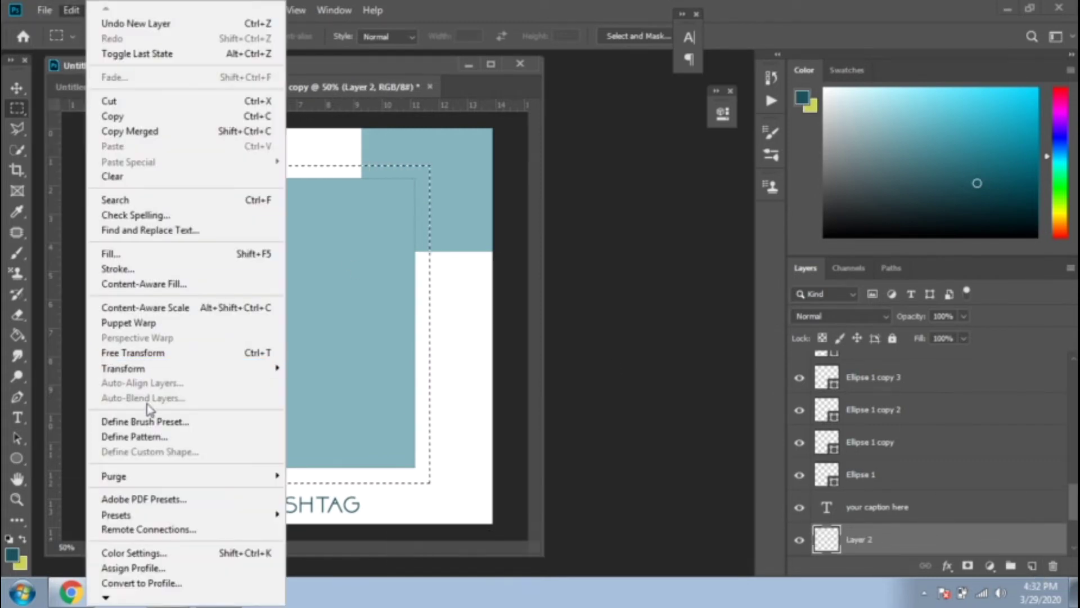
left_click(120, 274)
left_click(640, 125)
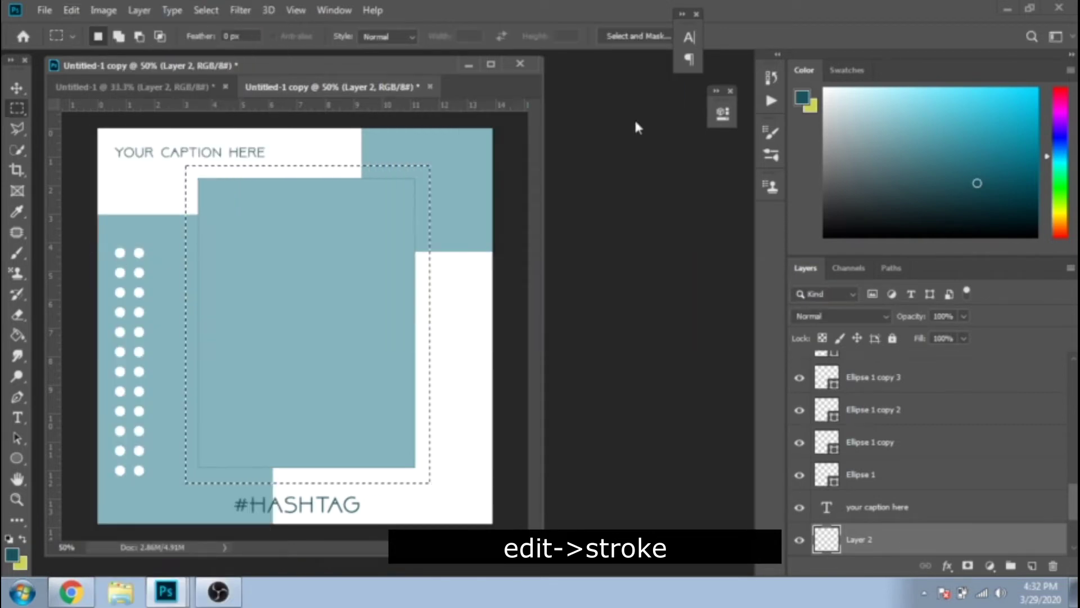
key("ctrl+d")
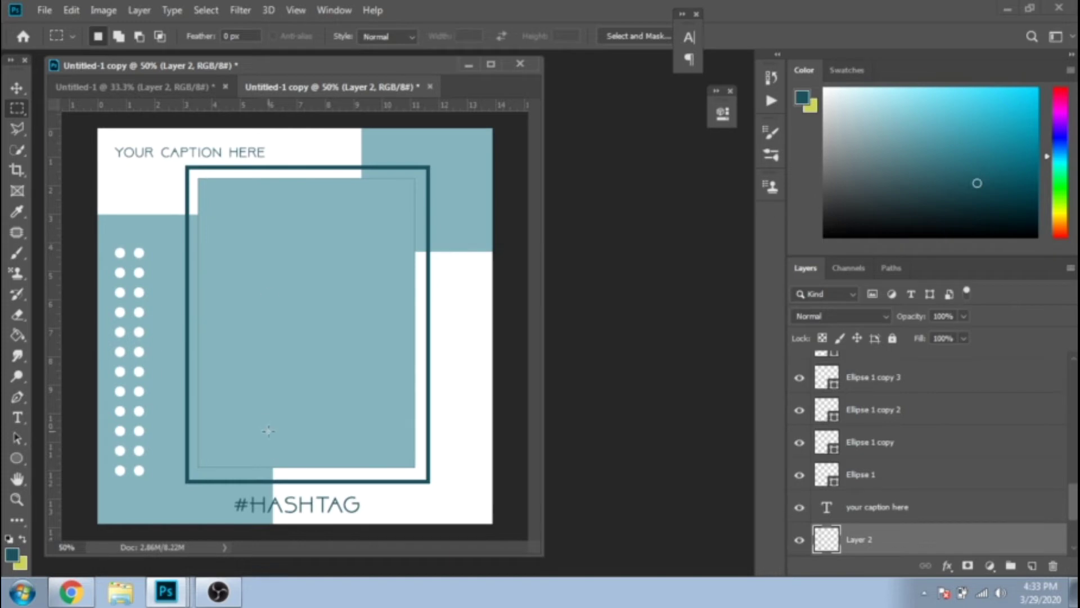
Step: Select the white area below the central rectangle and erase the frame's lower side within it
left_click_drag(271, 465, 459, 556)
left_click_drag(400, 513, 398, 513)
left_click(15, 317)
left_click_drag(376, 477, 285, 472)
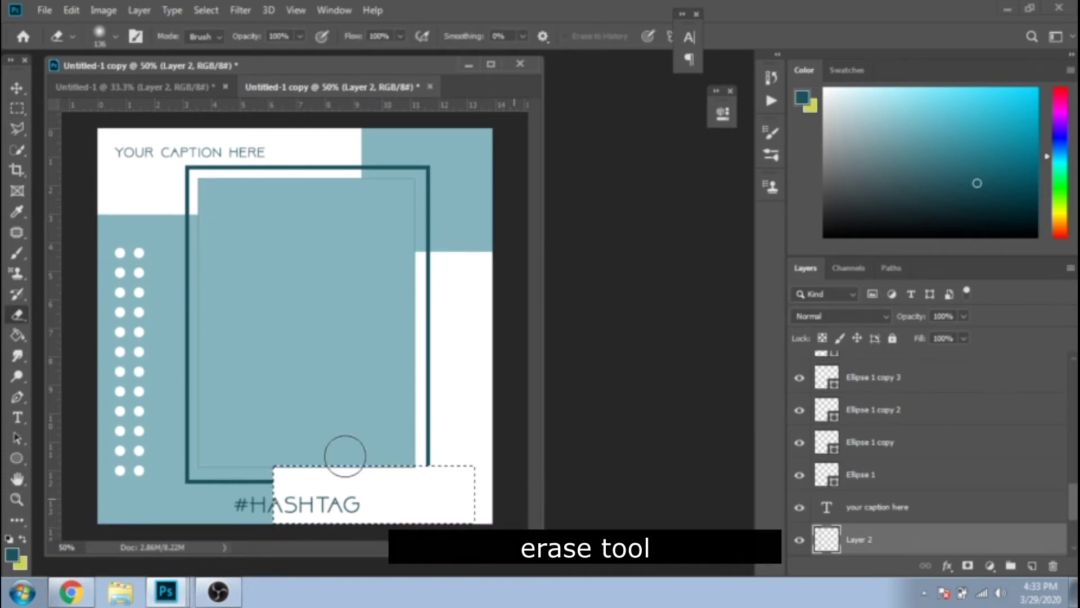
Step: Select the white area beside the central rectangle, align the selection to the upper block's lower edge, erase the frame inside it, and deselect
left_click(17, 108)
mouse_move(412, 250)
left_mouse_down()
mouse_move(530, 458)
mouse_move(537, 532)
left_mouse_up()
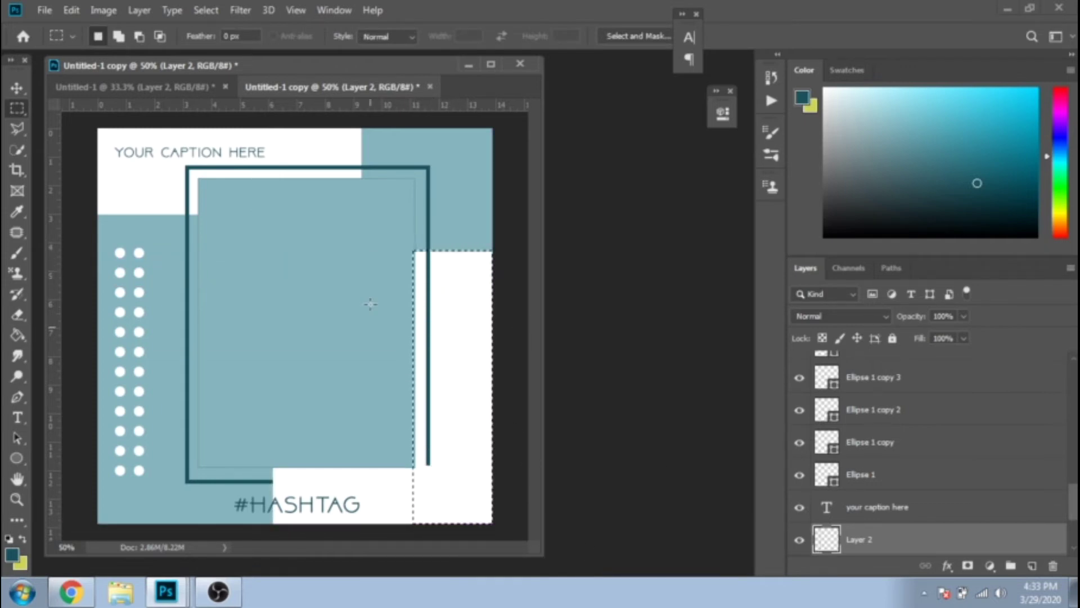
key("z")
left_click(444, 255)
left_click(444, 254)
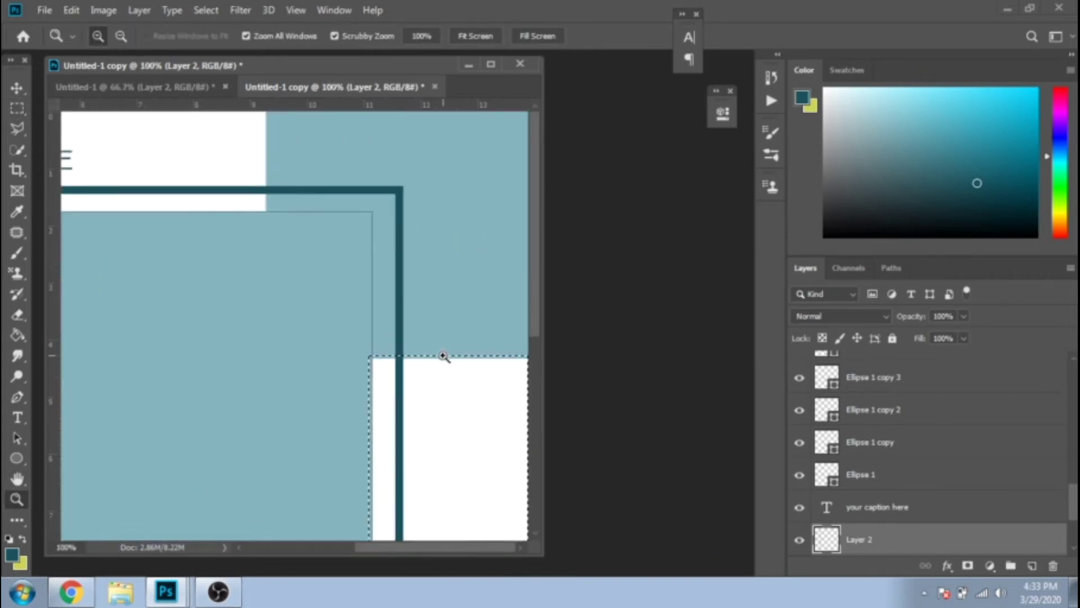
left_click(441, 354)
key("m")
left_click_drag(316, 350, 316, 347)
left_click(16, 317)
mouse_move(284, 394)
left_mouse_down()
mouse_move(302, 342)
mouse_move(290, 416)
left_mouse_up()
key("z")
key("ctrl+0")
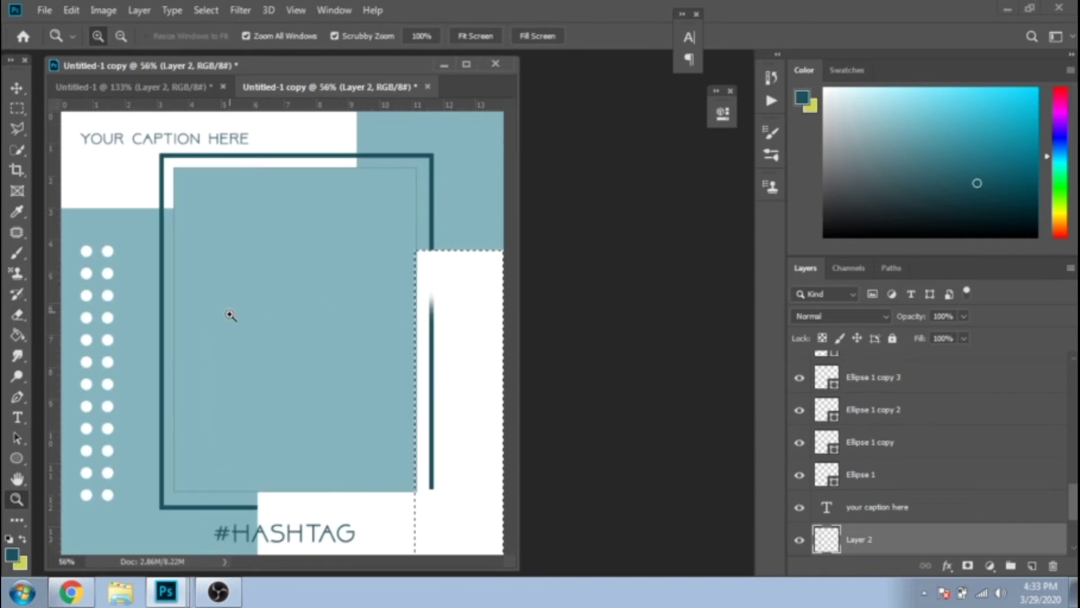
key("e")
left_click_drag(432, 292, 426, 499)
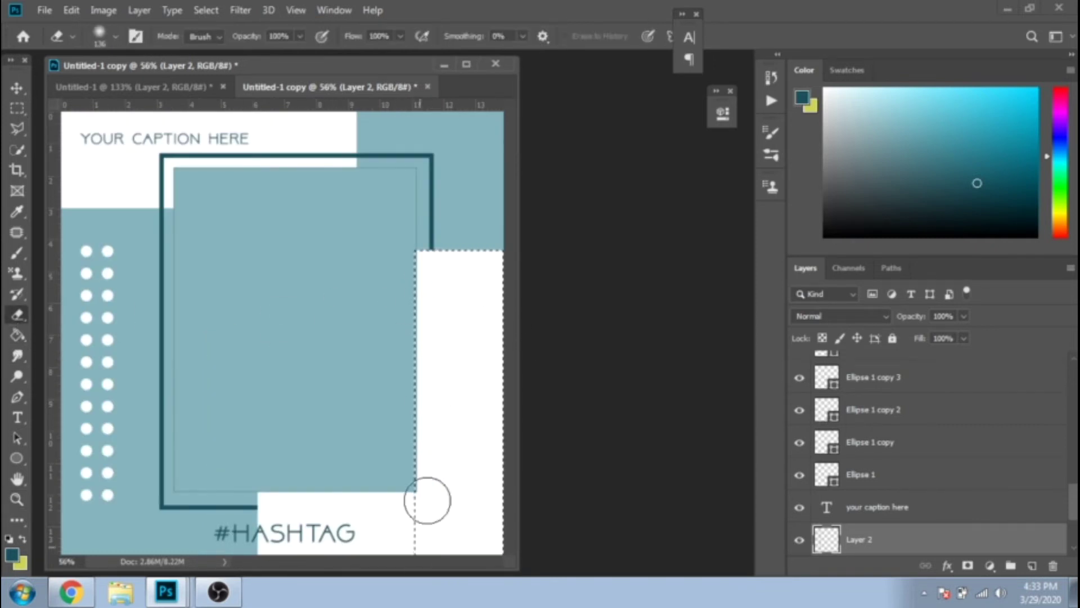
key("m")
right_click(499, 304)
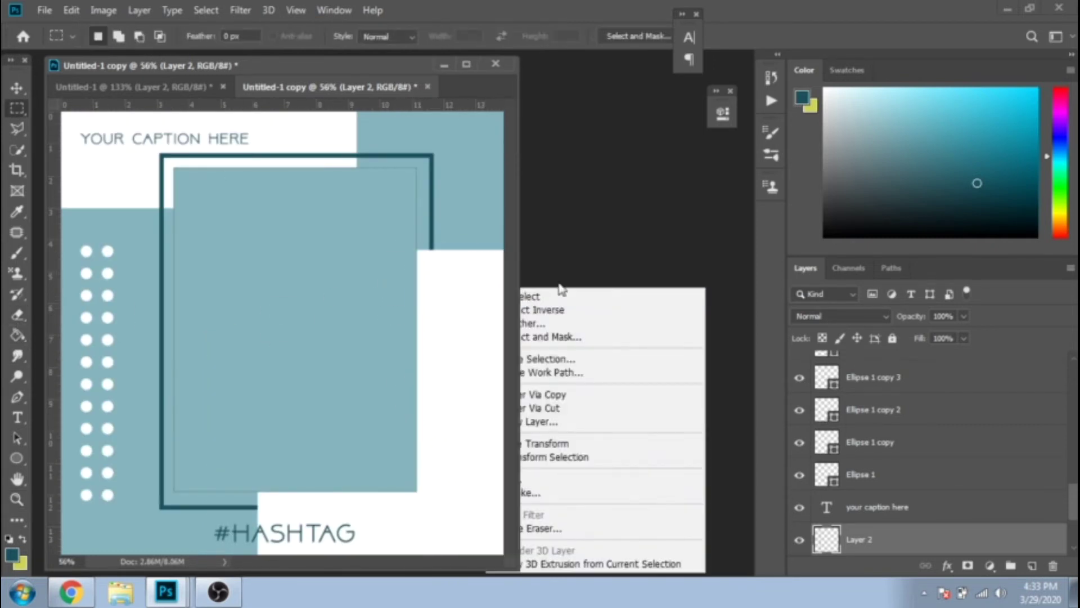
left_click(559, 288)
Step: Float the duplicated document in its own window and close pexels-photo-3348748.jpeg without saving
left_click_drag(335, 89, 540, 110)
left_click(441, 67)
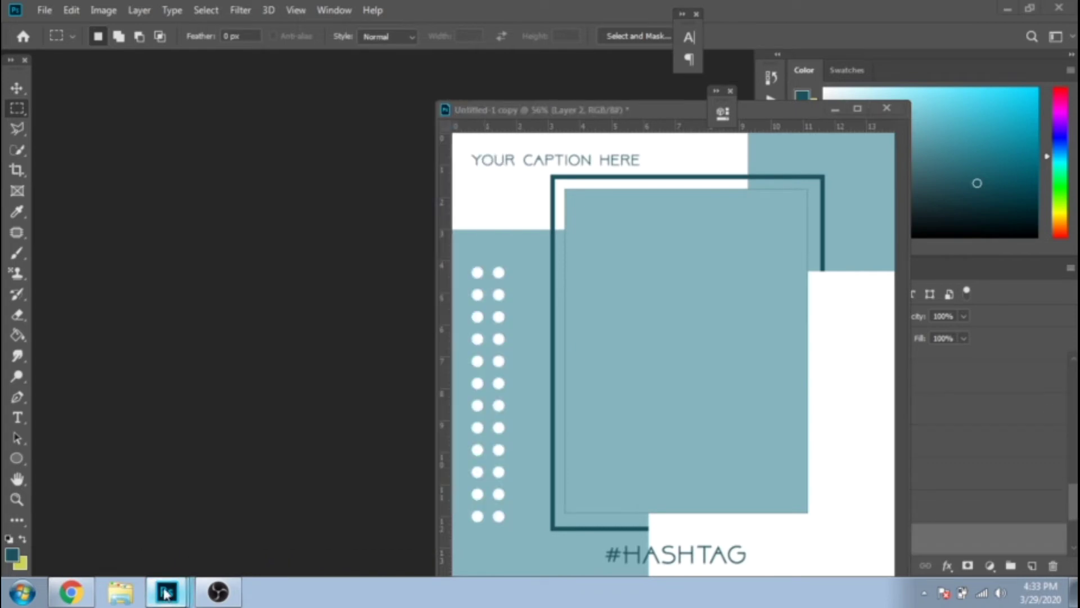
left_click(113, 523)
left_click(886, 142)
left_click(542, 234)
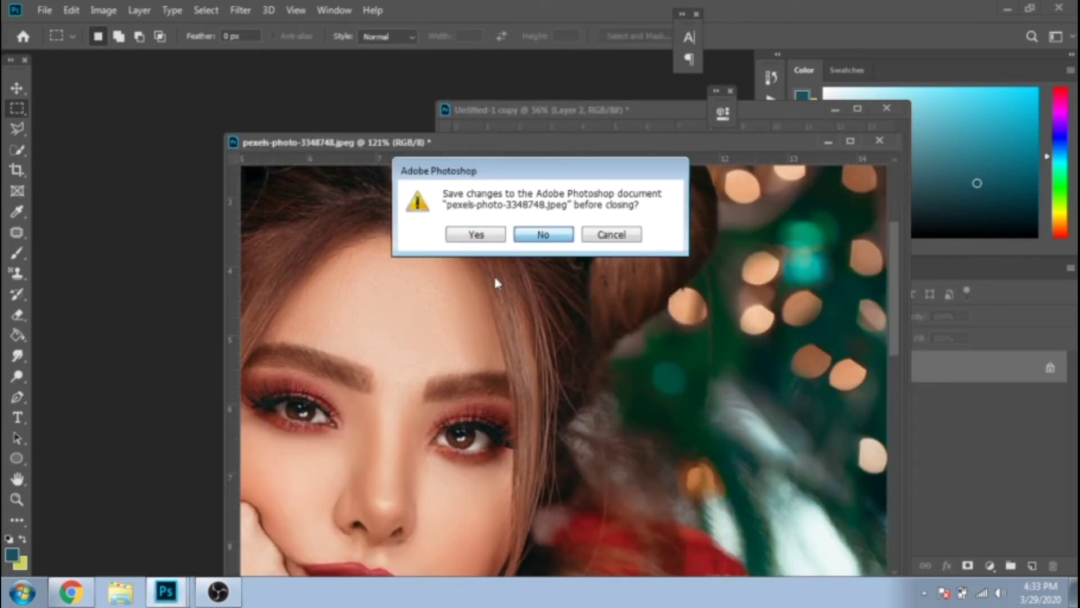
Step: Copy the portrait from pexels-photo-2811089.jpeg into the duplicated template and close the source photo
left_click(106, 500)
key("v")
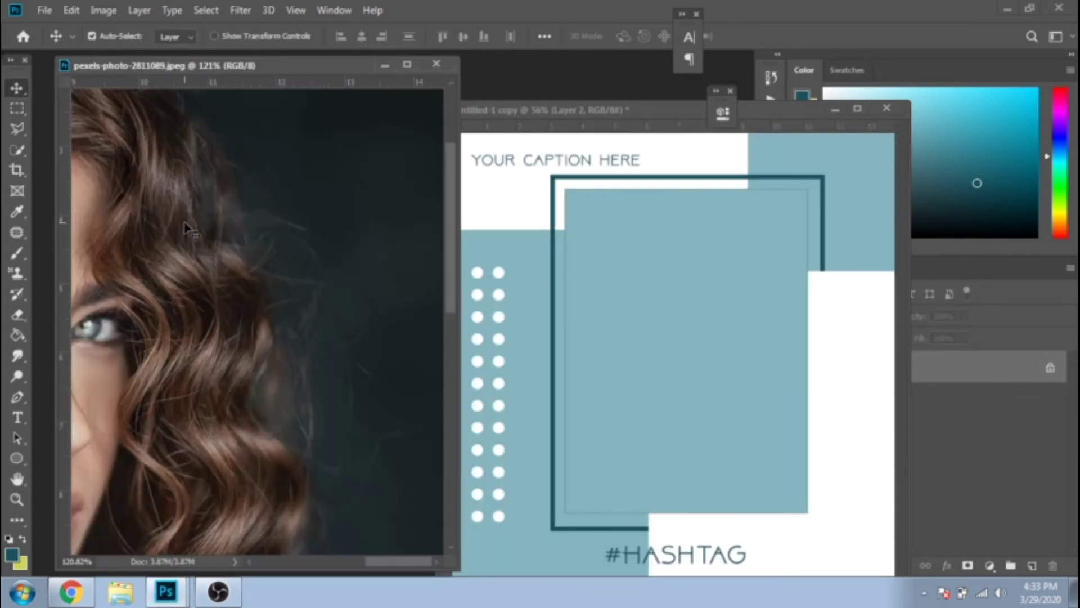
left_click_drag(193, 232, 731, 324)
left_click(436, 64)
left_click_drag(511, 113, 152, 92)
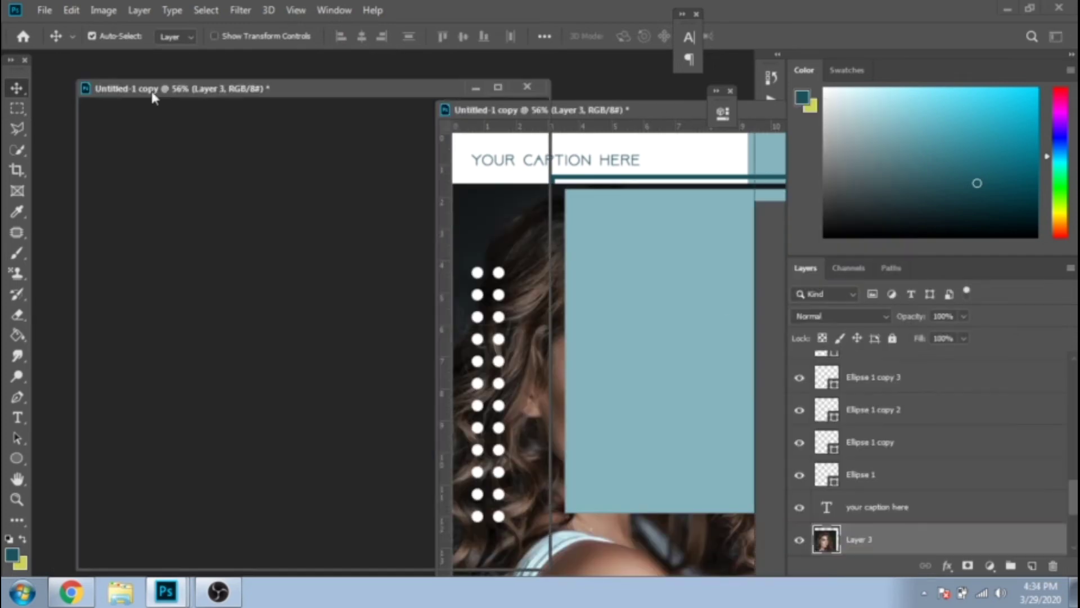
Step: Place the portrait layer above Rectangle 1 copy and clip it to that rectangle with a clipping mask
left_click_drag(856, 540, 857, 363)
scroll(861, 442, "up", 2)
left_click_drag(861, 442, 857, 368)
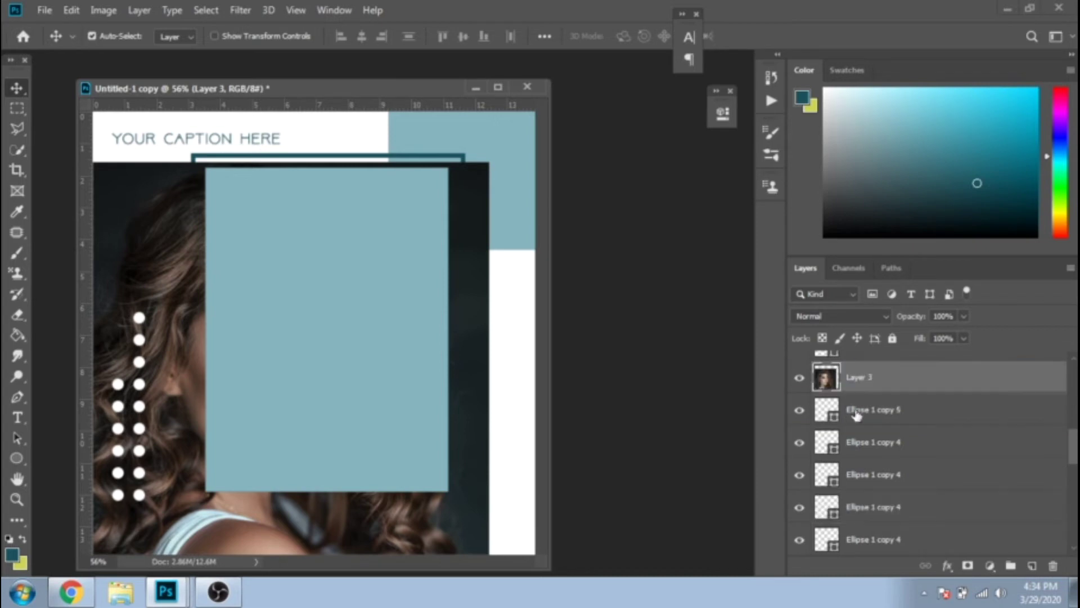
scroll(855, 416, "up", 2)
left_click_drag(864, 520, 863, 365)
scroll(866, 418, "up", 2)
right_click(875, 369)
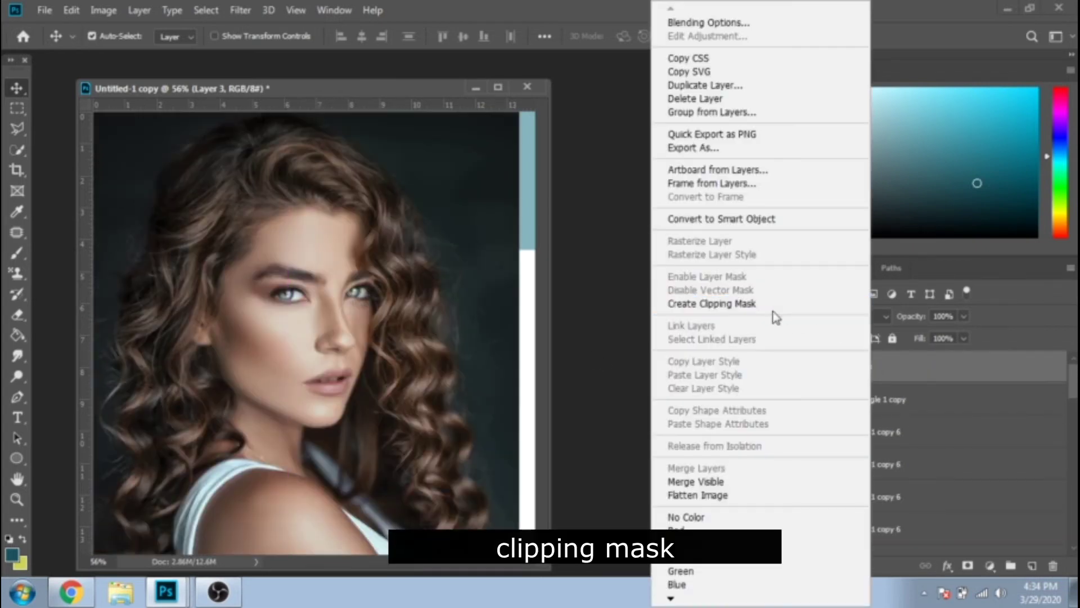
left_click(771, 316)
Step: Scale the clipped portrait to 70% and position it so the face and shoulder fill the rectangle
key("ctrl+t")
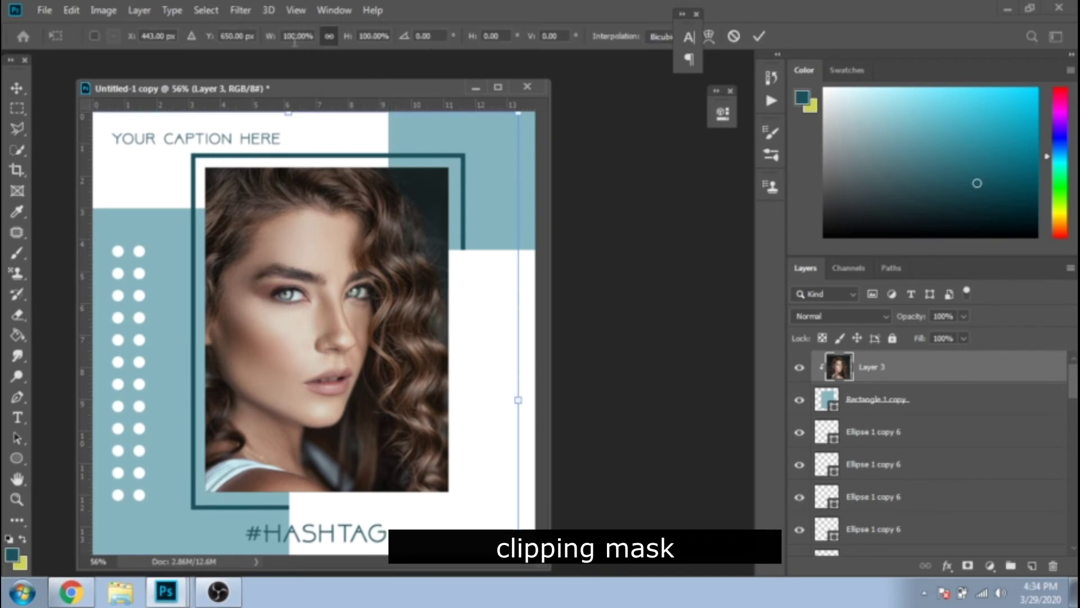
left_click_drag(295, 40, 274, 43)
type("70")
left_click_drag(345, 334, 374, 273)
key("Return")
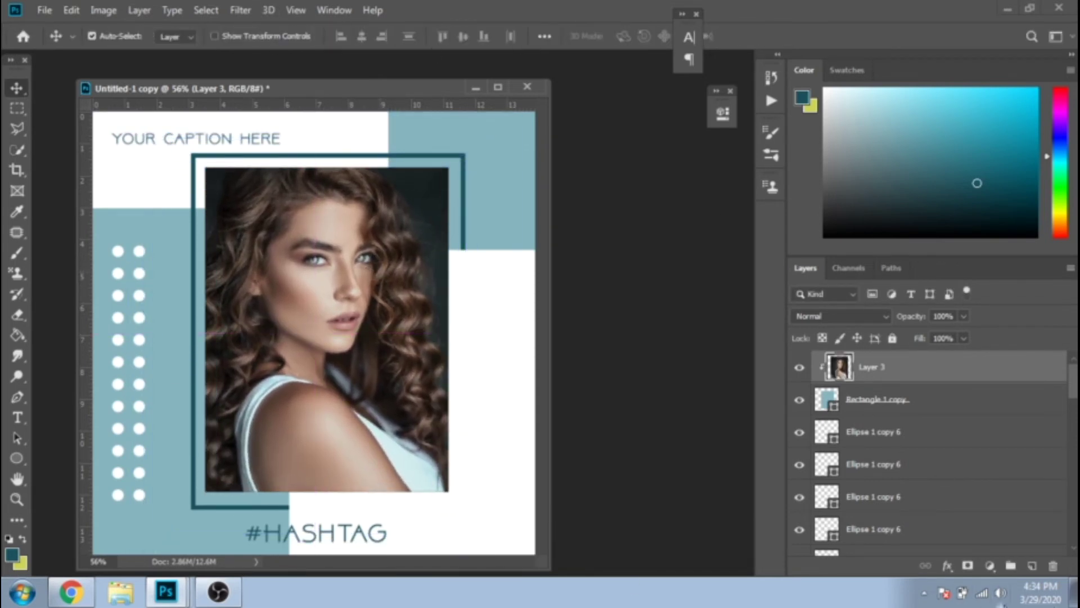
Step: Move the hashtag text onto the white area directly below the portrait's lower-right part
left_click_drag(543, 560, 570, 554)
left_click_drag(380, 532, 430, 512)
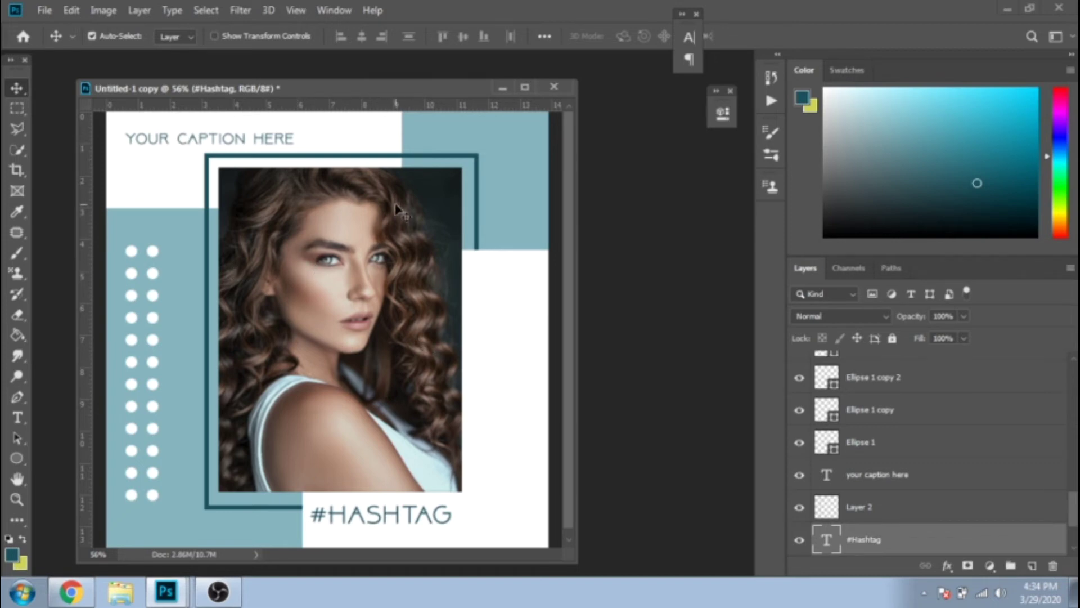
left_click_drag(397, 513, 398, 509)
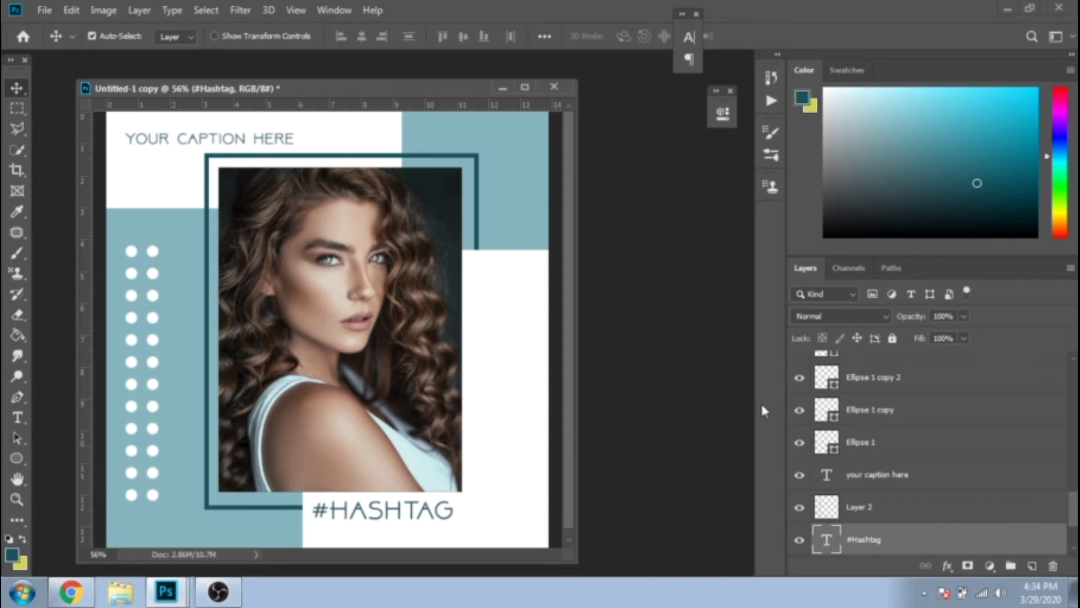
left_click(140, 258)
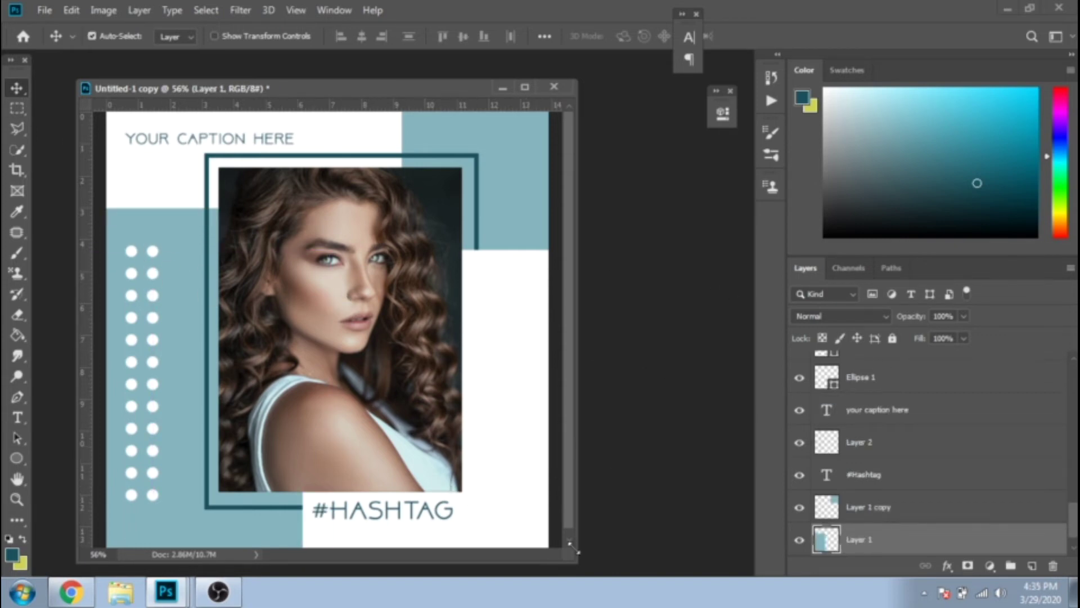
left_click_drag(574, 547, 623, 569)
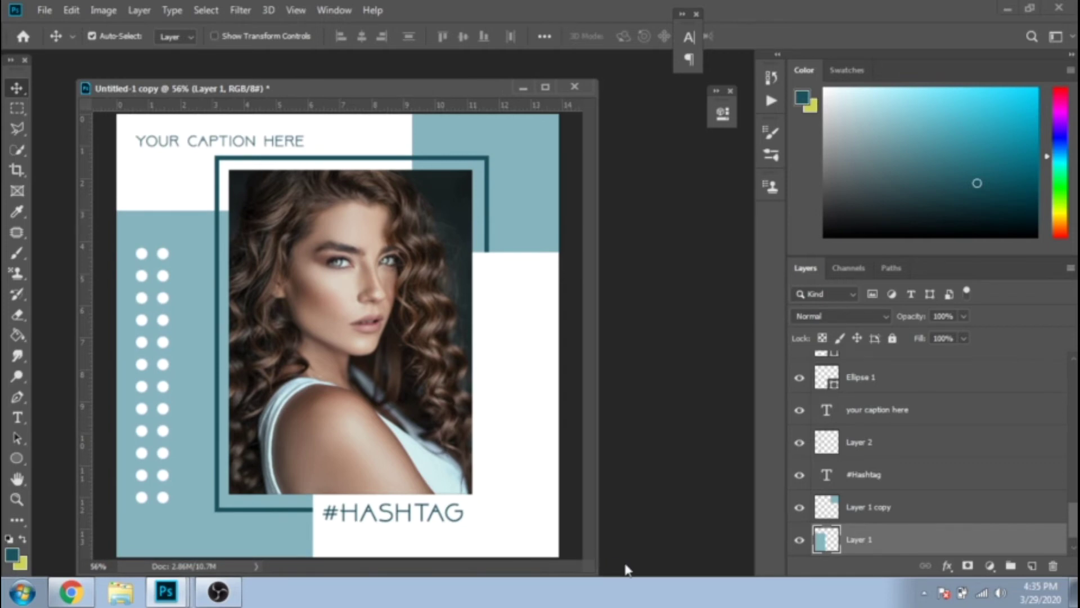
Step: Duplicate the finished curly-hair portrait template as a new document for the third variation
right_click(169, 96)
left_click(204, 99)
left_click(669, 176)
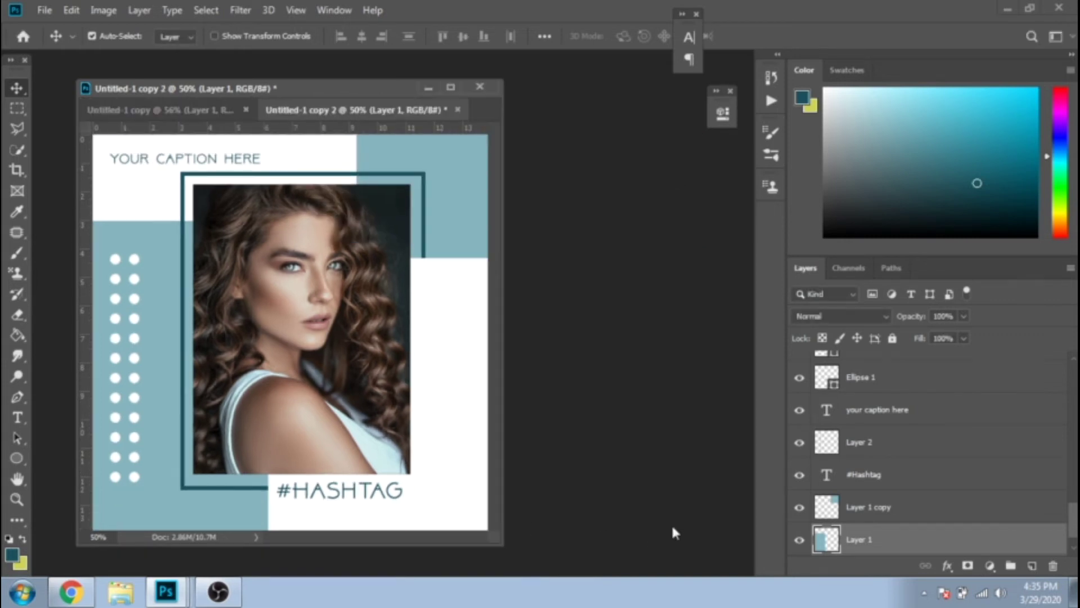
Step: Delete the upper-right blue block and the dark teal frame layer from the duplicated template
scroll(892, 474, "down", 1)
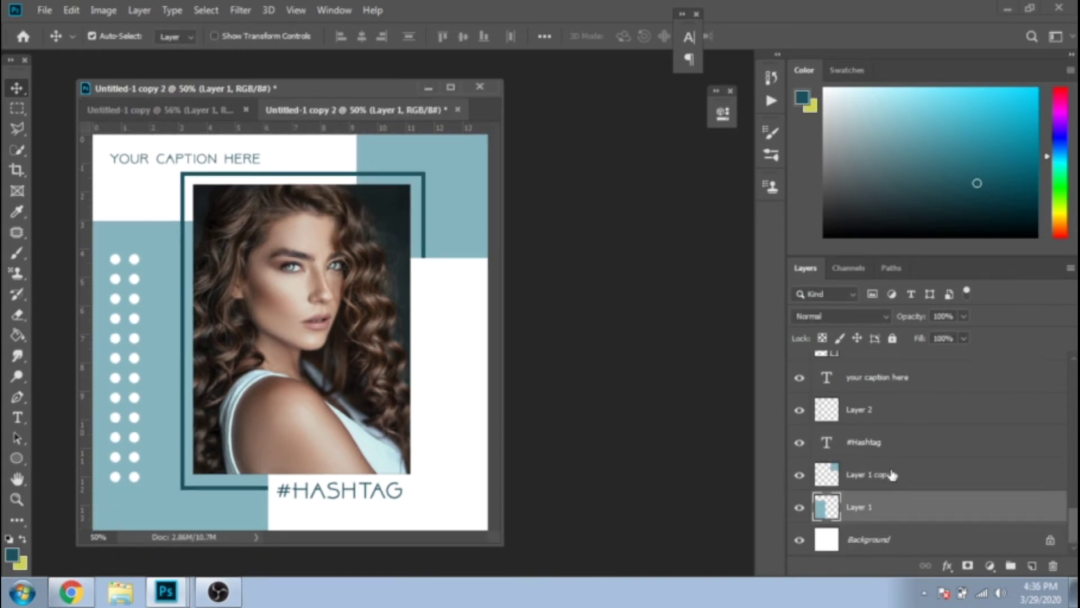
left_click(892, 475)
key("Delete")
left_click(883, 474)
left_click(873, 445)
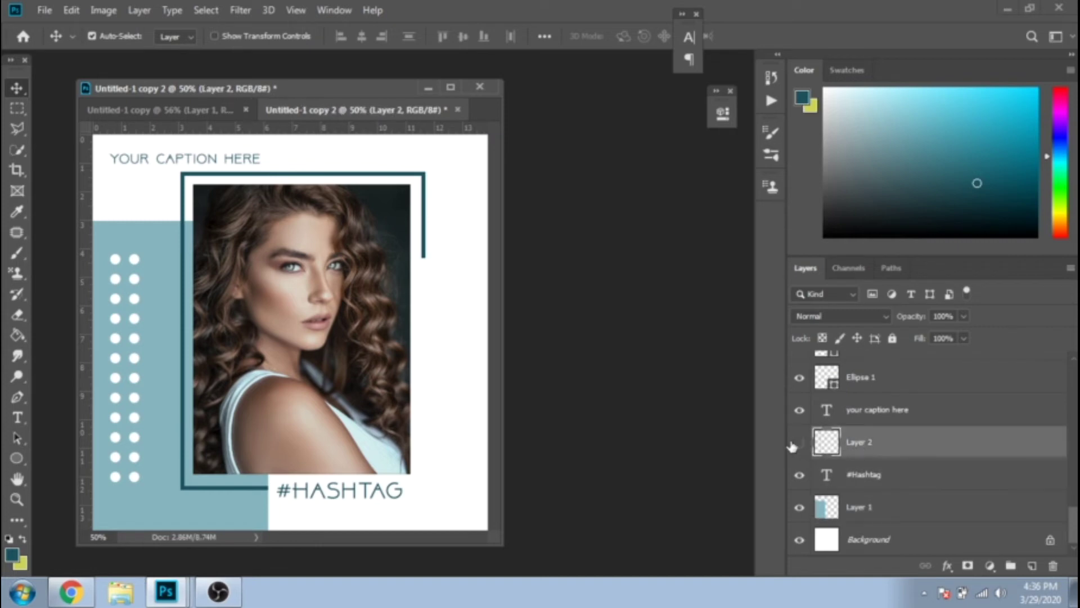
key("Delete")
scroll(872, 450, "up", 10)
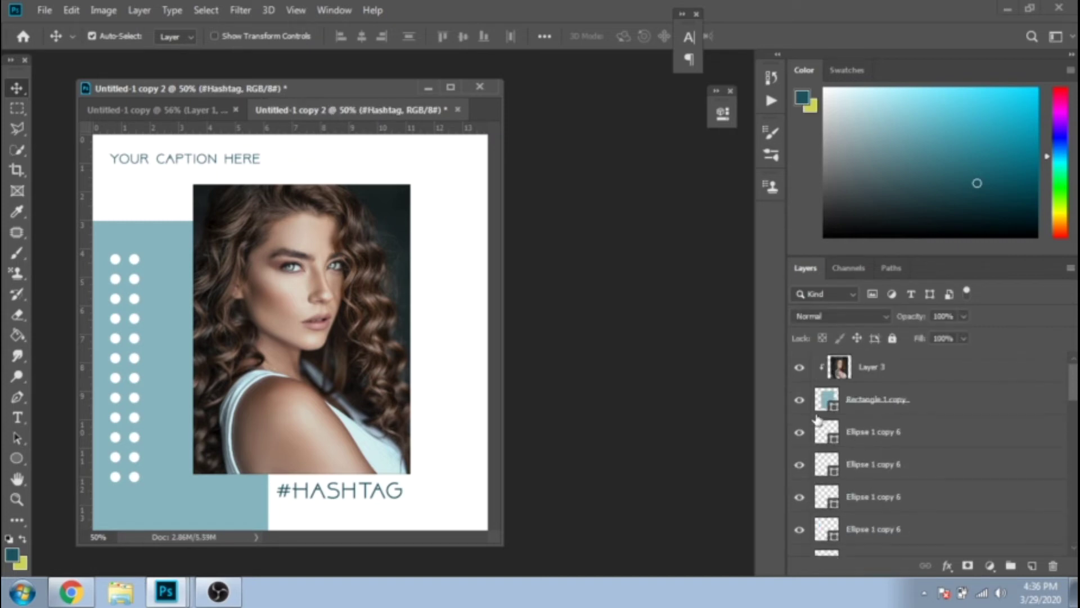
Step: Stretch the remaining blue block across the full canvas width and lower it so only the lower part of the canvas is covered
left_click(821, 401)
left_click(17, 459)
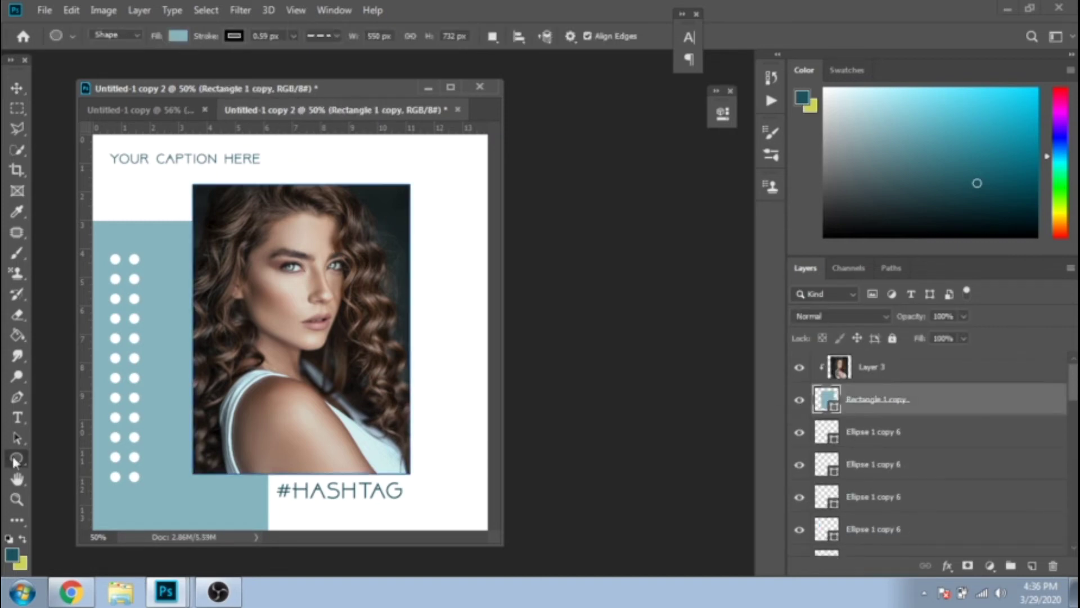
left_click(897, 432)
scroll(877, 448, "down", 4)
left_click(16, 88)
left_click(172, 261)
key("ctrl+t")
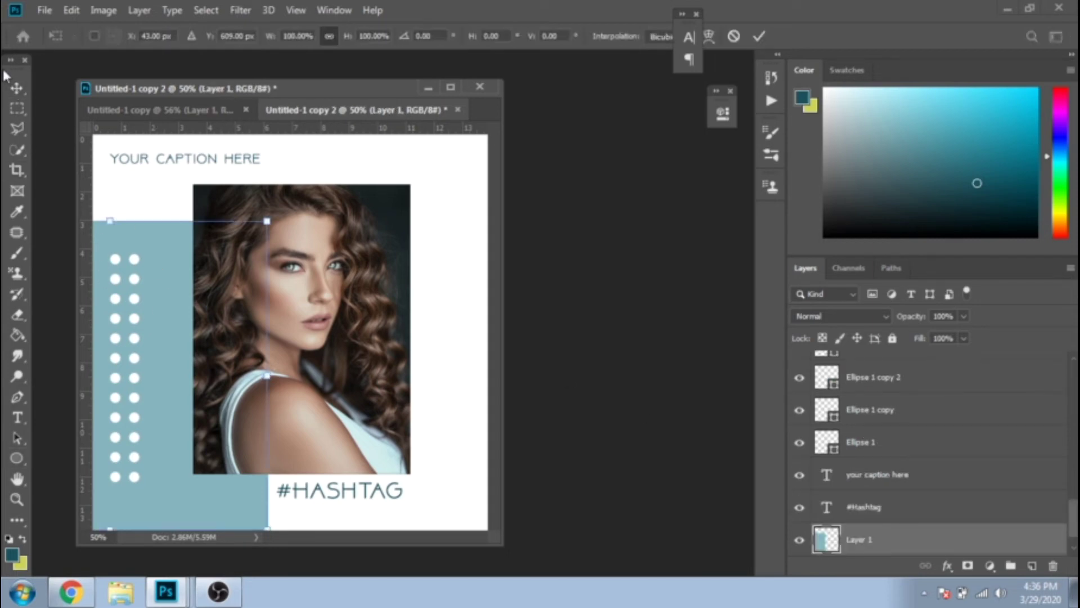
left_click_drag(262, 373, 389, 443)
left_click_drag(479, 274, 498, 262)
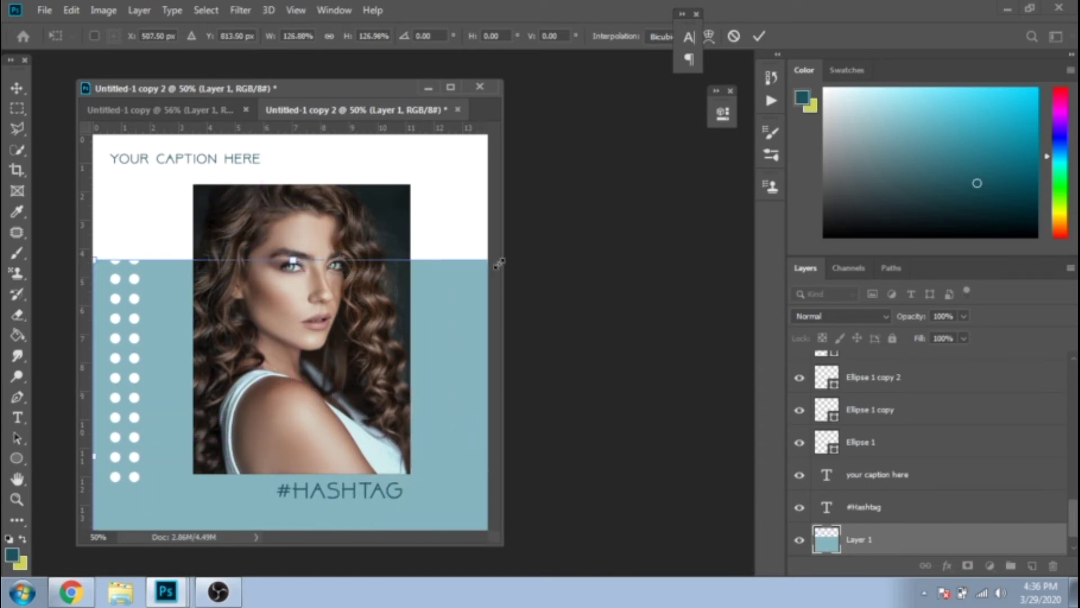
left_click_drag(465, 322, 462, 419)
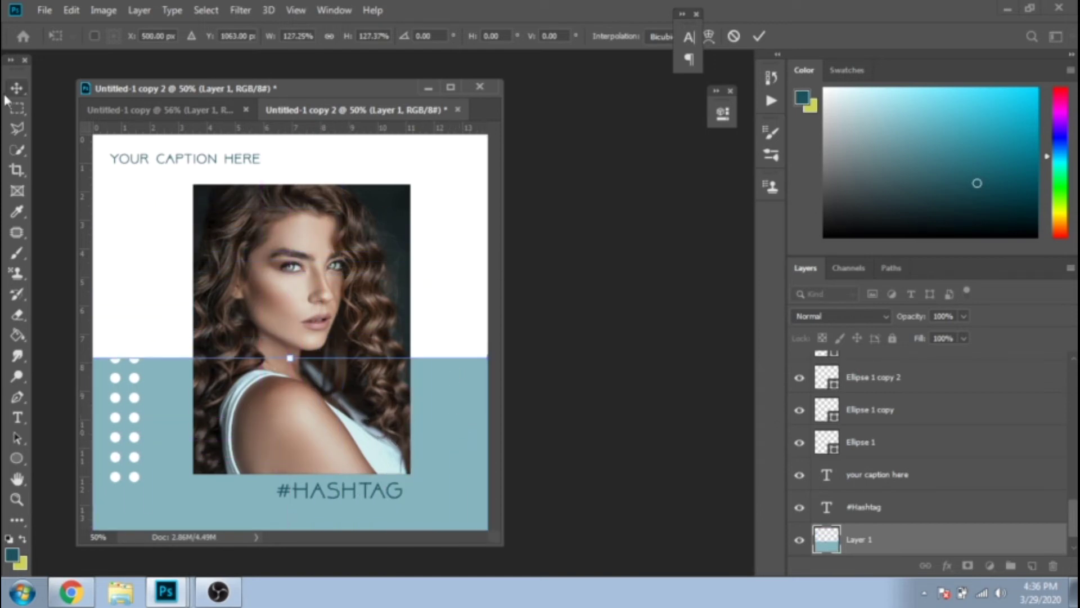
key("Return")
Step: Delete the portrait layer clipped to Rectangle 1 copy
scroll(877, 428, "up", 5)
left_click(887, 374)
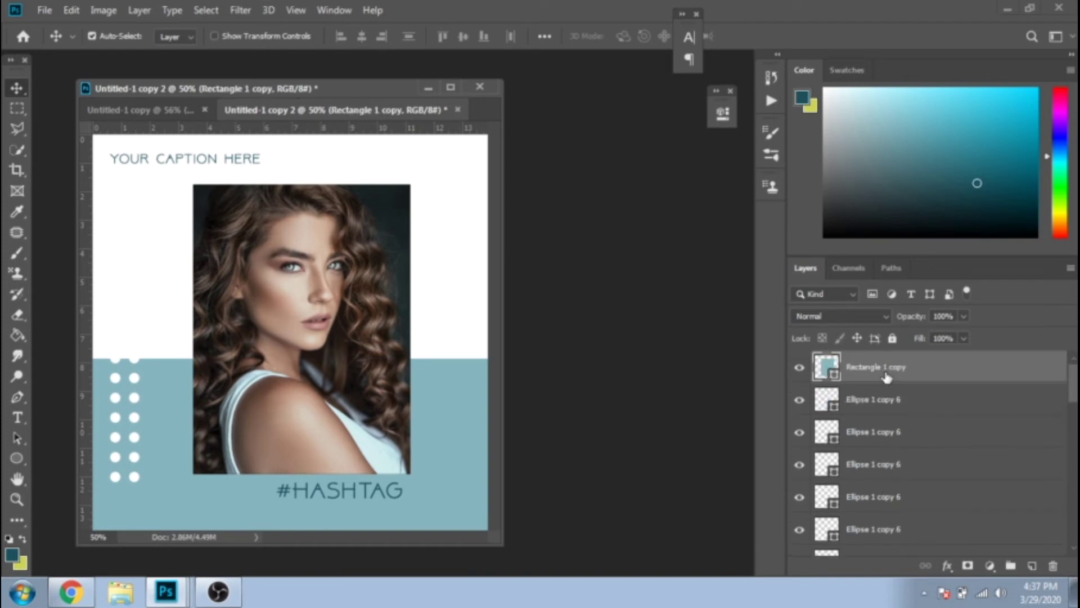
key("Delete")
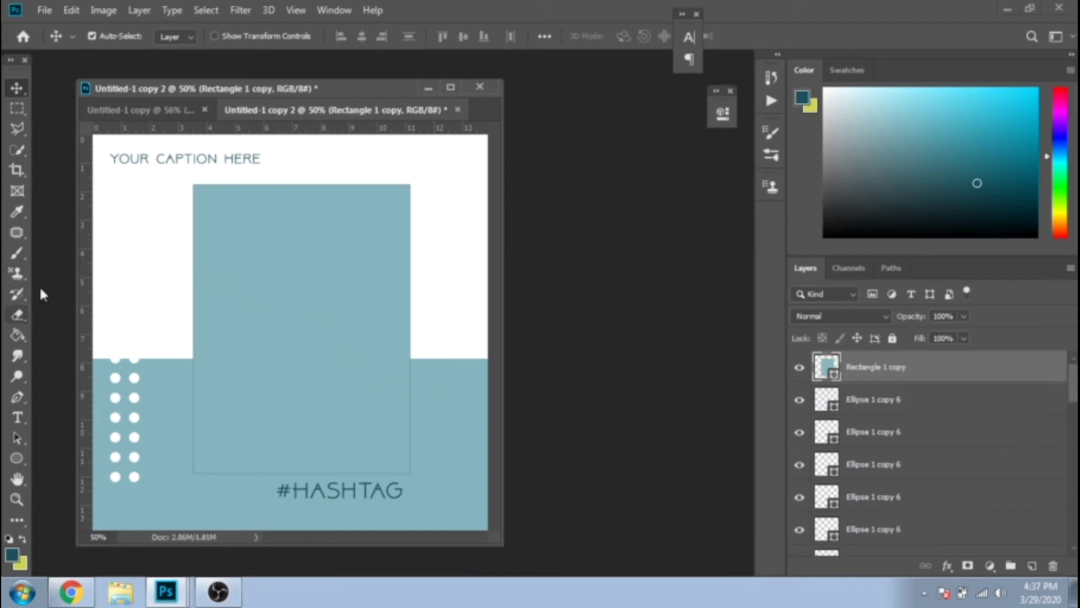
Step: Shift the central rectangle left and slightly down, and move the hashtag text to the canvas's upper-right corner
left_click_drag(267, 274, 250, 278)
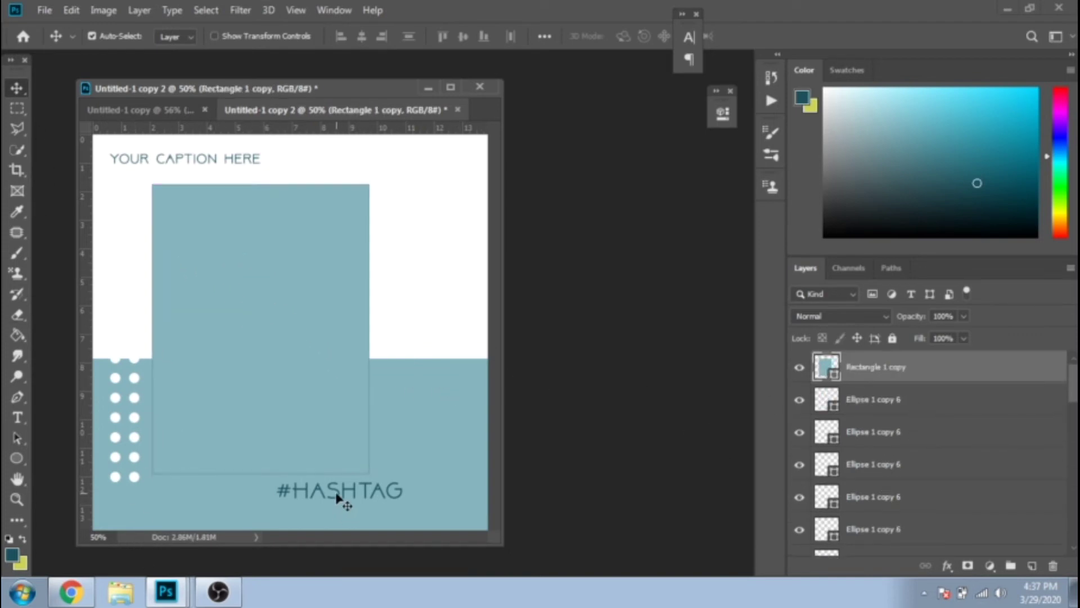
left_click_drag(337, 498, 401, 169)
left_click_drag(270, 317, 270, 332)
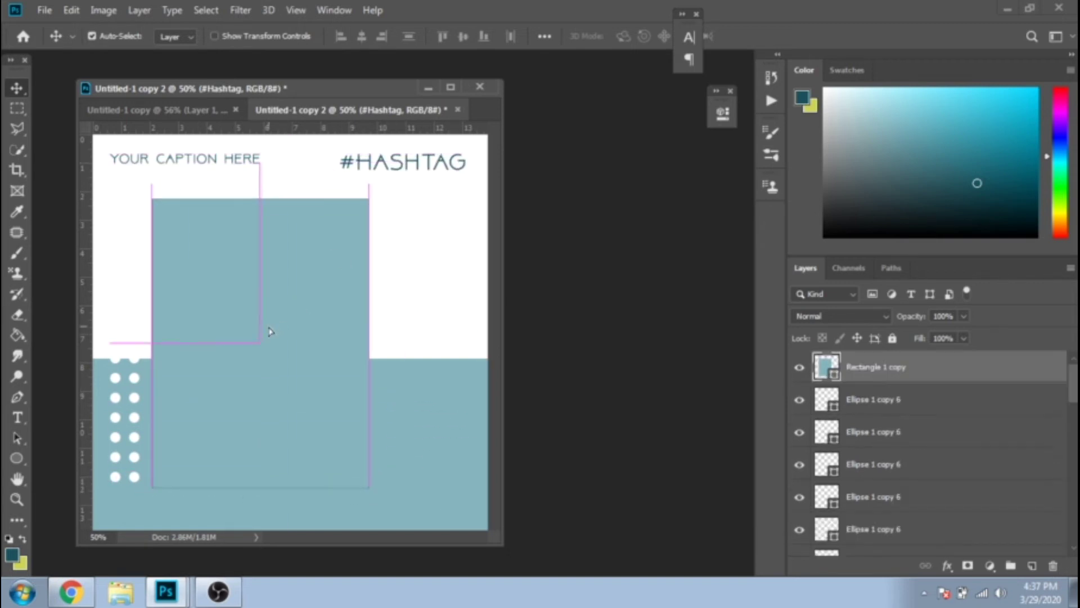
left_click_drag(270, 332, 270, 326)
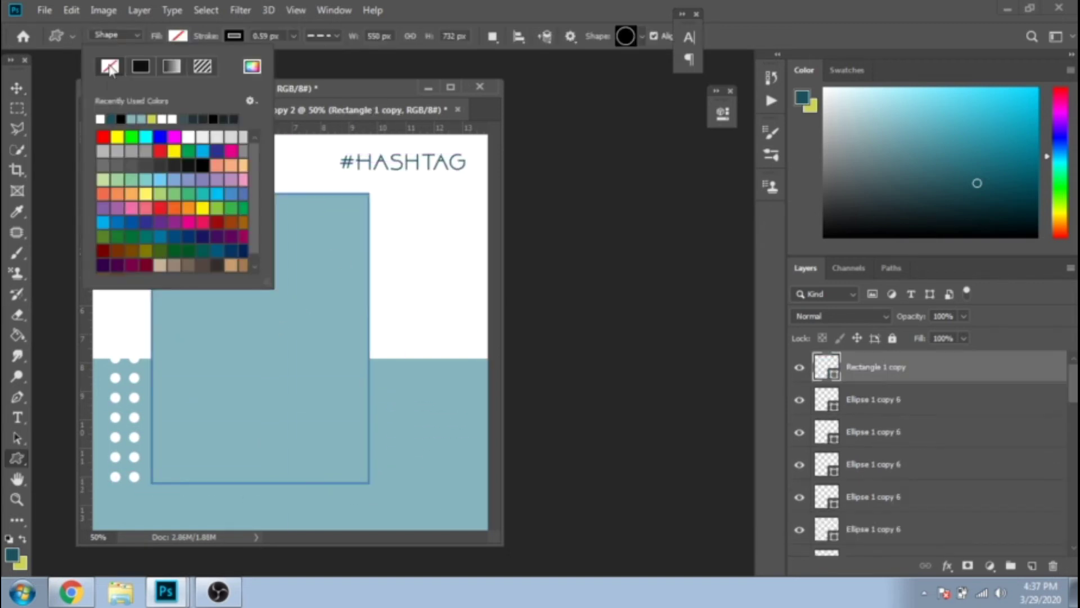
Step: Set the rectangle's fill to none and back to light blue
left_click(109, 67)
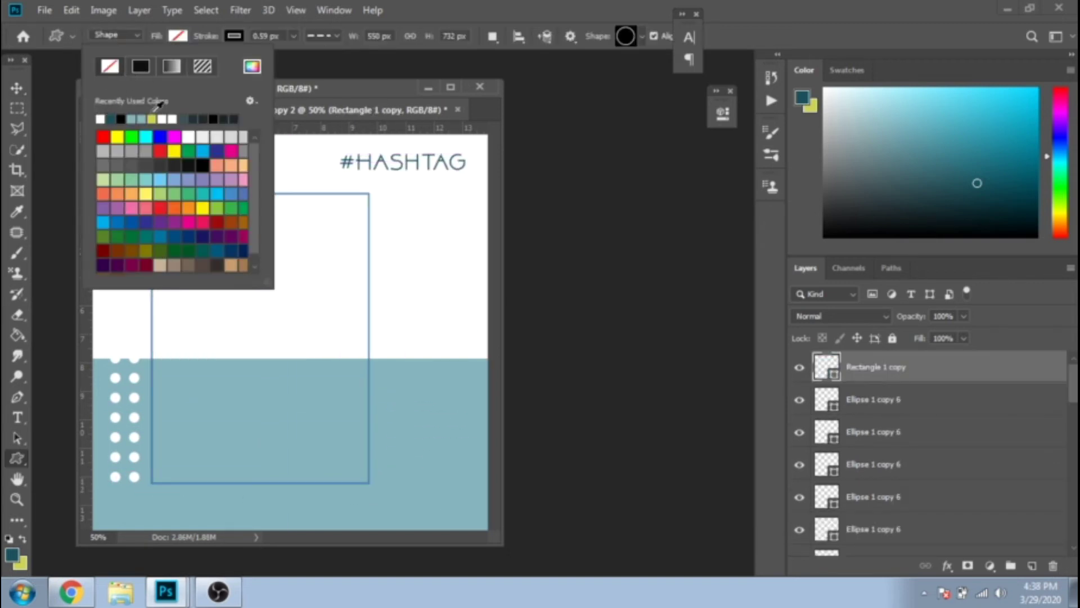
left_click(141, 118)
key("v")
Step: Open the photo of the woman with the red flower crown and copy it into the template above the rectangle
left_click(151, 599)
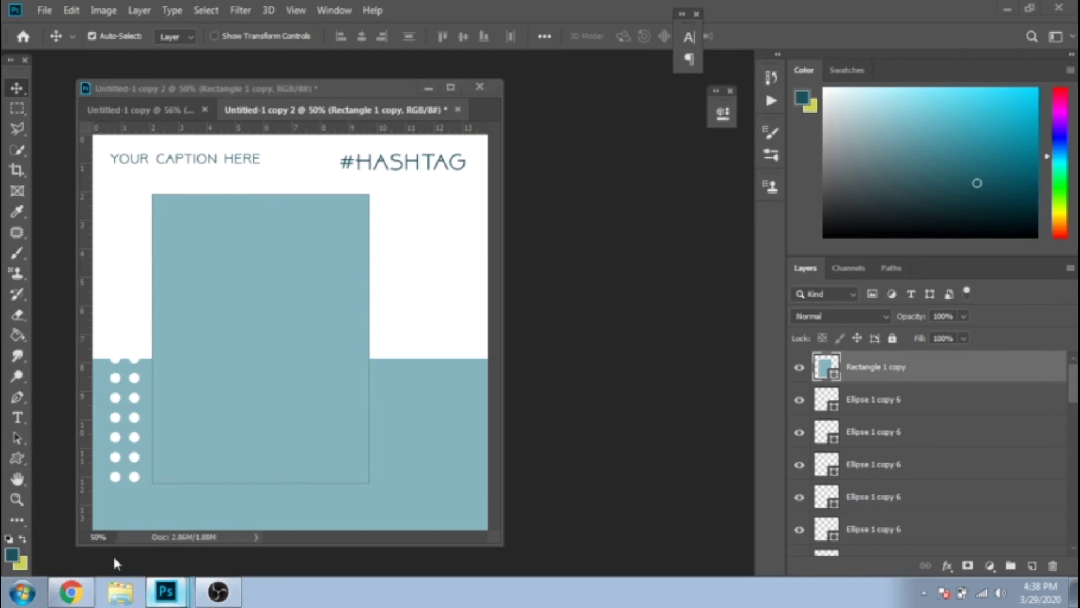
left_click(106, 525)
left_click_drag(278, 299, 337, 321)
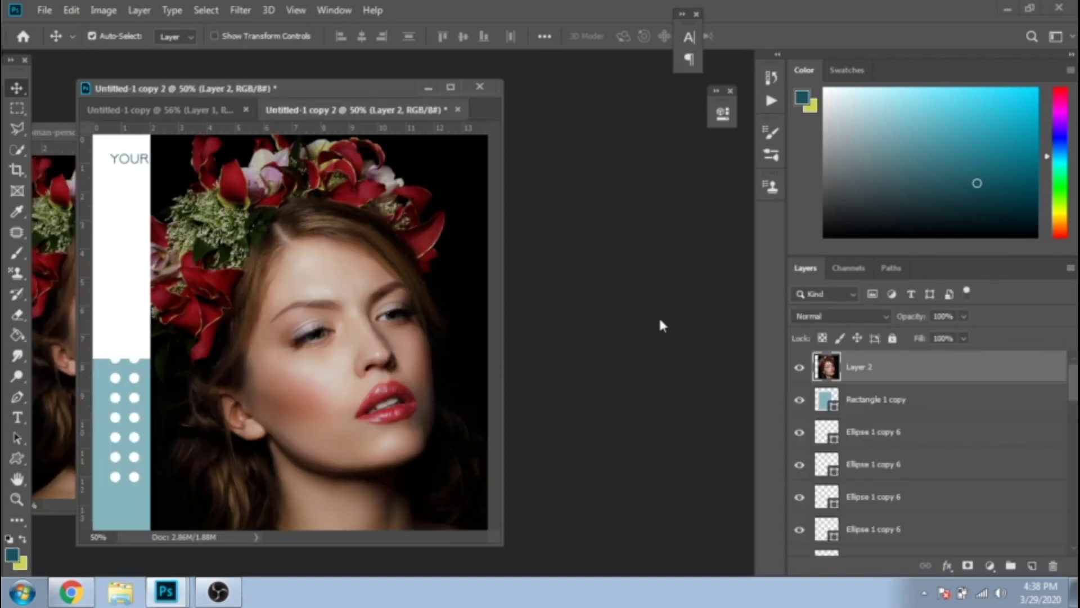
Step: Clip the flower-crown portrait to Rectangle 1 copy with a clipping mask and move it so the face sits inside
right_click(869, 368)
left_click(710, 304)
left_click_drag(270, 338, 225, 322)
Step: Scale the clipped portrait to 70% and reposition it to show the flowers, face and shoulders within the rectangle
key("ctrl+t")
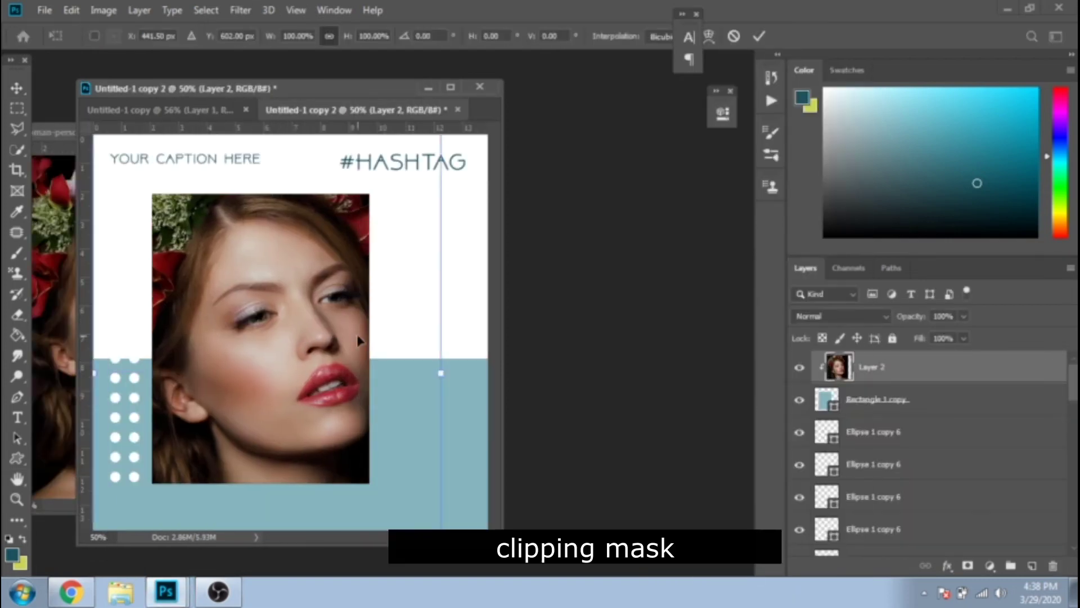
type("70")
key("Return")
left_click_drag(283, 315, 275, 280)
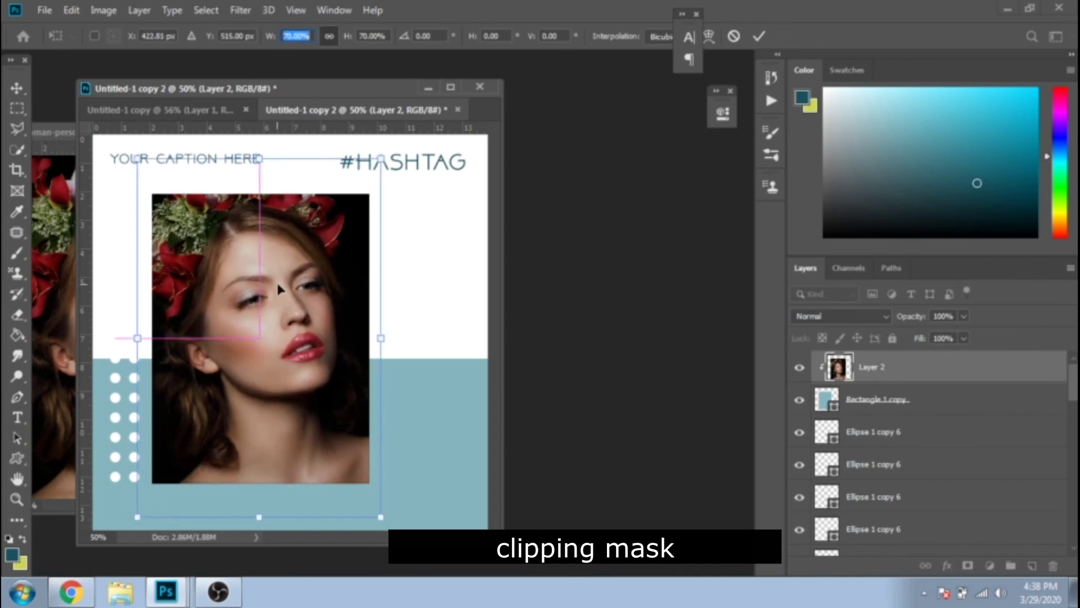
key("Return")
Step: Draw an unfilled white-outlined ellipse about 158 by 148 px, partly below the canvas's bottom edge under the portrait
key("u")
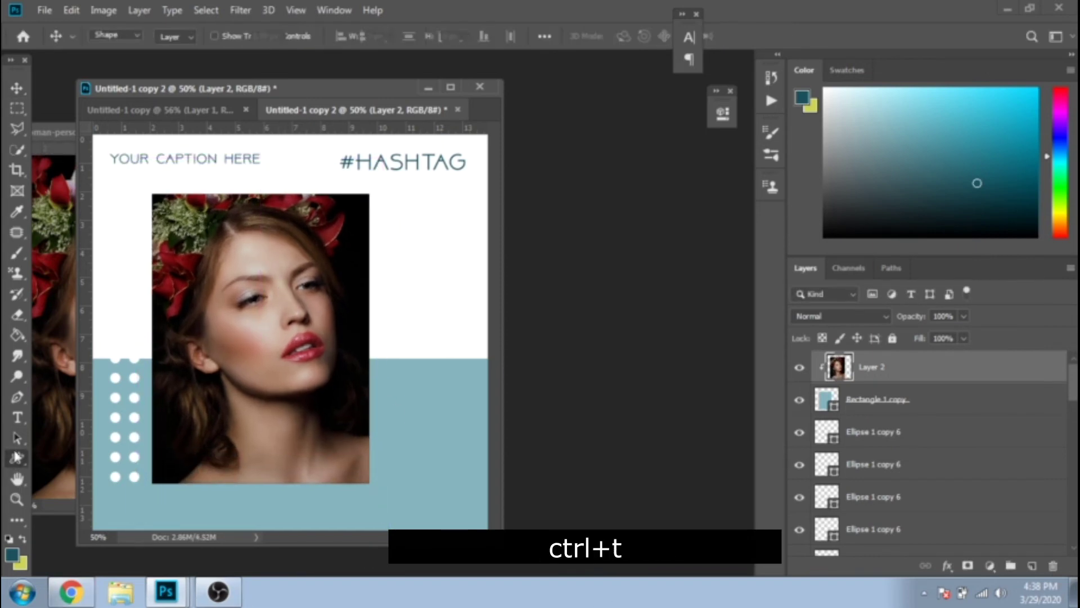
left_click(638, 35)
right_click(16, 458)
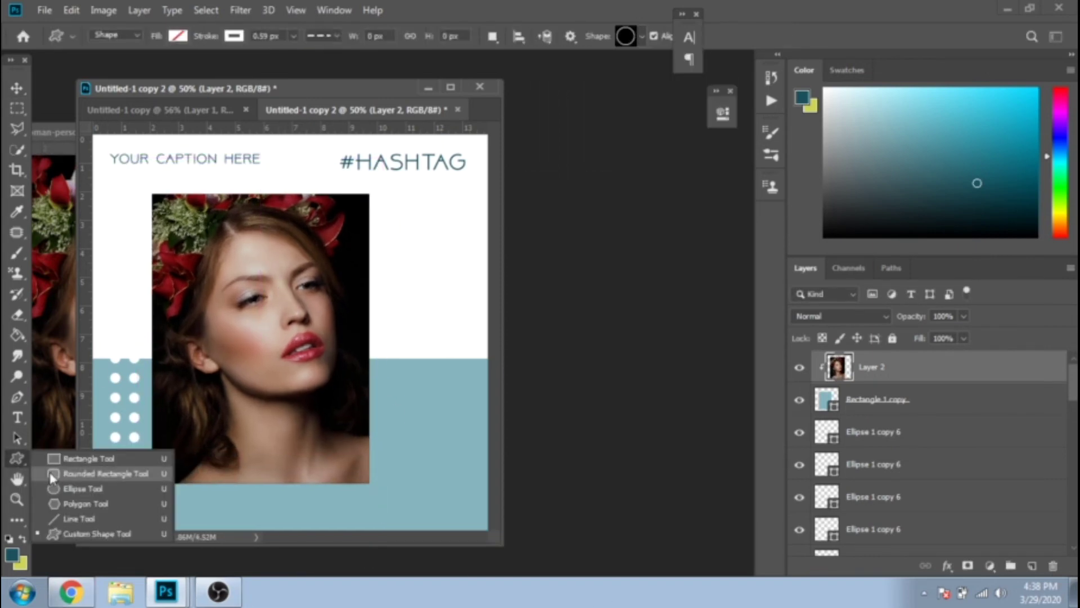
left_click(79, 485)
left_click_drag(122, 498, 184, 555)
Step: Give the ellipse a solid 20 px stroke and duplicate it into a row of three half-visible rings along the bottom edge
left_click_drag(293, 54, 324, 54)
left_click(332, 36)
left_click(317, 86)
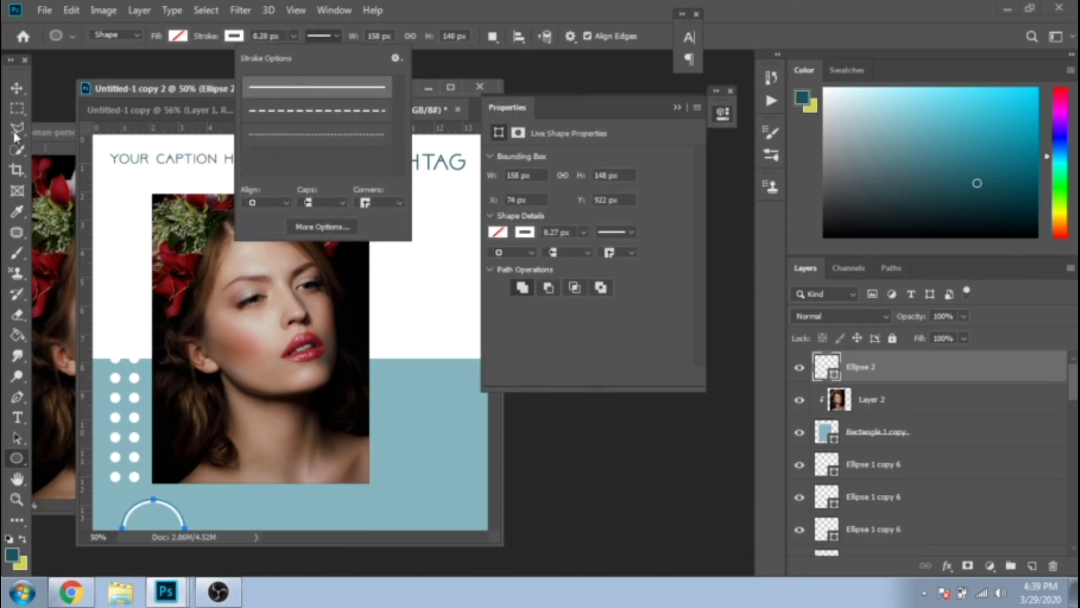
left_click_drag(264, 36, 251, 36)
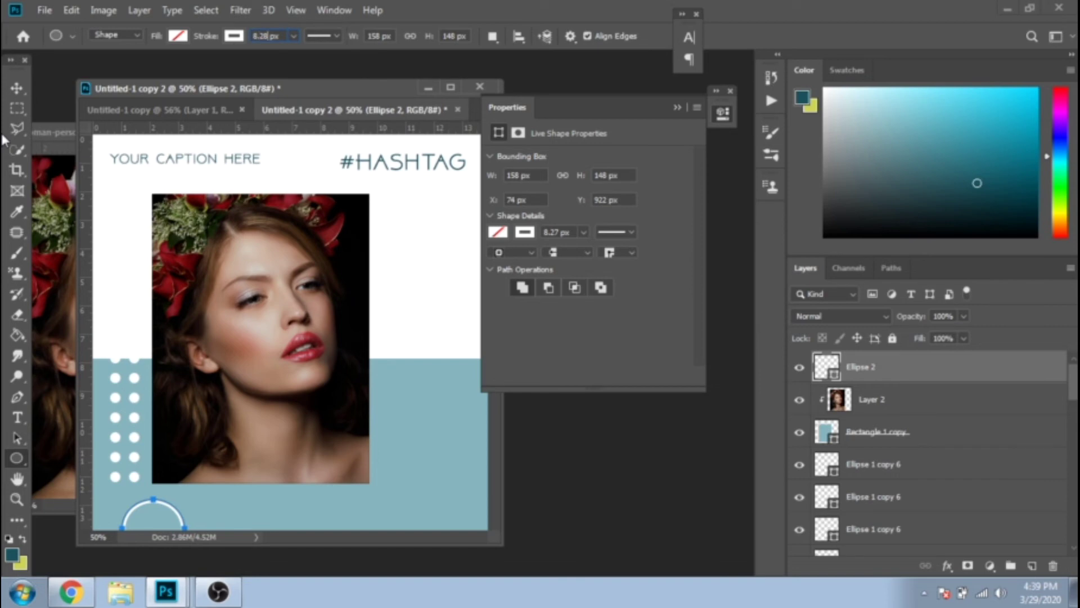
key("v")
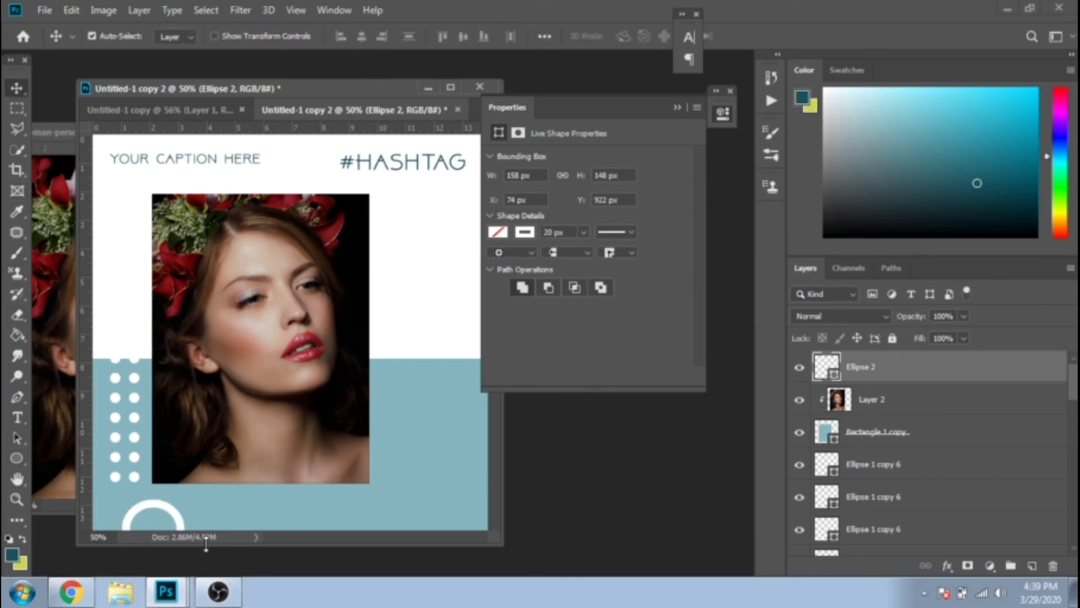
left_click_drag(176, 523, 296, 514)
key("ctrl+j")
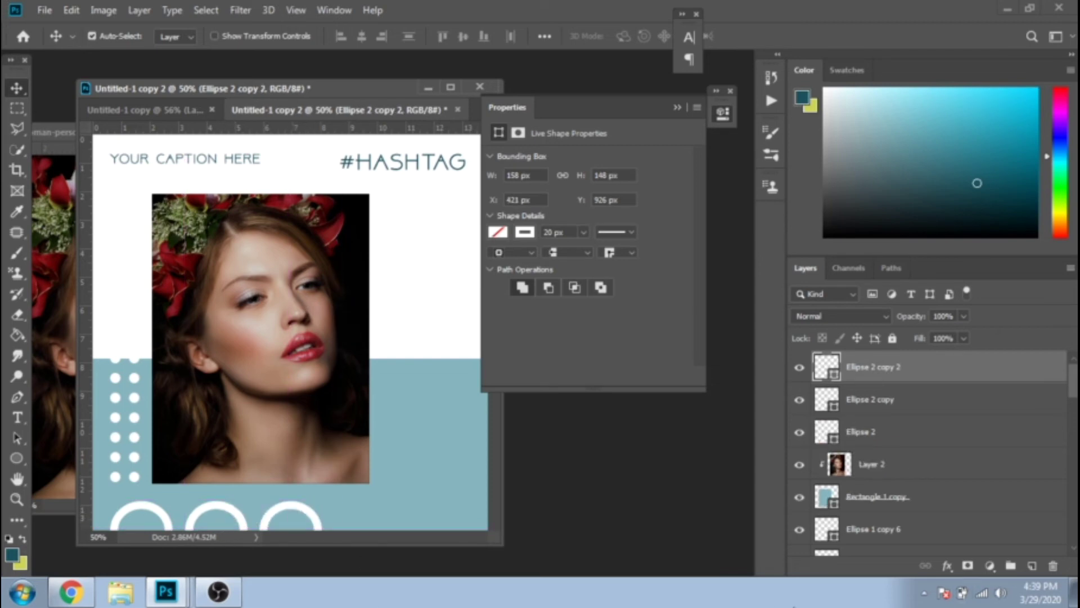
Step: Select a thin horizontal strip in the blue block, reaching the canvas's right edge, and add a new layer for it
key("m")
left_click_drag(413, 417, 518, 424)
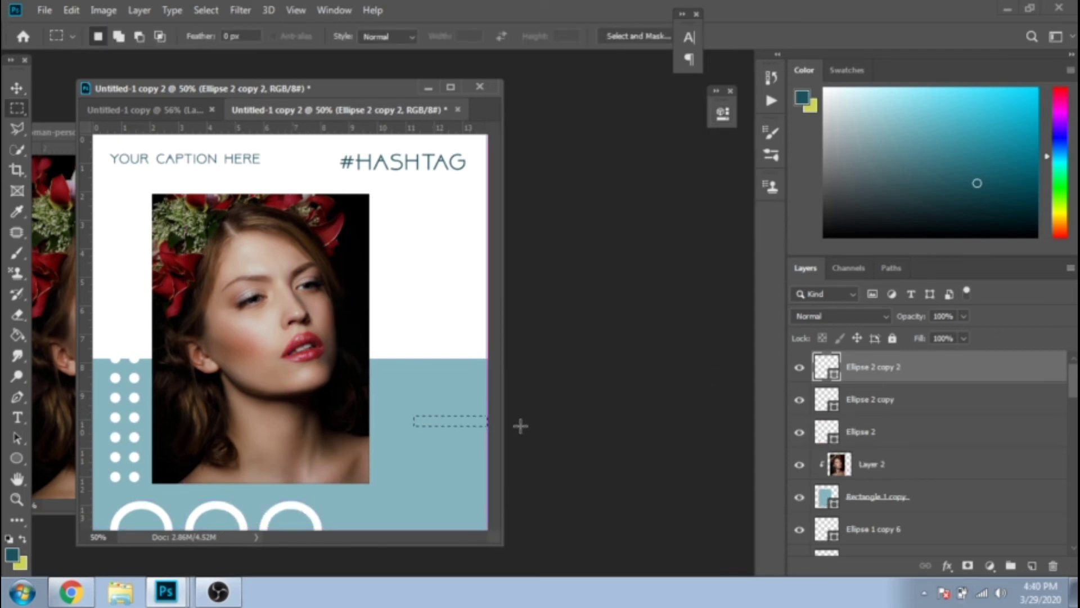
left_click(17, 334)
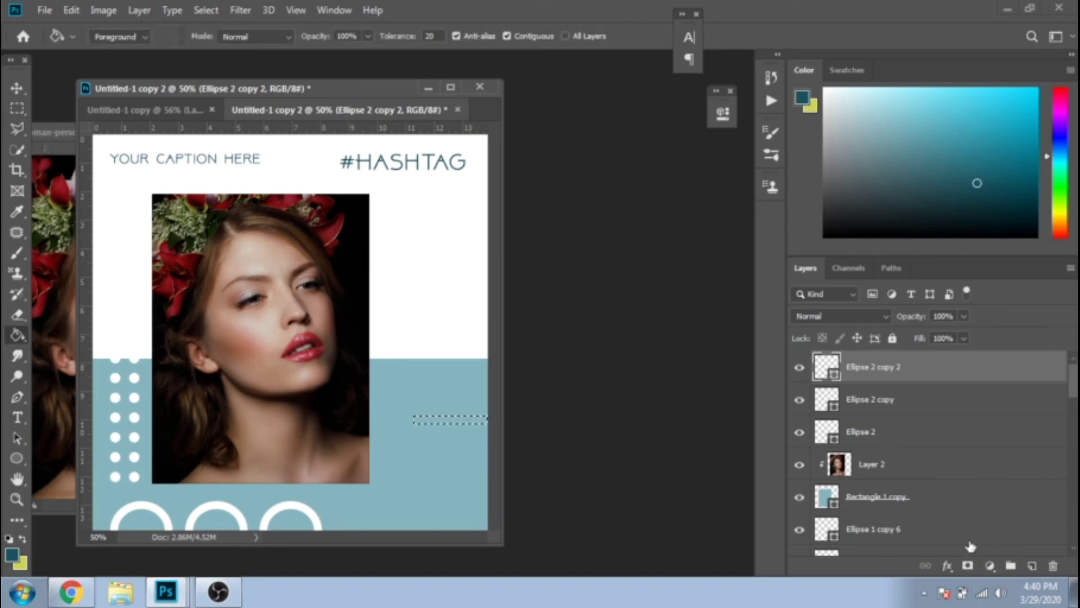
left_click(1029, 566)
Step: Set the foreground colour to white, fill the selected strip with it and deselect
left_click(13, 555)
mouse_move(774, 335)
left_mouse_down()
mouse_move(688, 279)
mouse_move(657, 284)
left_mouse_up()
key("Return")
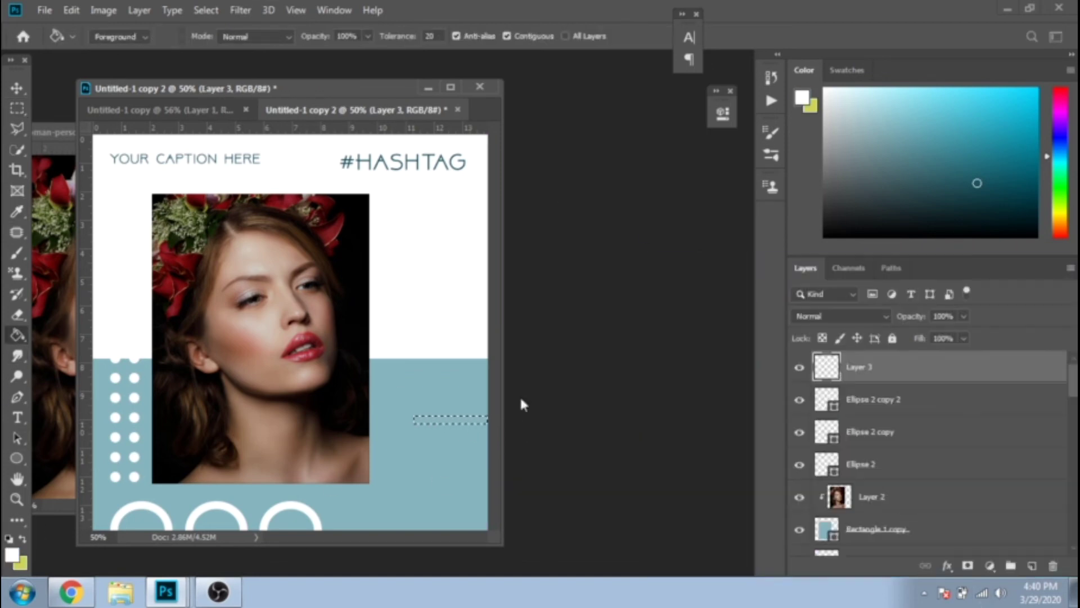
left_click(451, 419)
left_click(17, 108)
right_click(429, 433)
left_click(453, 139)
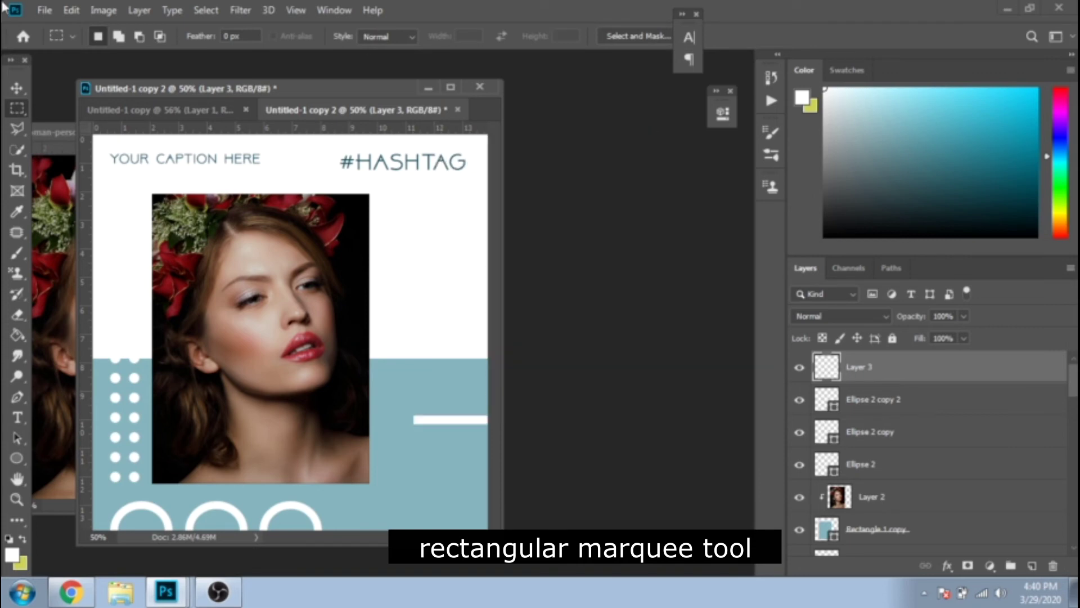
Step: Duplicate the white bar twice and stack the copies evenly below it to make three parallel bars
key("ctrl+j")
key("v")
left_click_drag(466, 421, 466, 437)
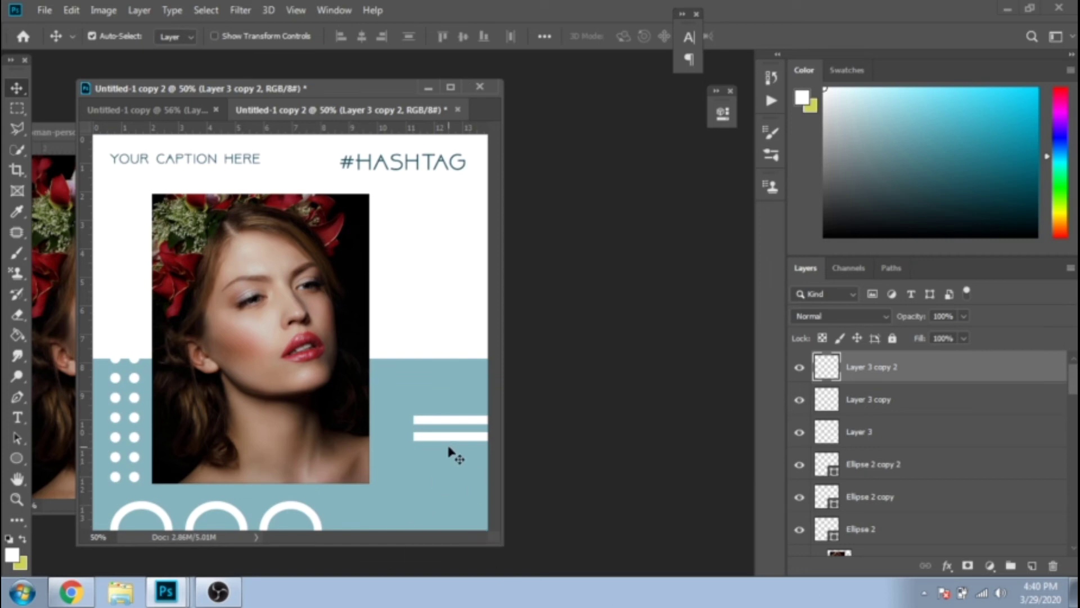
left_click_drag(450, 436, 450, 452)
Step: Select the portrait layer together with its rectangle and nudge both slightly left
scroll(920, 473, "down", 1)
left_click(862, 463)
left_click(869, 495, "ctrl")
mouse_move(301, 327)
left_mouse_down()
mouse_move(311, 327)
mouse_move(300, 327)
left_mouse_up()
Step: Place the hashtag text at 72 pt directly above the portrait and the caption beside it on the right
mouse_move(376, 167)
left_mouse_down()
mouse_move(313, 163)
mouse_move(201, 183)
mouse_move(369, 181)
left_mouse_up()
left_click(15, 418)
double_click(270, 177)
left_click(434, 37)
left_click(418, 245)
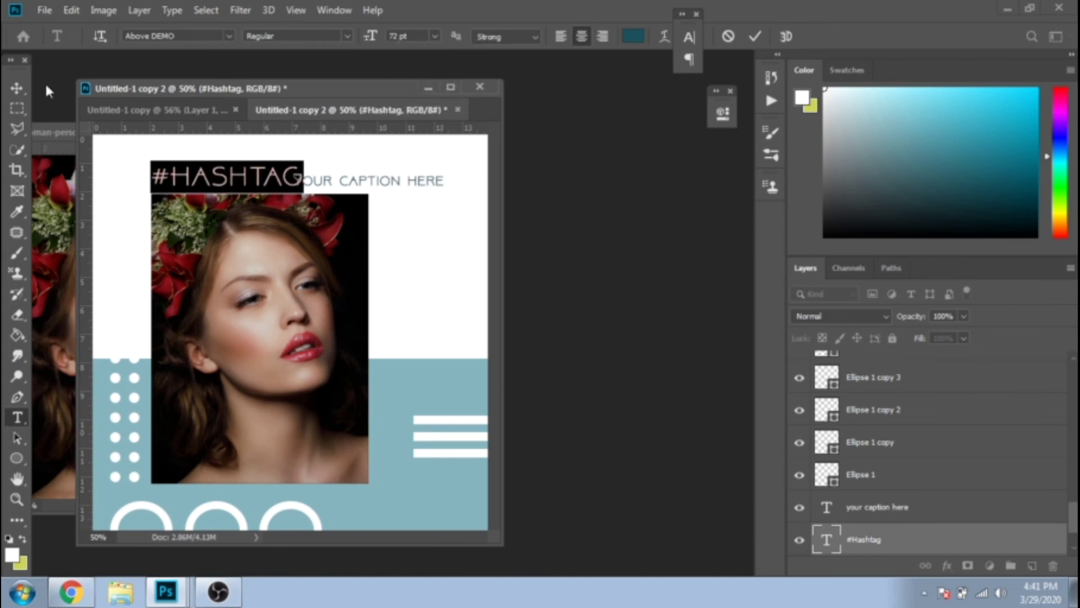
left_click(16, 88)
left_click_drag(373, 186, 401, 187)
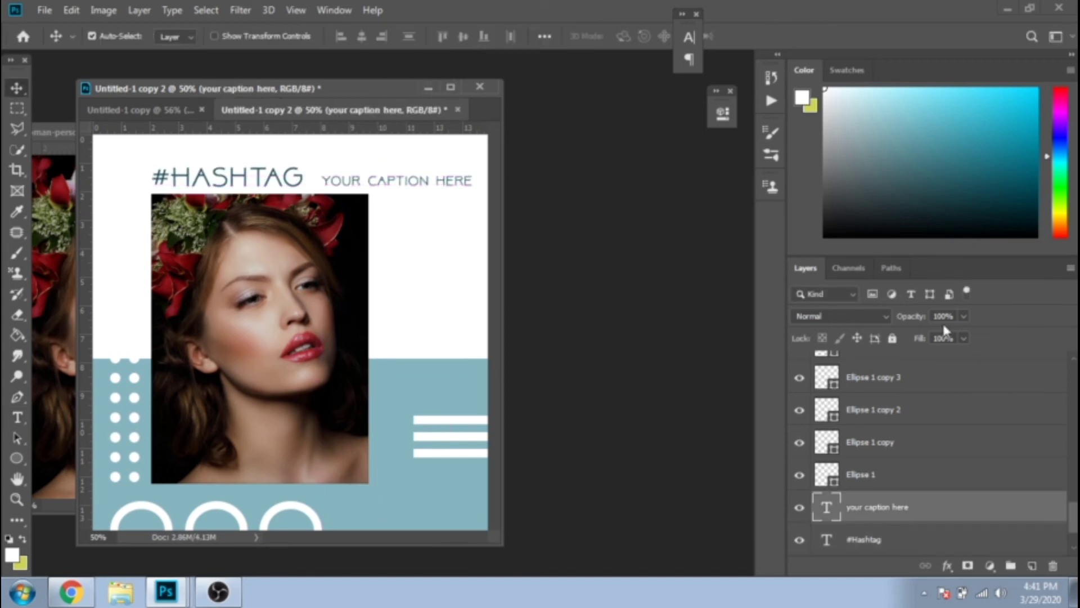
Step: On a new layer, outline a rectangular area around the portrait's upper part with a 10 px dark teal inside stroke and deselect
left_click_drag(499, 544, 558, 574)
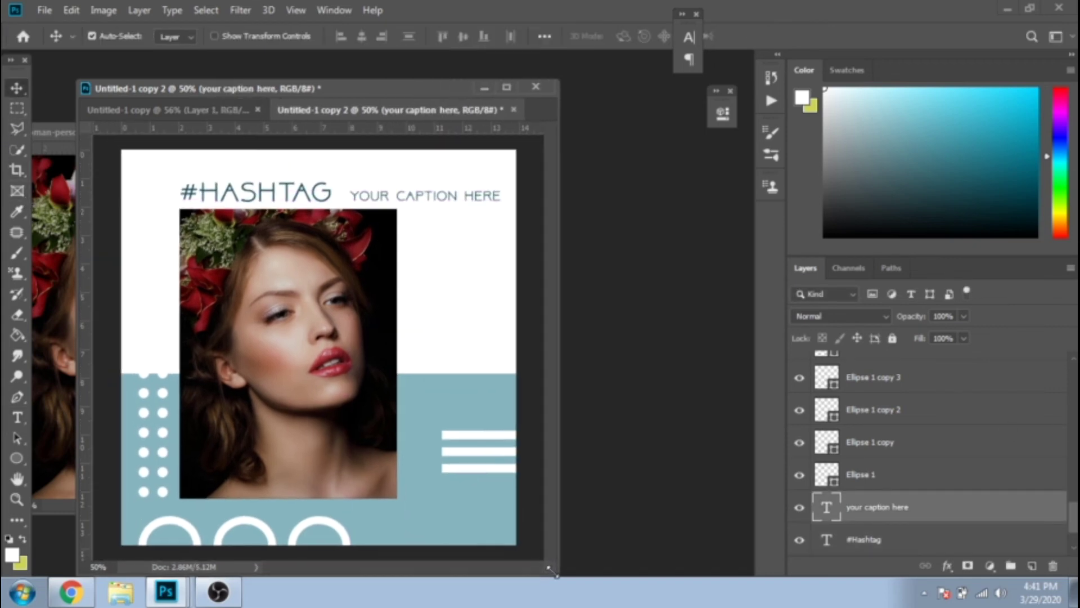
key("m")
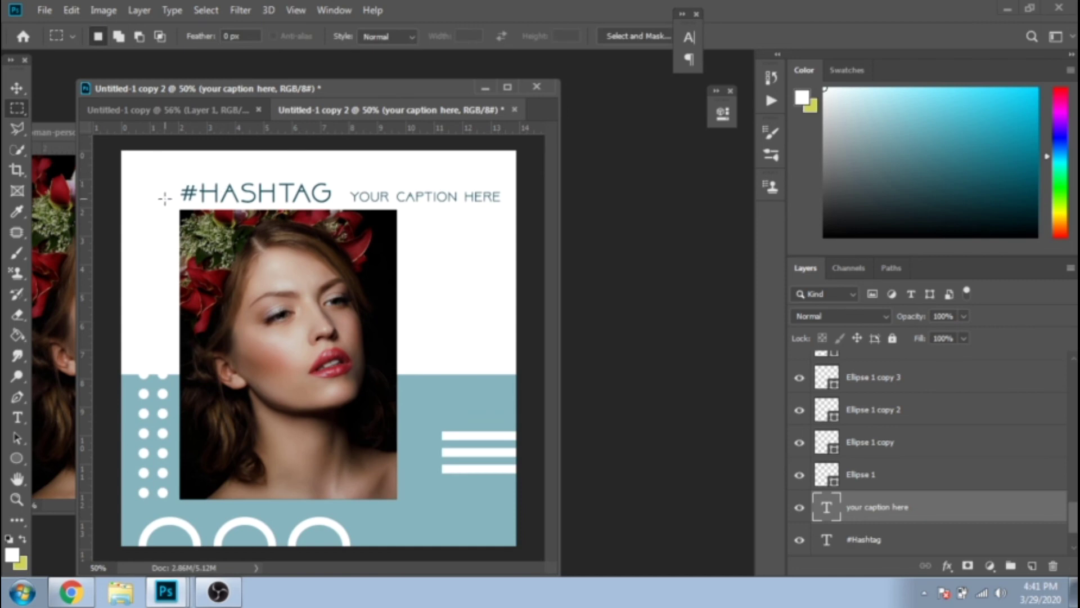
left_click_drag(164, 198, 417, 373)
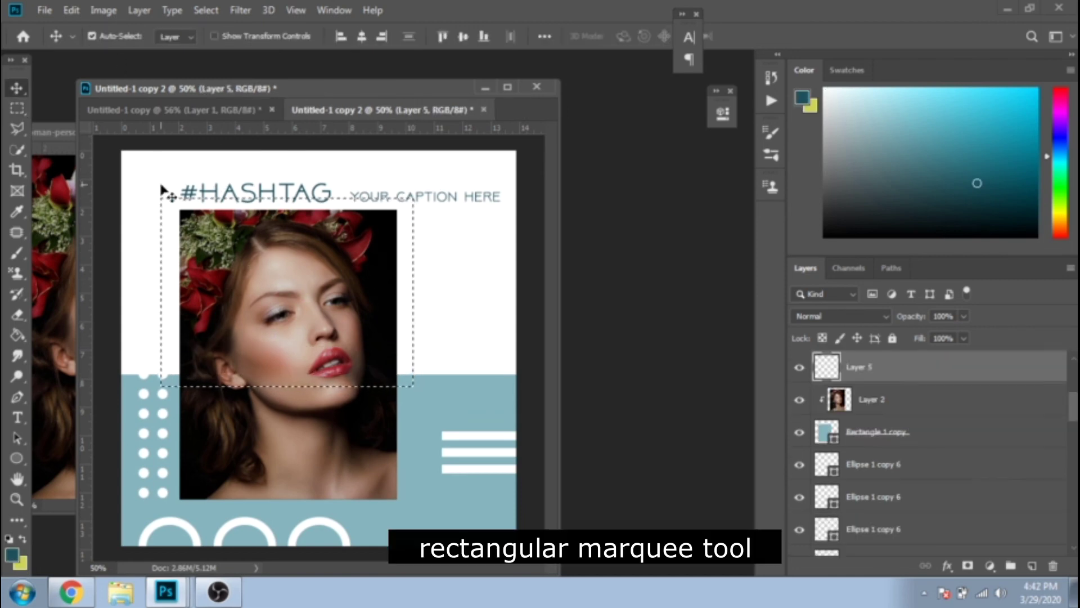
left_click(71, 10)
left_click(119, 270)
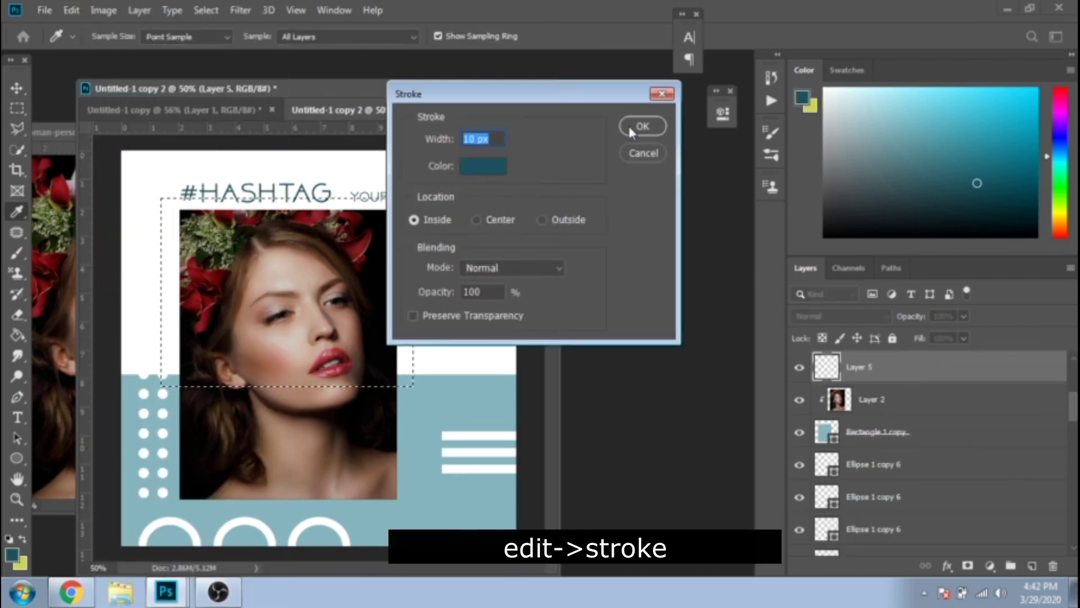
left_click(631, 133)
left_click(18, 109)
right_click(182, 208)
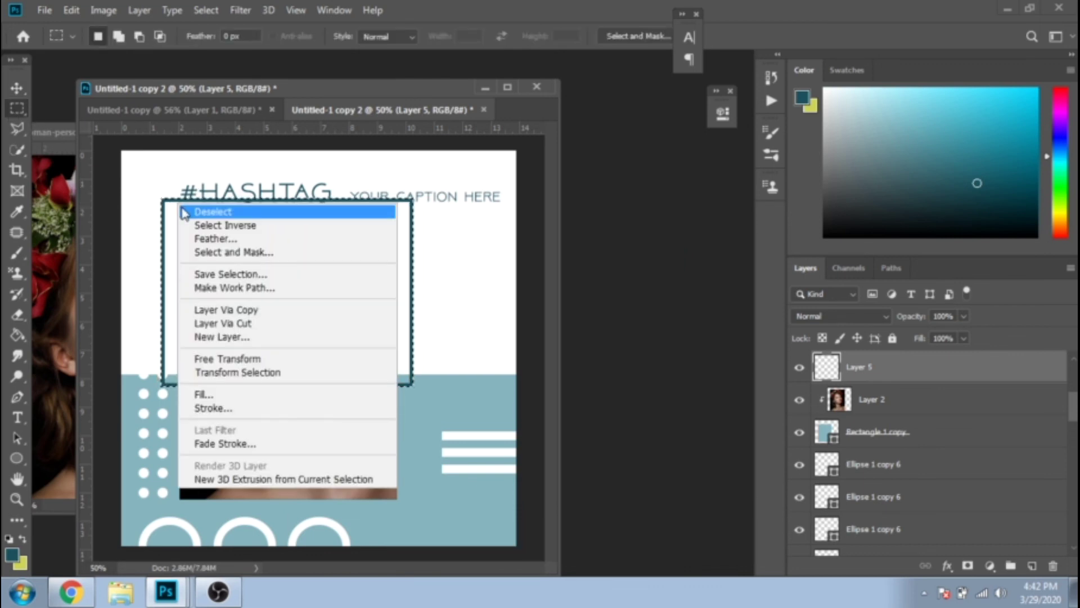
left_click(183, 212)
Step: Select the part of the teal frame overlapping the blue block, erase it to leave the frame open at the bottom, and deselect
left_click(17, 88)
left_click(17, 108)
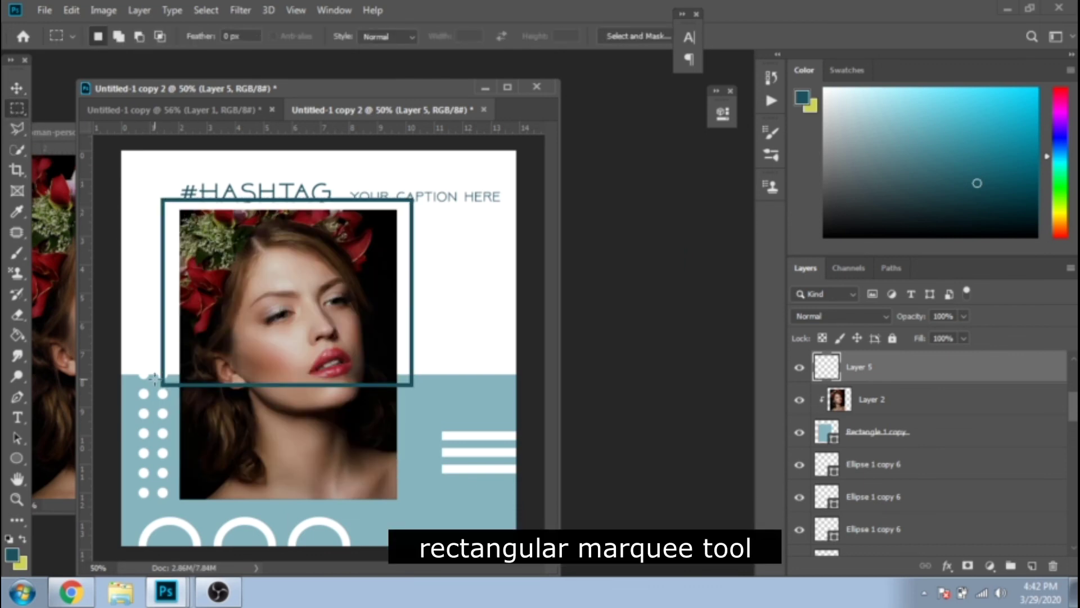
left_click_drag(385, 454, 463, 456)
left_click(17, 315)
left_click_drag(165, 388, 415, 388)
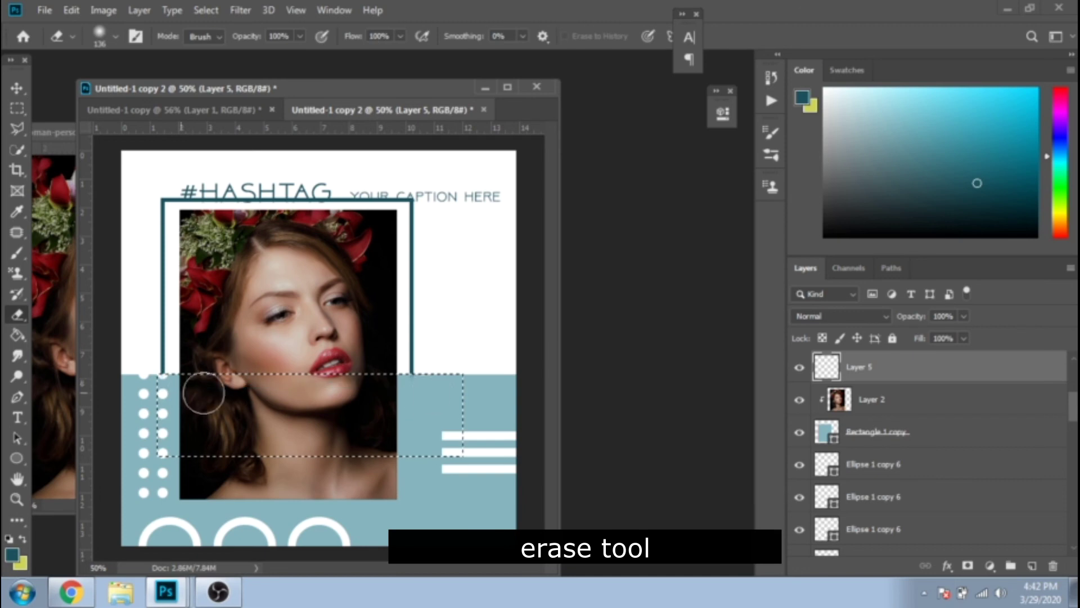
left_click(16, 108)
right_click(269, 119)
left_click(302, 125)
Step: Move the hashtag and caption texts up and left so they sit just above the teal frame
left_click(17, 88)
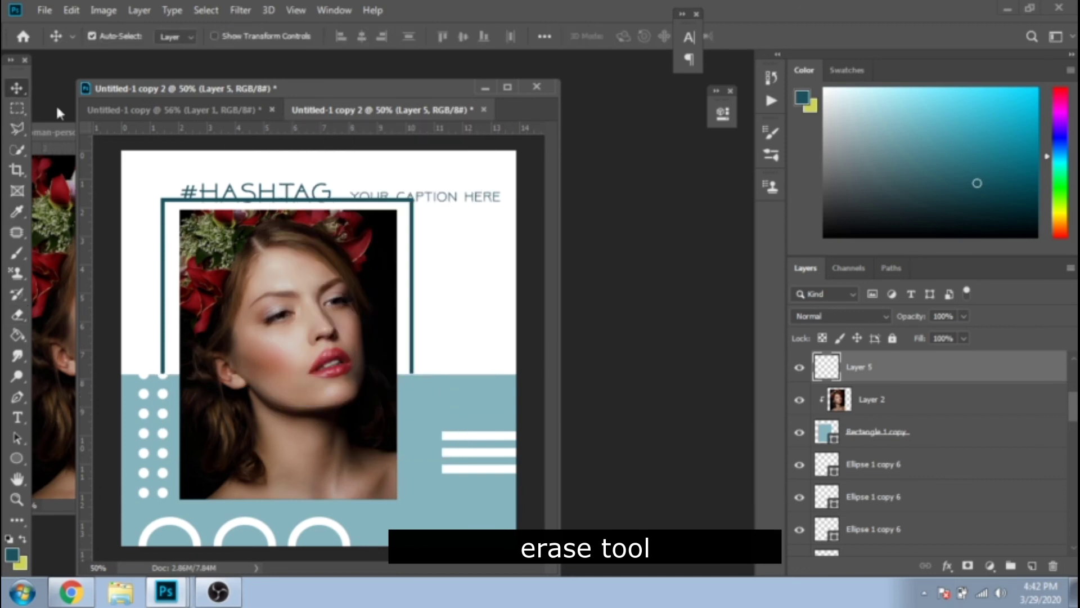
left_click_drag(266, 192, 249, 190)
left_click_drag(356, 197, 327, 188)
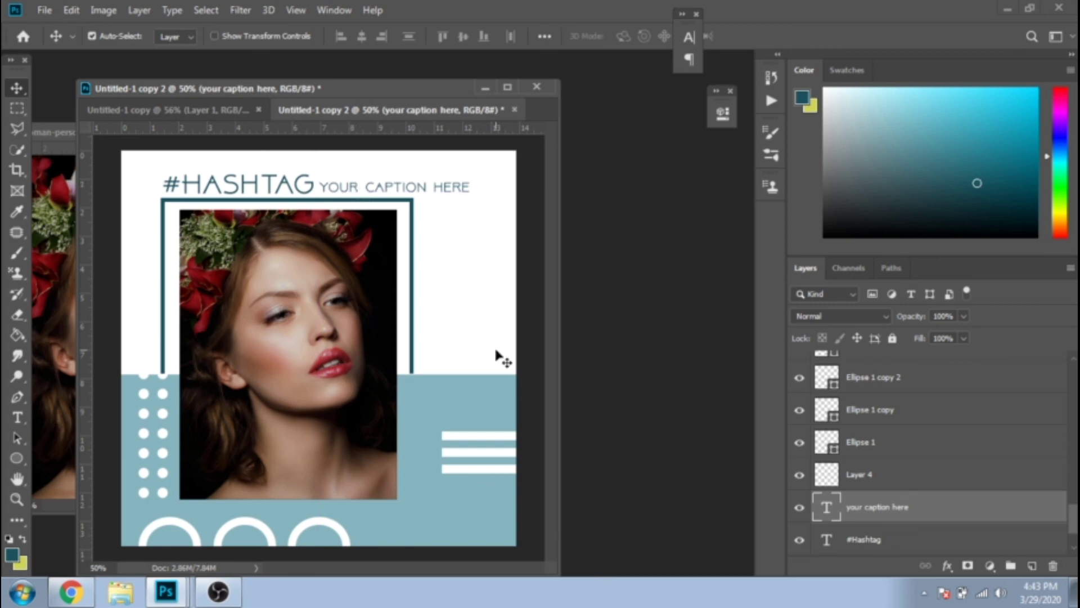
Step: Zoom the designs out and float the Untitled-1 copy 2 window beside Untitled-1 copy
left_click(17, 499)
left_click(121, 36)
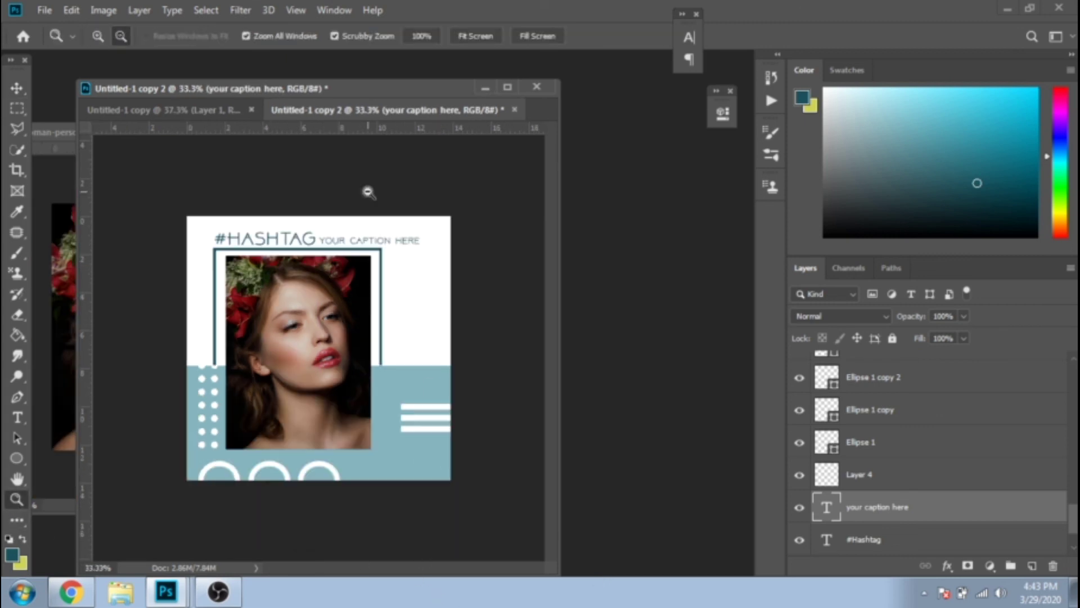
left_click(369, 191)
left_click_drag(353, 125, 463, 144)
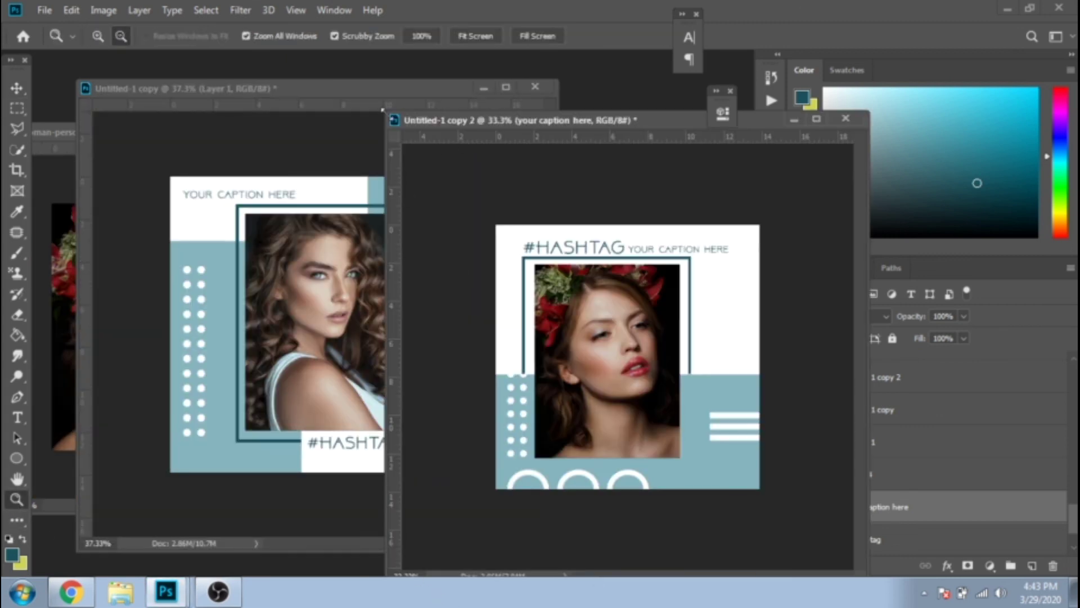
left_click_drag(451, 118, 585, 133)
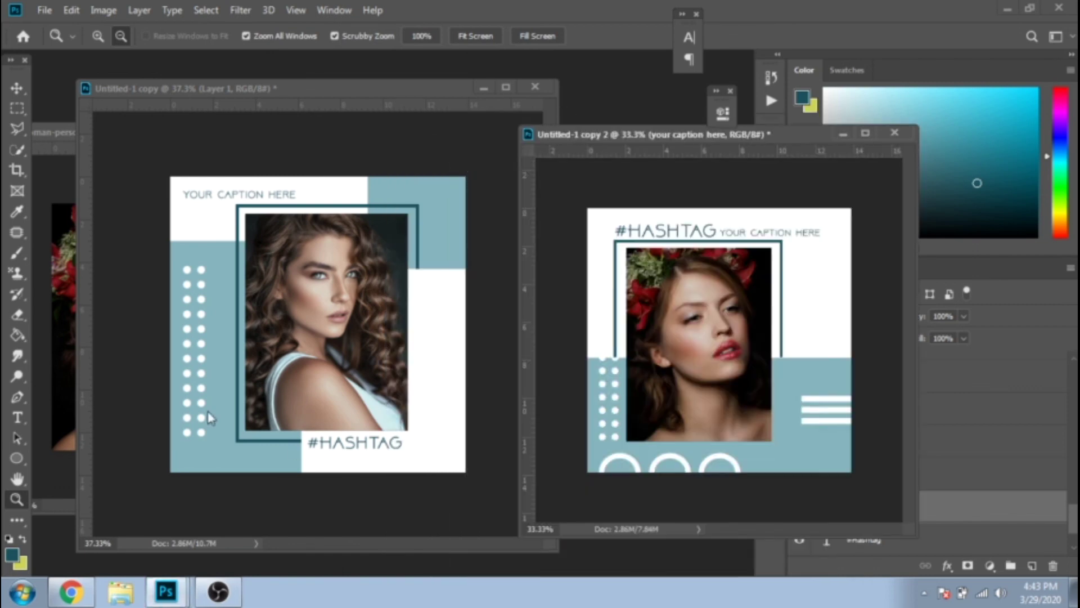
Step: Bring up the Untitled-1 template, fit it on screen to review it, and return to Untitled-1 copy
left_click(58, 416)
left_click(192, 133)
left_click(164, 598)
left_click(123, 515)
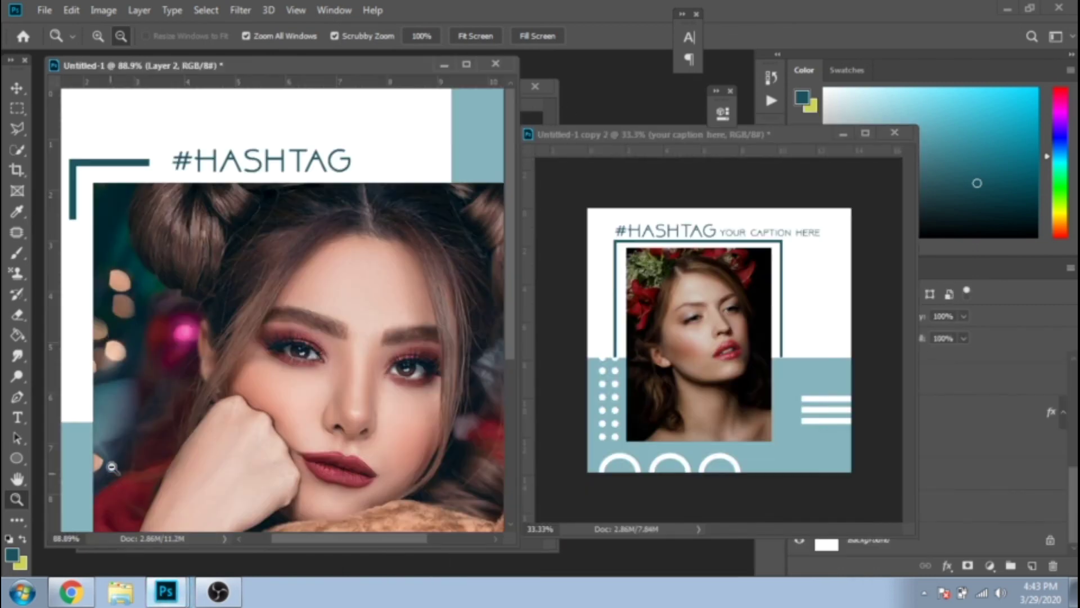
right_click(201, 354)
left_click(227, 363)
left_click(466, 64)
left_click(199, 166)
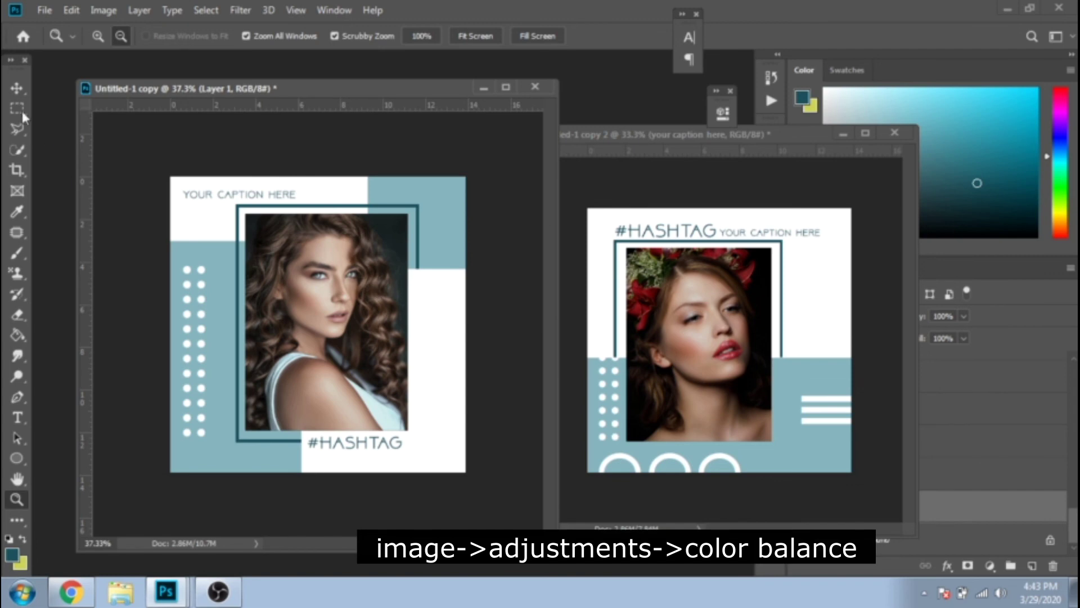
Step: Apply Color Balance to the curly-haired portrait, shifting its midtones toward cyan and slightly toward blue
left_click(17, 88)
left_click(103, 10)
mouse_move(133, 48)
left_click(344, 152)
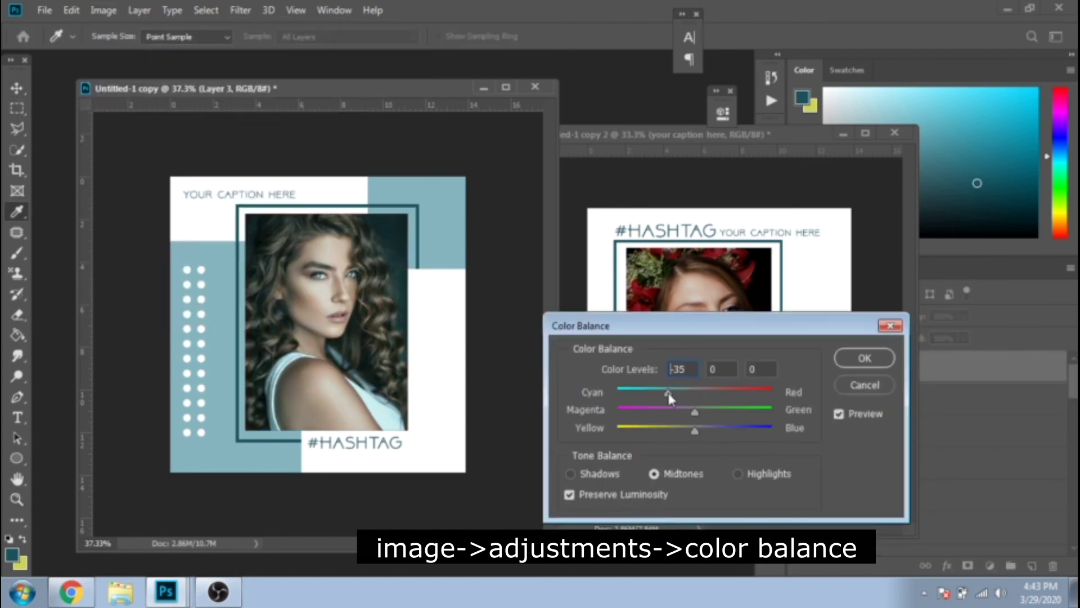
left_click_drag(712, 433, 700, 431)
left_click(865, 364)
Step: Apply Color Balance to the flower-crowned portrait in Untitled-1 copy 2, shifting its midtones toward cyan and slightly toward blue
left_click(671, 292)
left_click(691, 299)
left_click(103, 10)
mouse_move(215, 52)
left_click(315, 150)
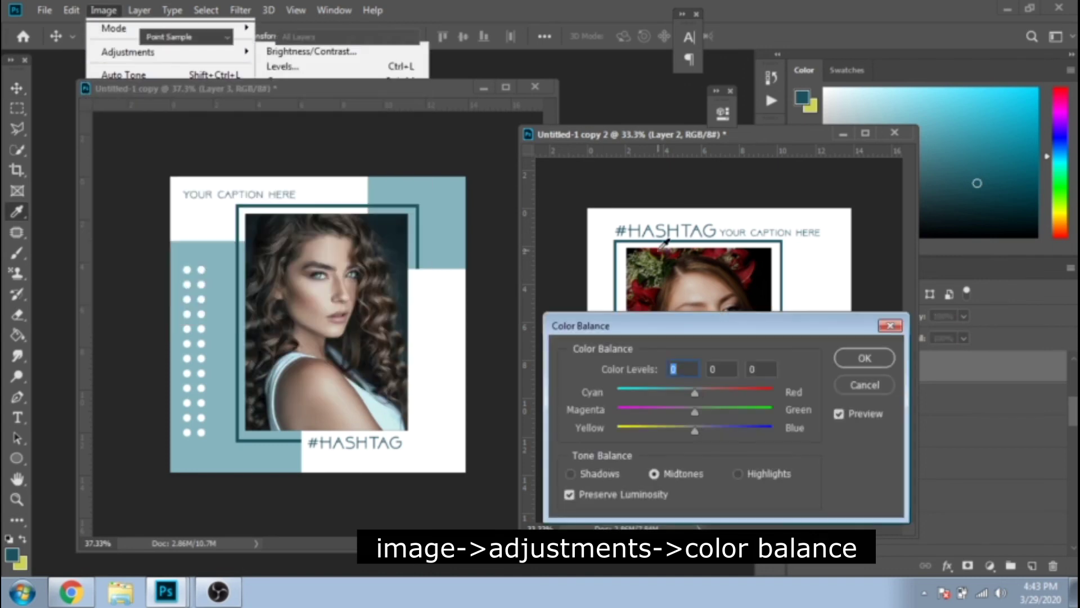
left_click_drag(694, 393, 675, 395)
left_click_drag(621, 319, 281, 259)
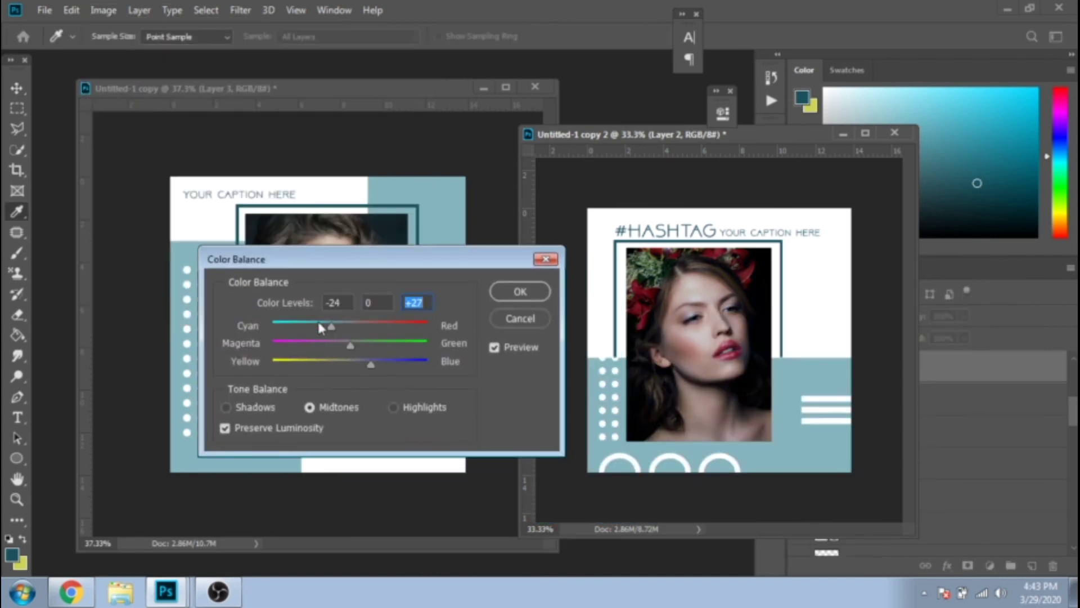
left_click_drag(370, 363, 358, 362)
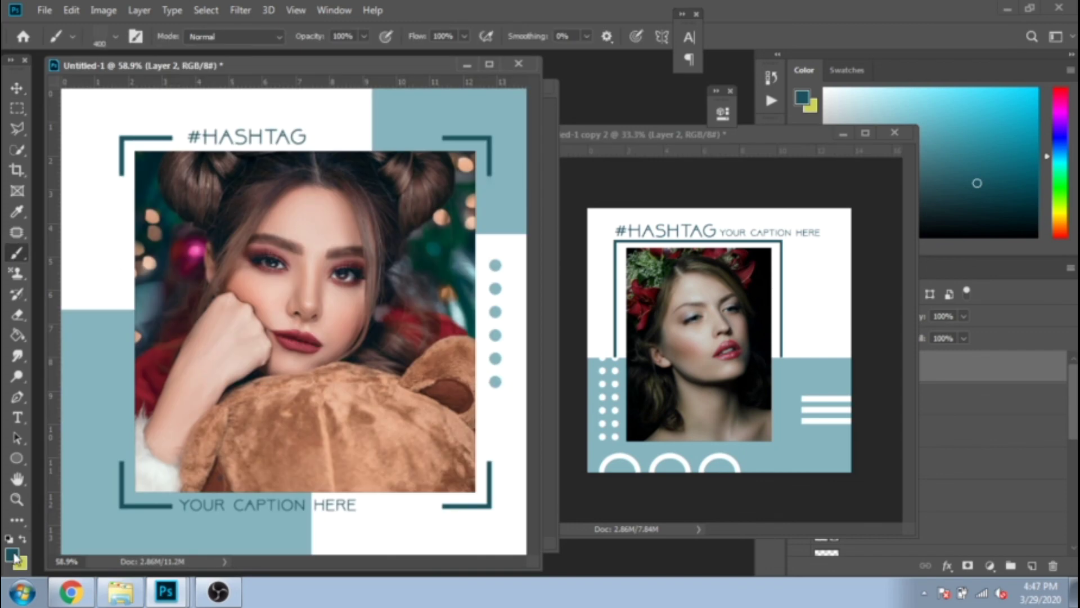
Step: Set the foreground colour to white
left_click(14, 557)
left_click_drag(684, 326, 596, 267)
left_click(1019, 295)
Step: Choose the signature logo brush, Sampled Brush 8, and set its size to 300 px
left_click(116, 37)
left_click(141, 208)
scroll(107, 216, "up", 1)
left_click(107, 211)
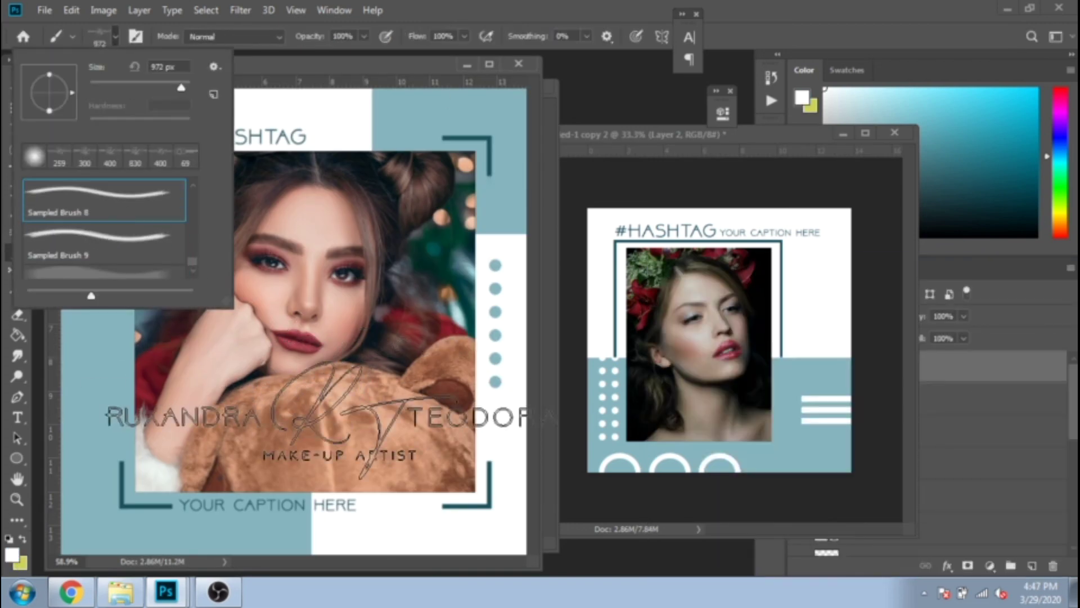
type("300")
key("Return")
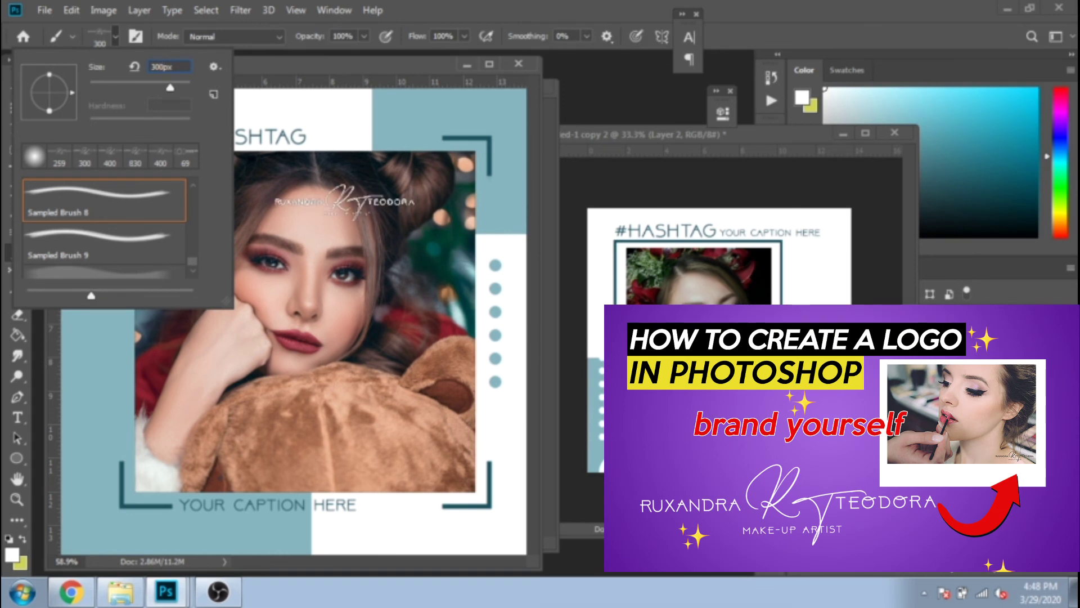
Step: Stamp the white signature logo near each portrait's lower-right corner in all three templates, adding new layers for it in Untitled-1 and Untitled-1 copy 2
left_click(1034, 568)
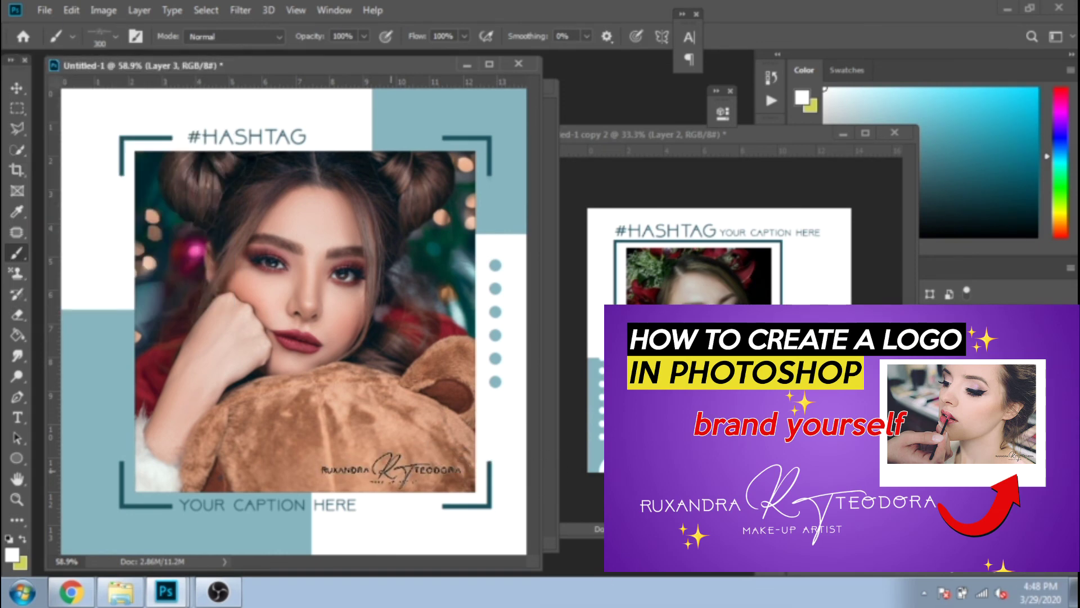
left_click(396, 470)
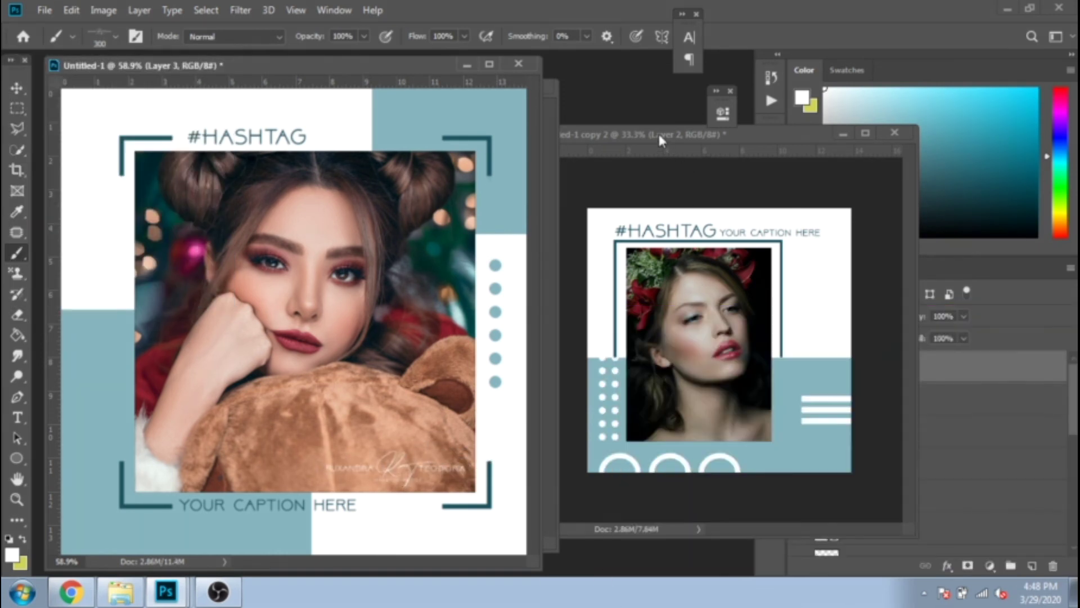
left_click(659, 135)
left_click(1032, 566)
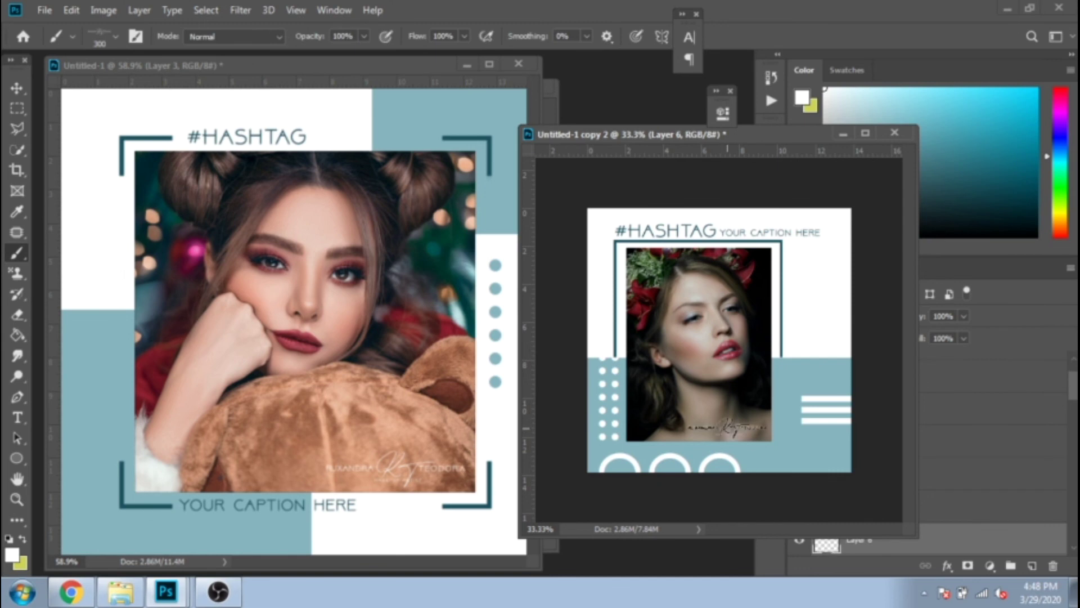
left_click(727, 428)
left_click(464, 64)
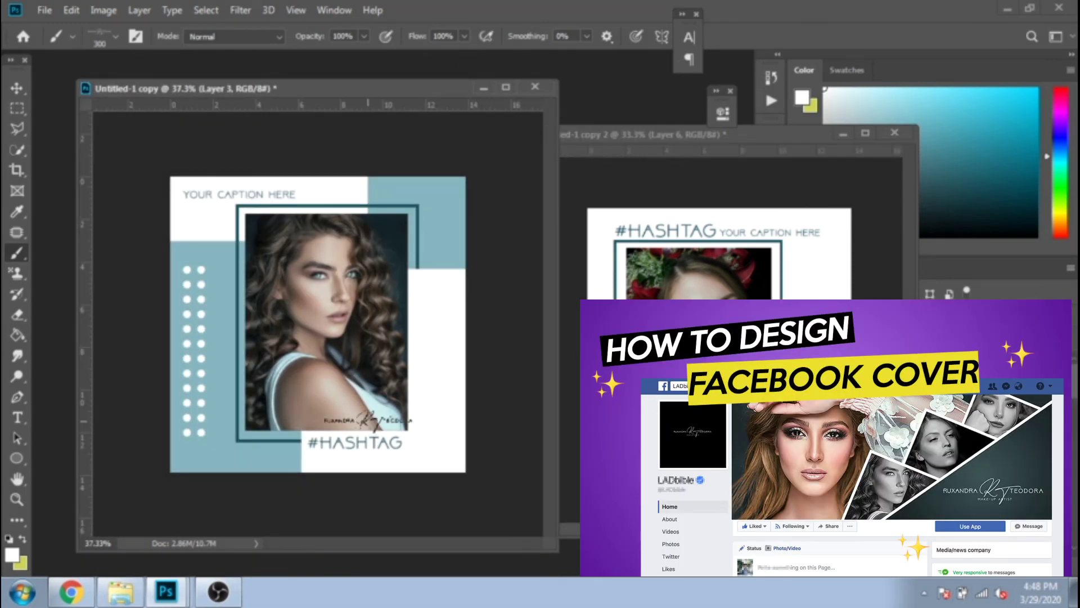
left_click(357, 415)
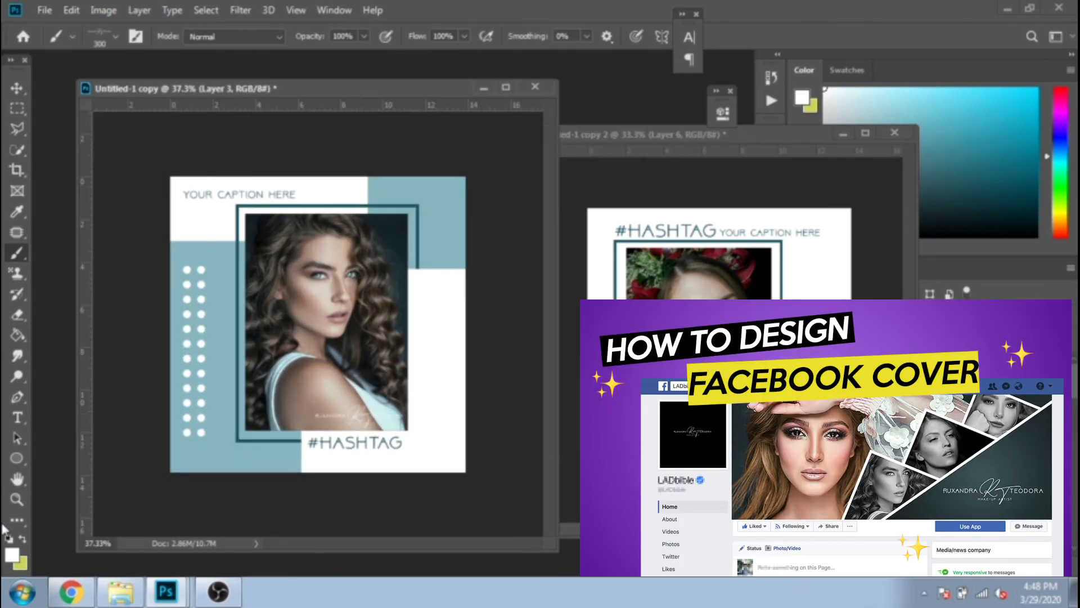
Step: Enlarge Untitled-1 copy and Untitled-1 copy 2 to fit the screen and examine the stamped logos
key("z")
left_click(306, 362)
left_click(332, 399)
left_click(342, 421)
right_click(267, 320)
left_click(285, 330)
left_click(634, 438)
right_click(620, 395)
left_click(646, 405)
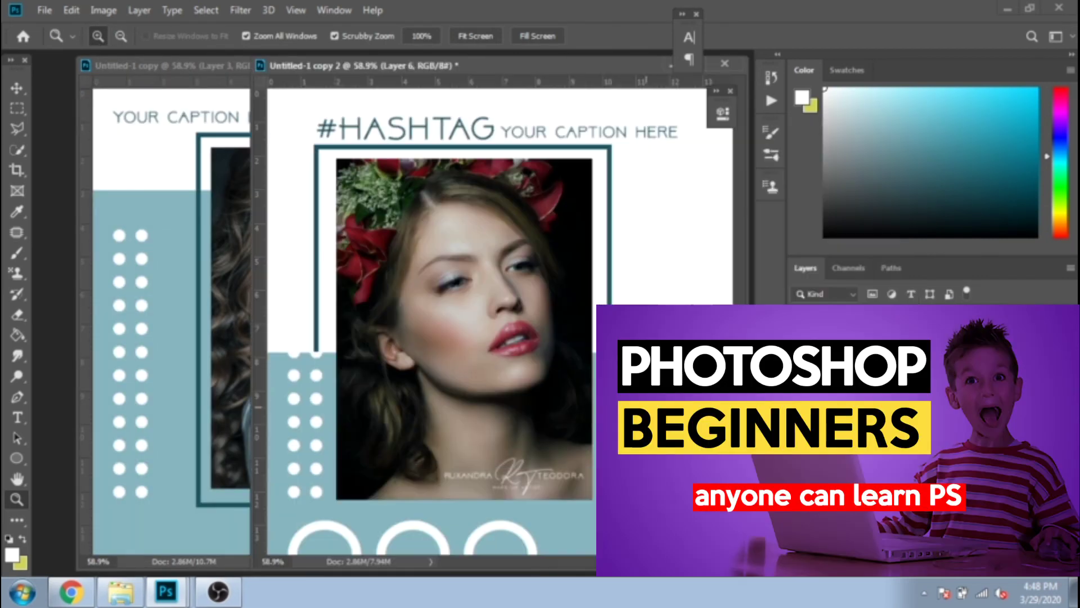